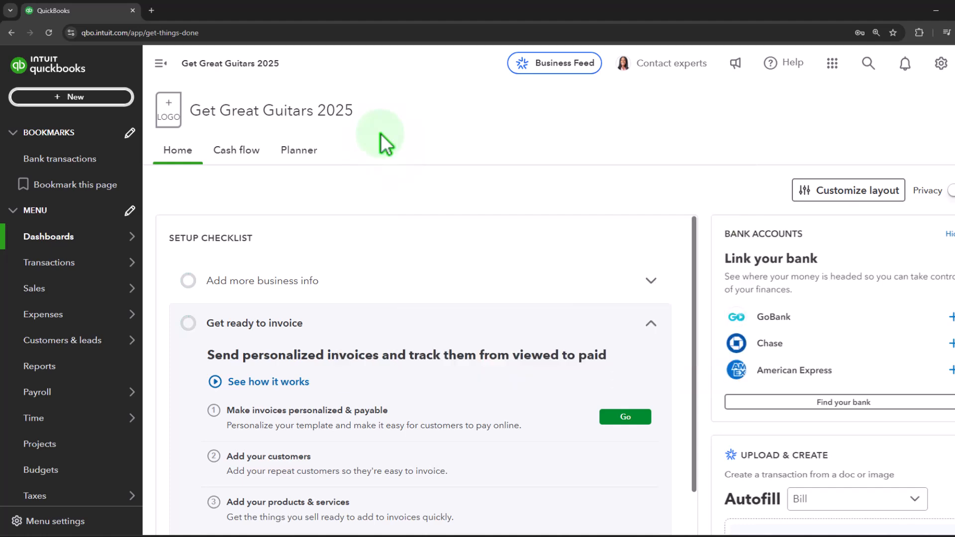
- Open the Sales products and services page, and reopen the same list from the All lists page
{"action": "left_click", "coordinate": [64, 268]}
{"action": "left_click", "coordinate": [46, 287]}
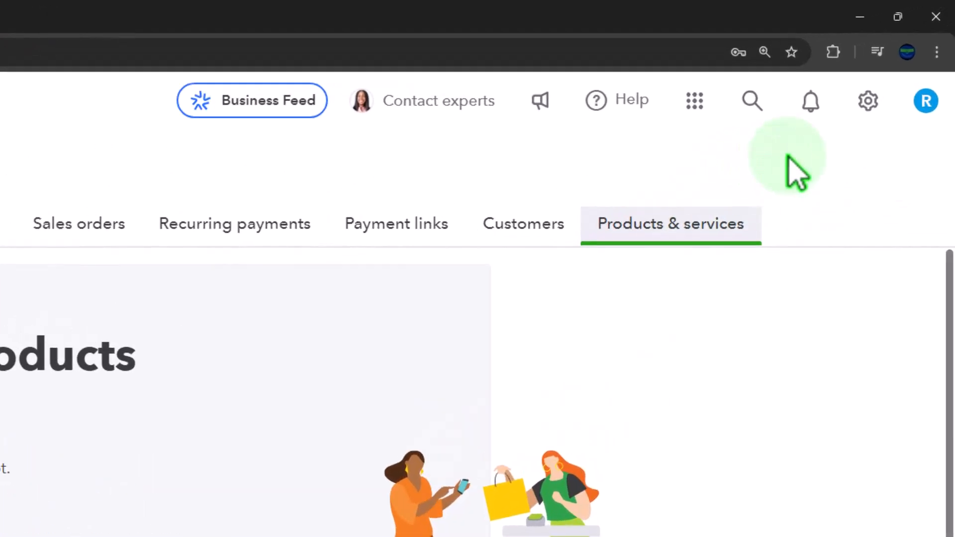
{"action": "left_click", "coordinate": [864, 113]}
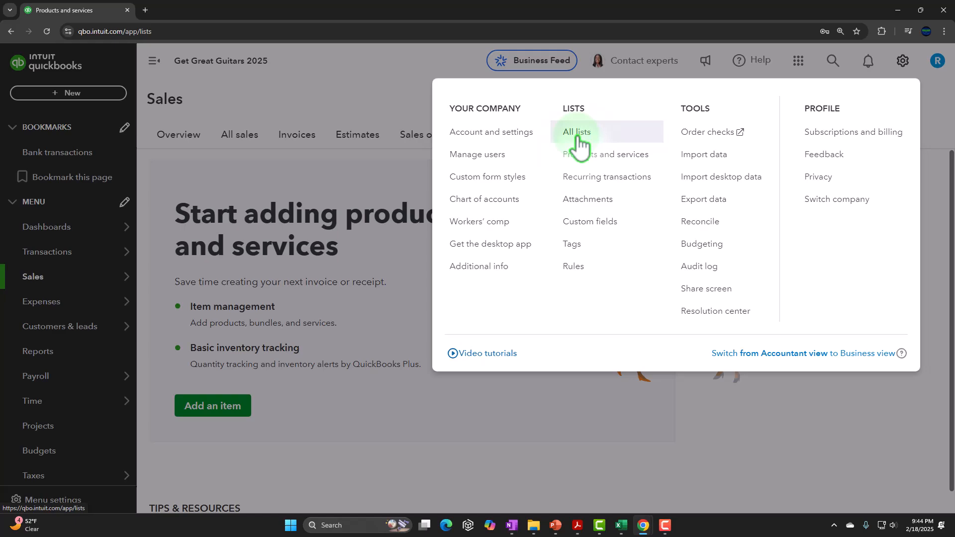
{"action": "left_click", "coordinate": [276, 164]}
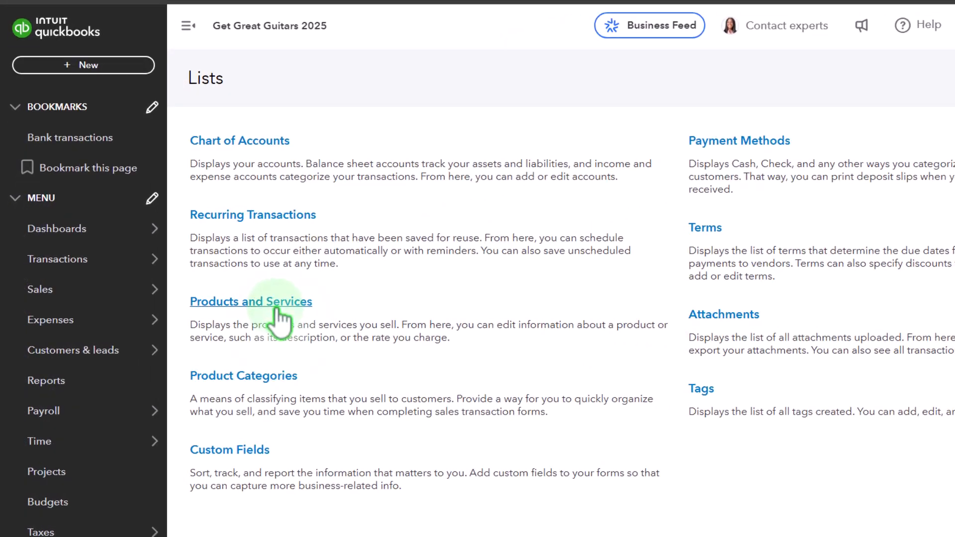
{"action": "left_click", "coordinate": [278, 308]}
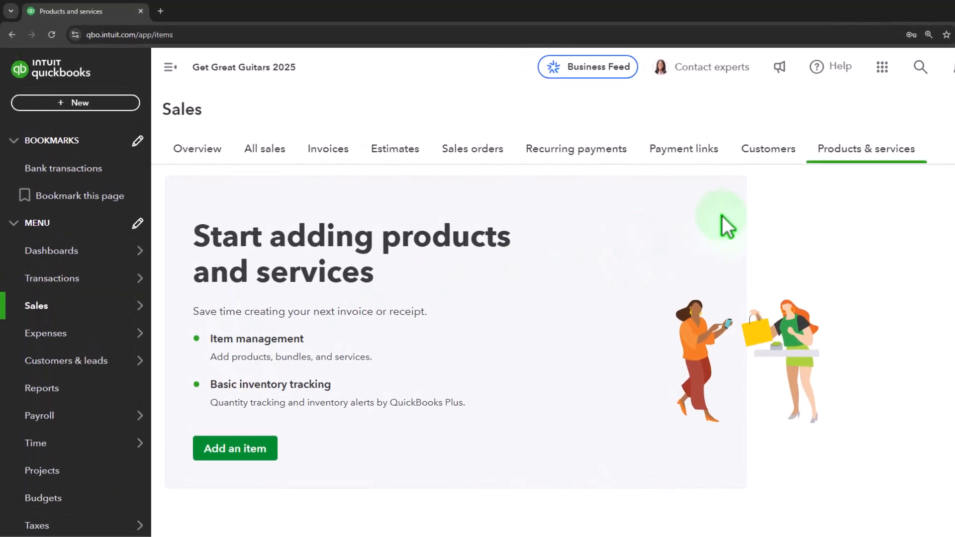
{"action": "left_click", "coordinate": [760, 144]}
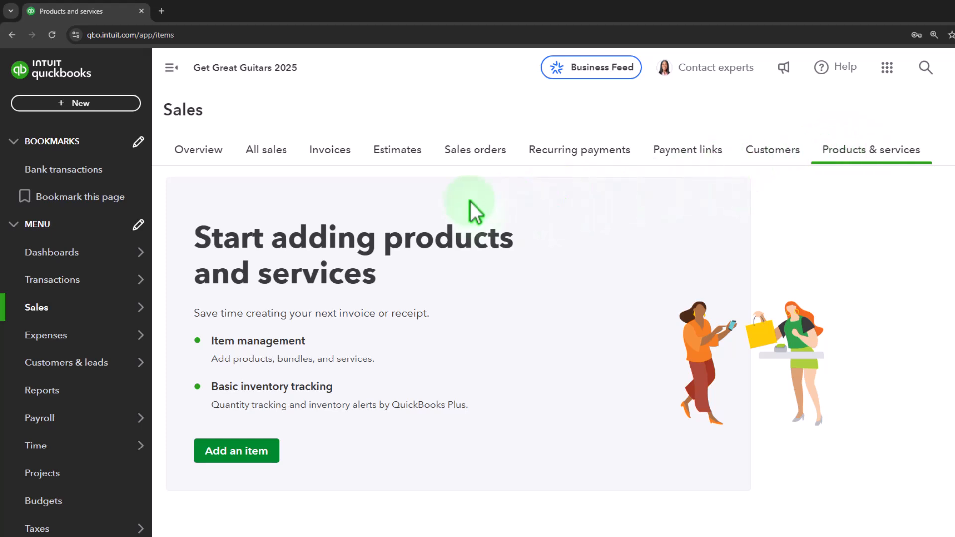
- Open the chart of accounts in the Transactions area and collapse the navigation menu
{"action": "mouse_move", "coordinate": [54, 284]}
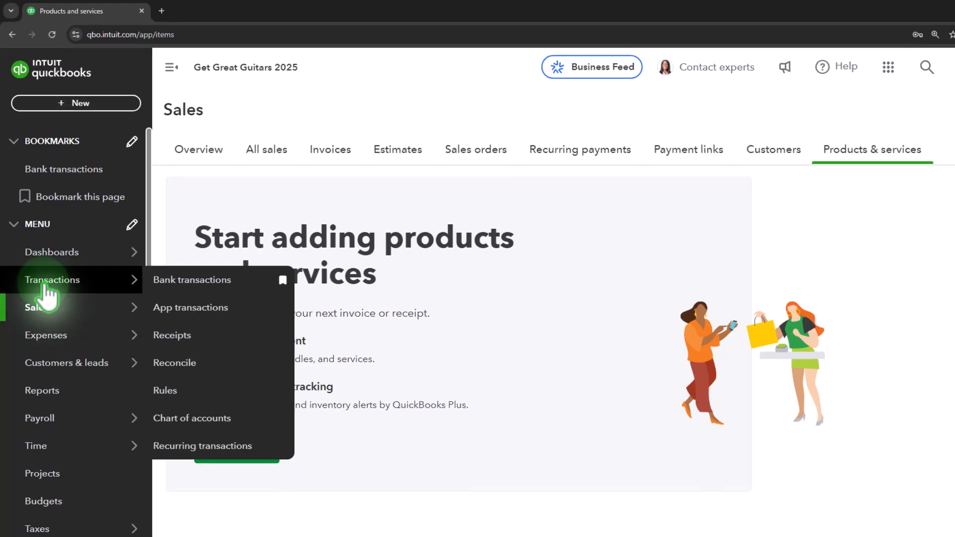
{"action": "left_click", "coordinate": [46, 281]}
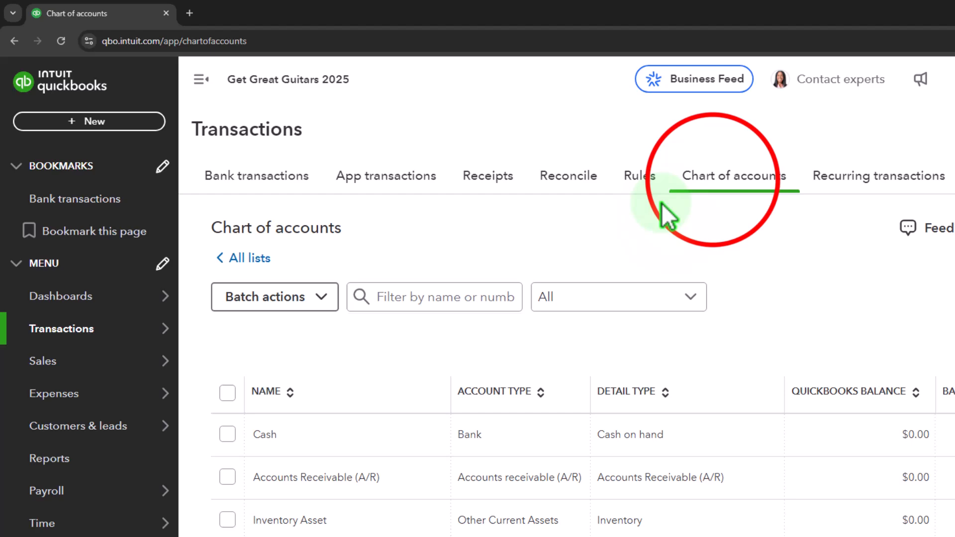
{"action": "left_click", "coordinate": [713, 180]}
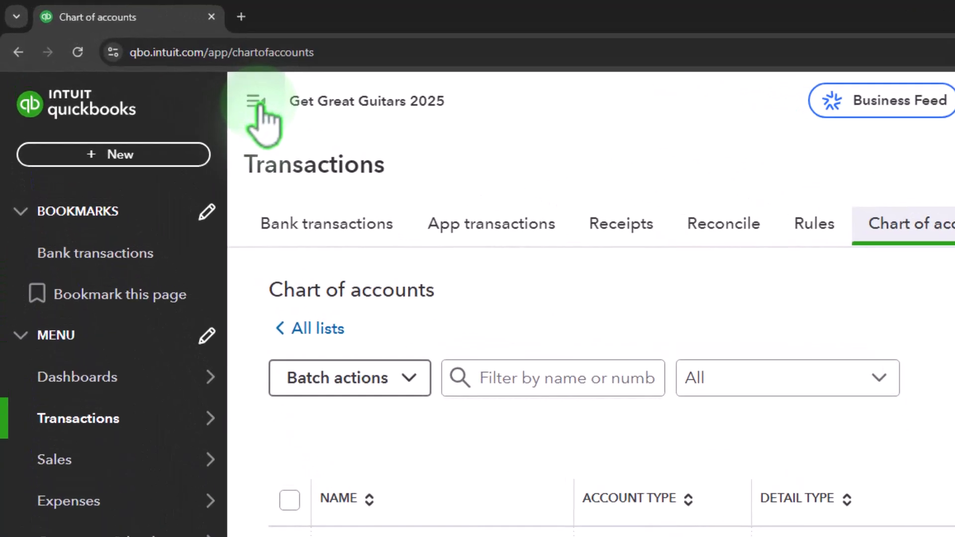
{"action": "left_click", "coordinate": [249, 99]}
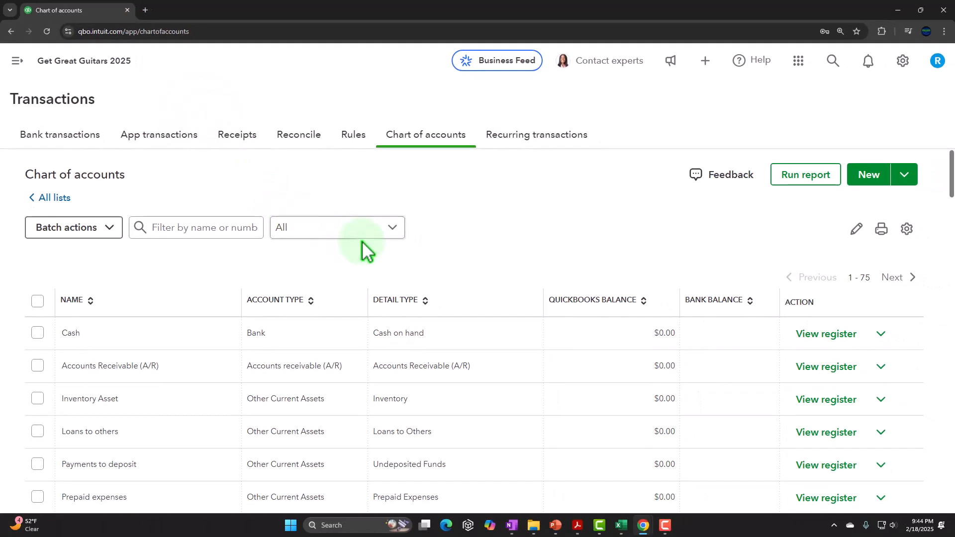
- Review the chart of accounts from the asset and liability accounts down to the income and cost of goods sold accounts
{"action": "scroll", "coordinate": [365, 251], "scroll_direction": "down", "scroll_amount": 3}
{"action": "scroll", "coordinate": [365, 245], "scroll_direction": "down", "scroll_amount": 5}
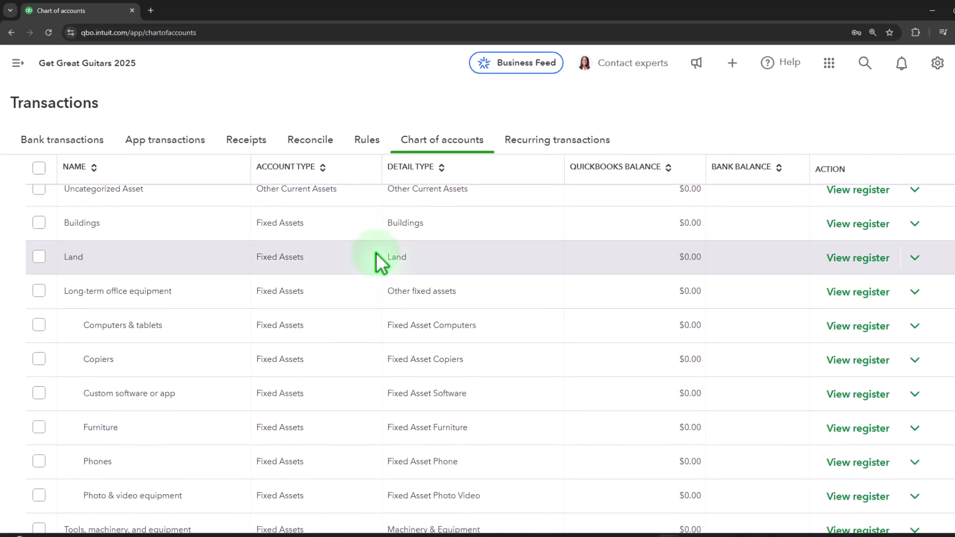
{"action": "scroll", "coordinate": [376, 253], "scroll_direction": "down", "scroll_amount": 6}
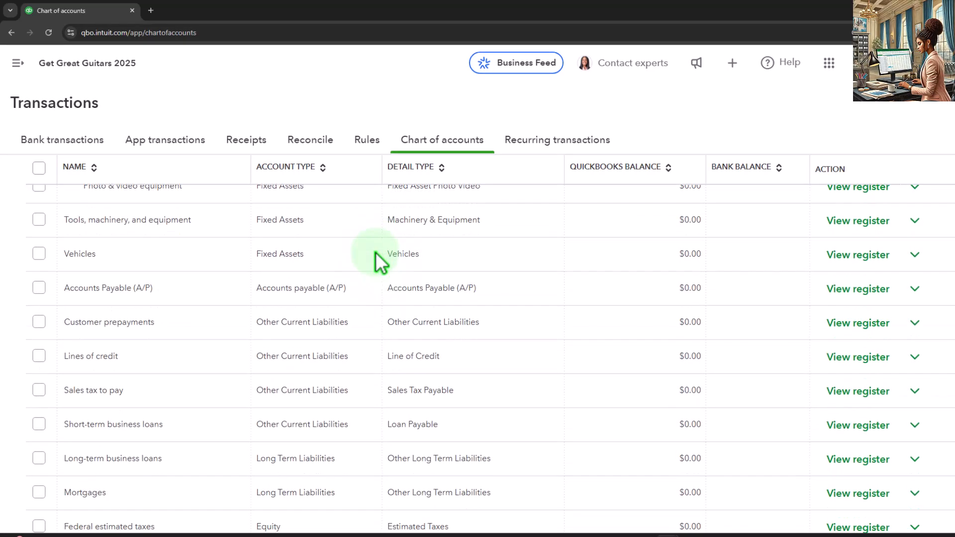
{"action": "scroll", "coordinate": [377, 260], "scroll_direction": "down", "scroll_amount": 3}
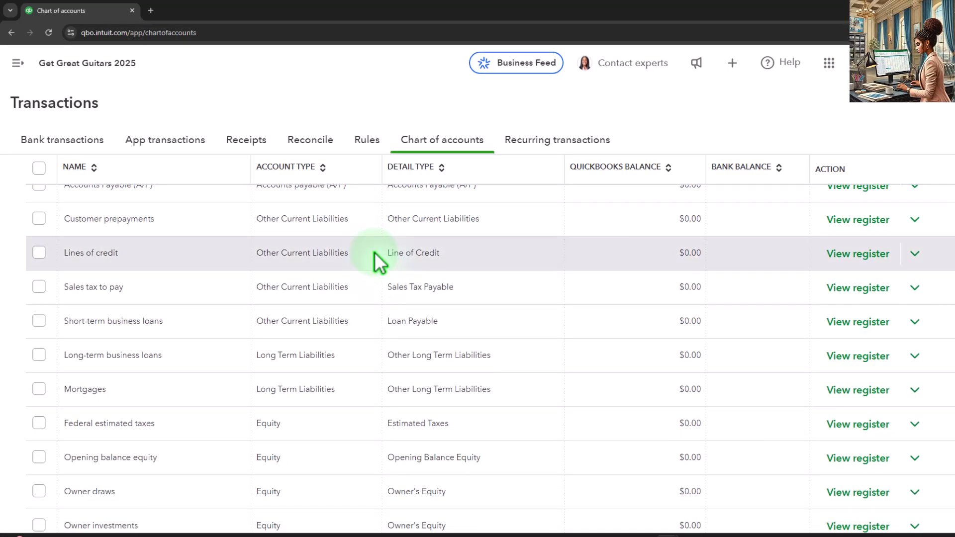
{"action": "scroll", "coordinate": [374, 252], "scroll_direction": "down", "scroll_amount": 8}
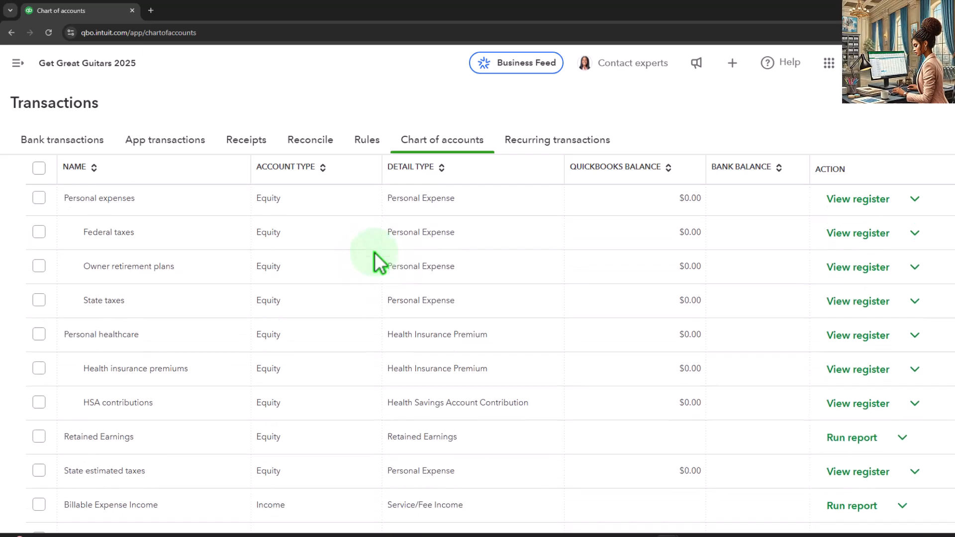
{"action": "scroll", "coordinate": [374, 252], "scroll_direction": "down", "scroll_amount": 7}
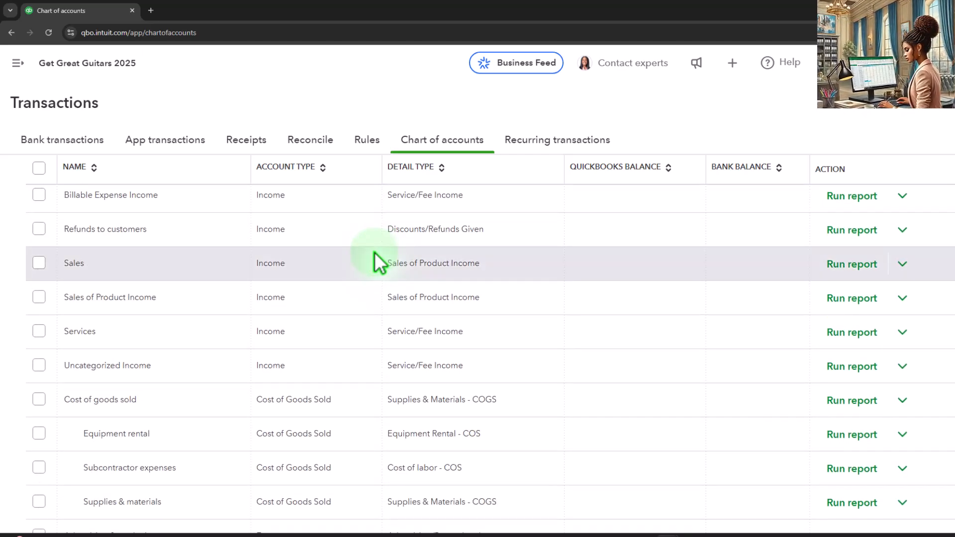
{"action": "scroll", "coordinate": [95, 249], "scroll_direction": "down", "scroll_amount": 2}
{"action": "scroll", "coordinate": [95, 245], "scroll_direction": "up", "scroll_amount": 1}
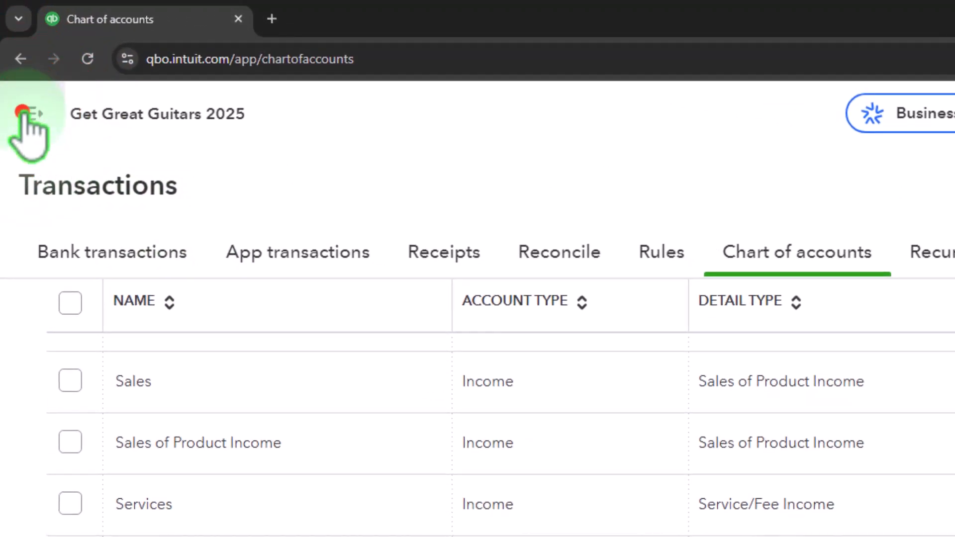
- Expand the navigation menu and start a new customer invoice
{"action": "left_click", "coordinate": [25, 113]}
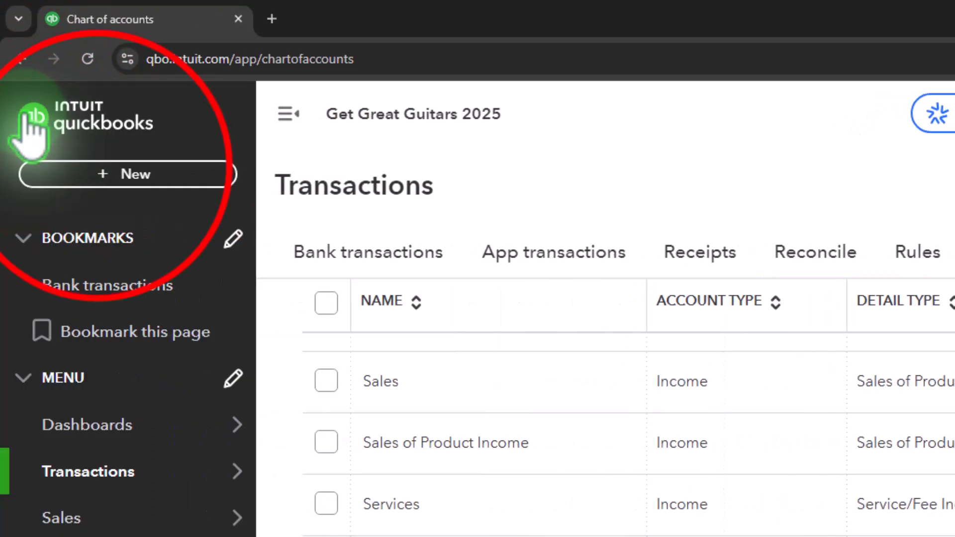
{"action": "left_click", "coordinate": [104, 171]}
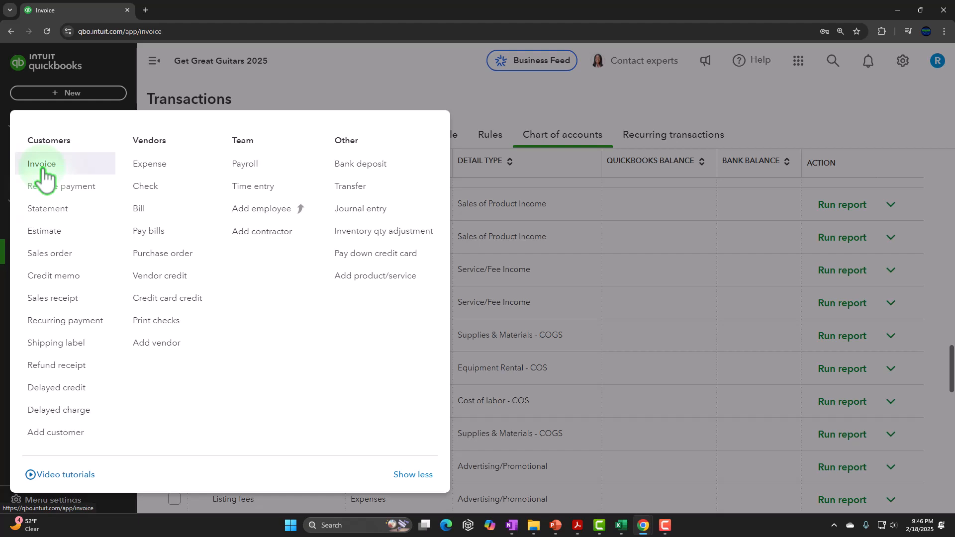
{"action": "left_click", "coordinate": [43, 172]}
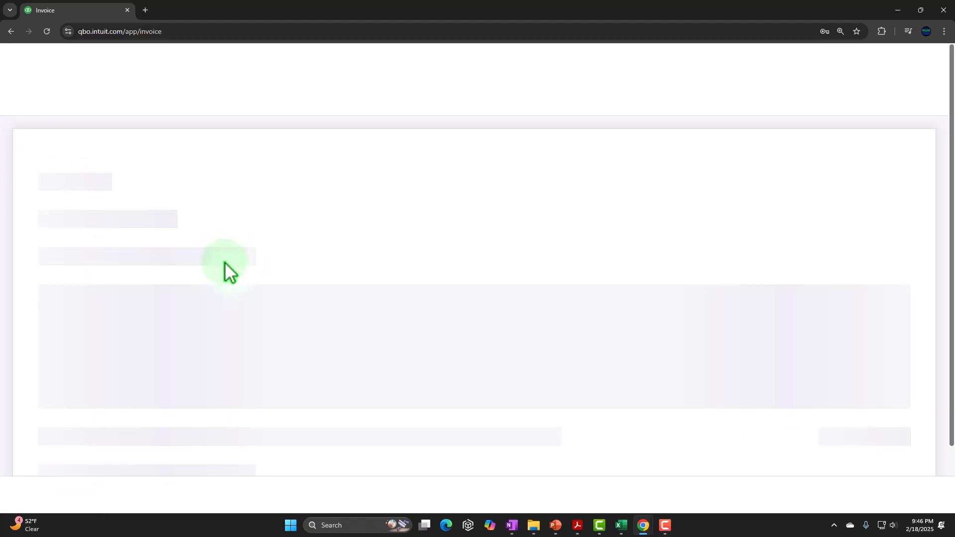
- Show the product/service choices for the first invoice line and close the invoice's settings pane
{"action": "scroll", "coordinate": [224, 264], "scroll_direction": "down", "scroll_amount": 5}
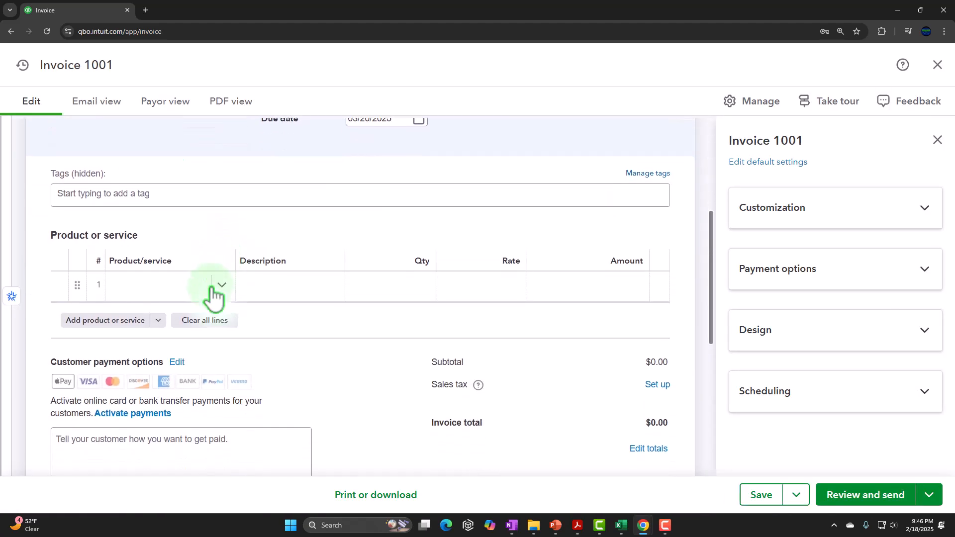
{"action": "left_click", "coordinate": [225, 285]}
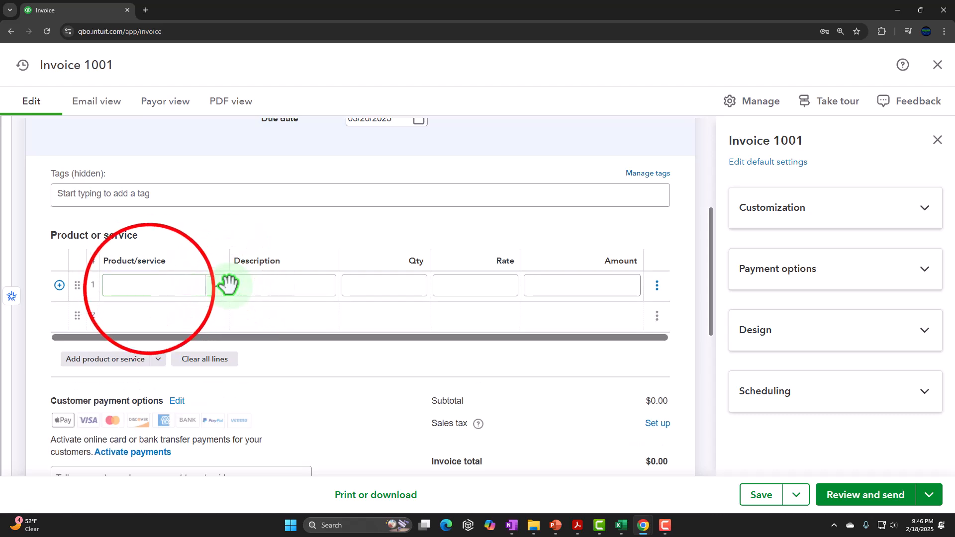
{"action": "left_click", "coordinate": [146, 287]}
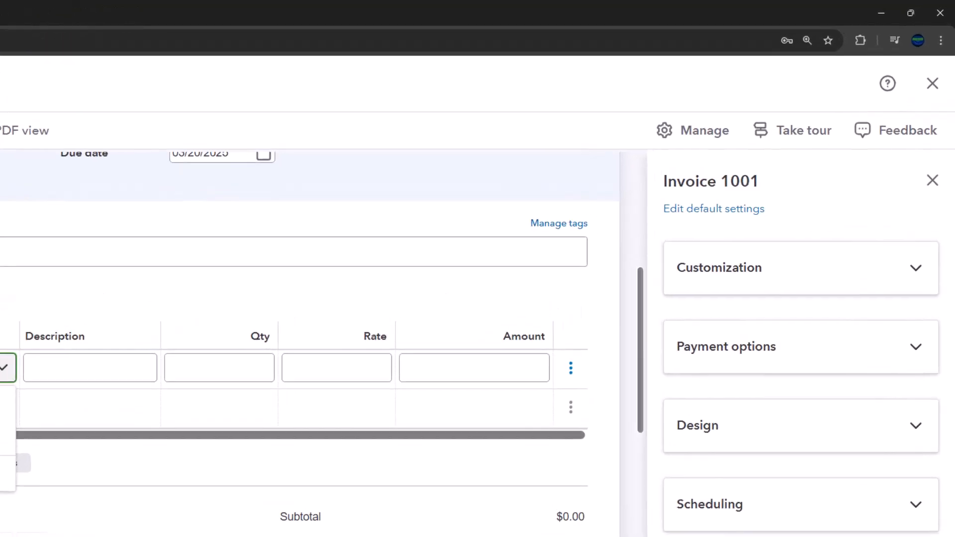
{"action": "left_click", "coordinate": [929, 205]}
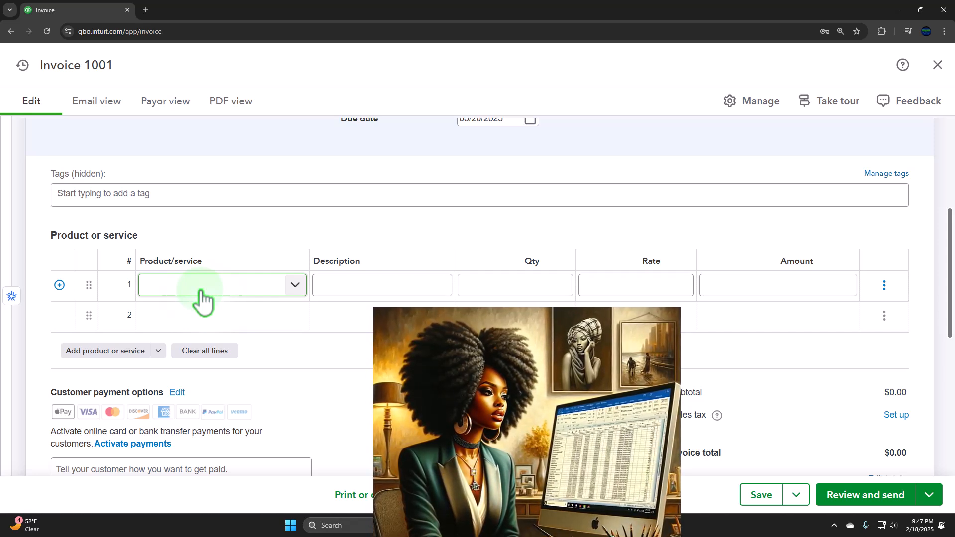
- Check the product/service choices on the first invoice line again, and leave the invoice without saving it
{"action": "left_click", "coordinate": [295, 287]}
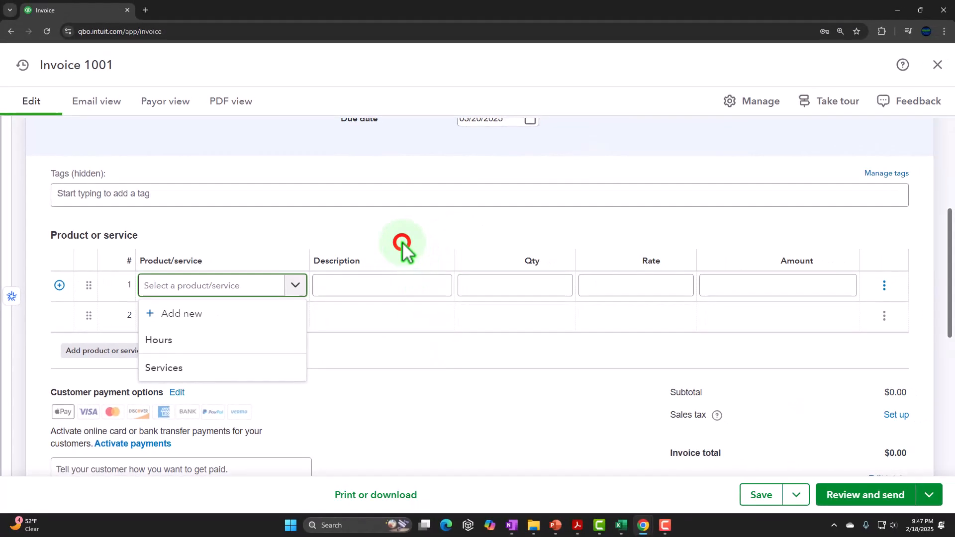
{"action": "left_click", "coordinate": [532, 234]}
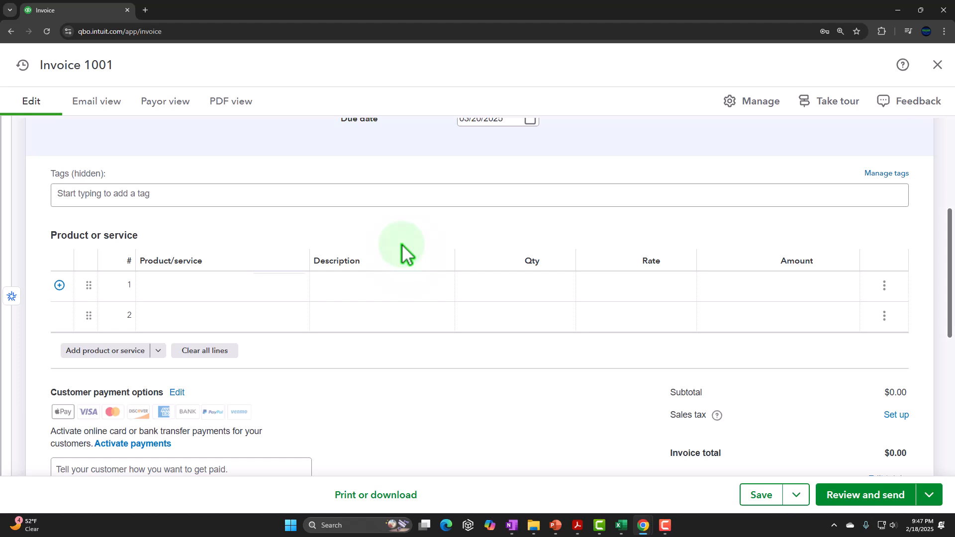
{"action": "left_click", "coordinate": [217, 316]}
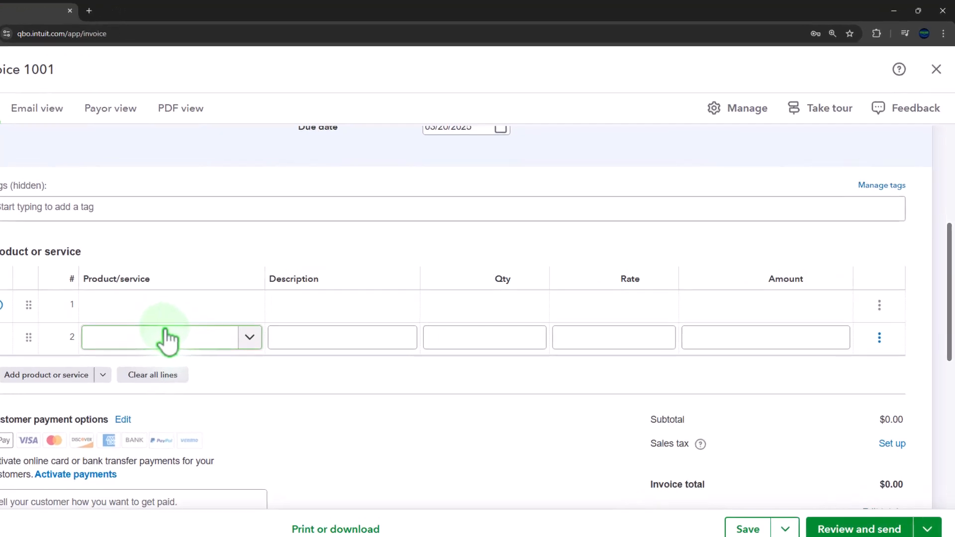
{"action": "left_click", "coordinate": [941, 80]}
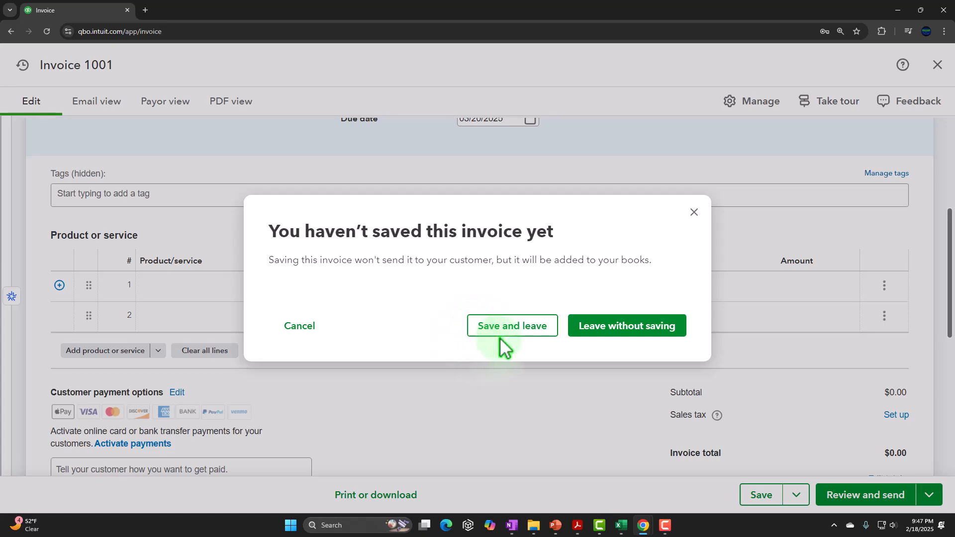
{"action": "left_click", "coordinate": [596, 326]}
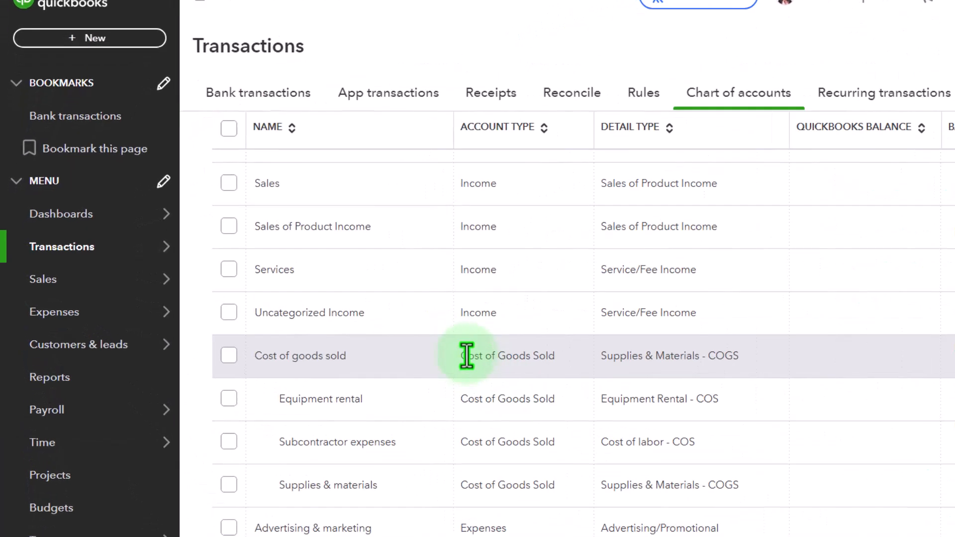
- Open the Products & services page under Sales and collapse the navigation menu
{"action": "left_click", "coordinate": [30, 276]}
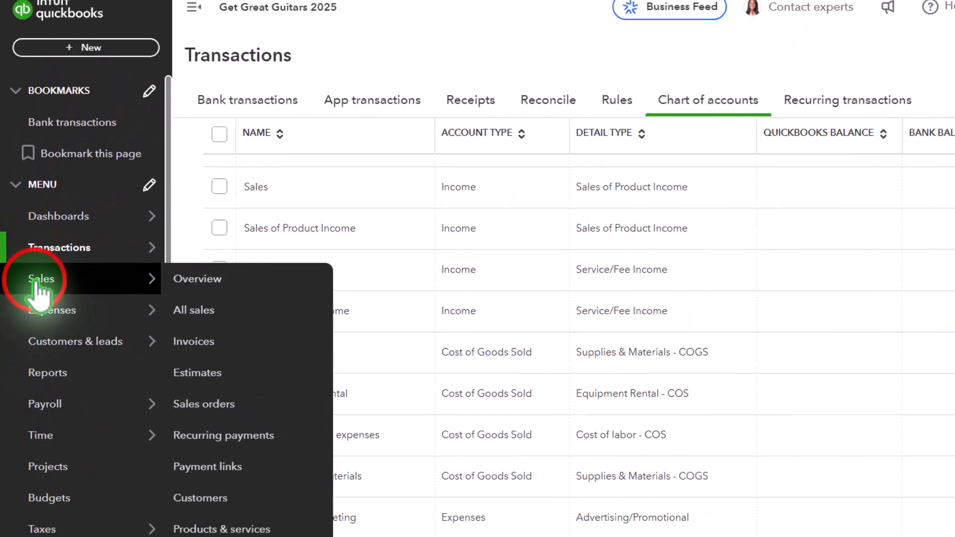
{"action": "left_click", "coordinate": [60, 288]}
{"action": "left_click", "coordinate": [801, 229]}
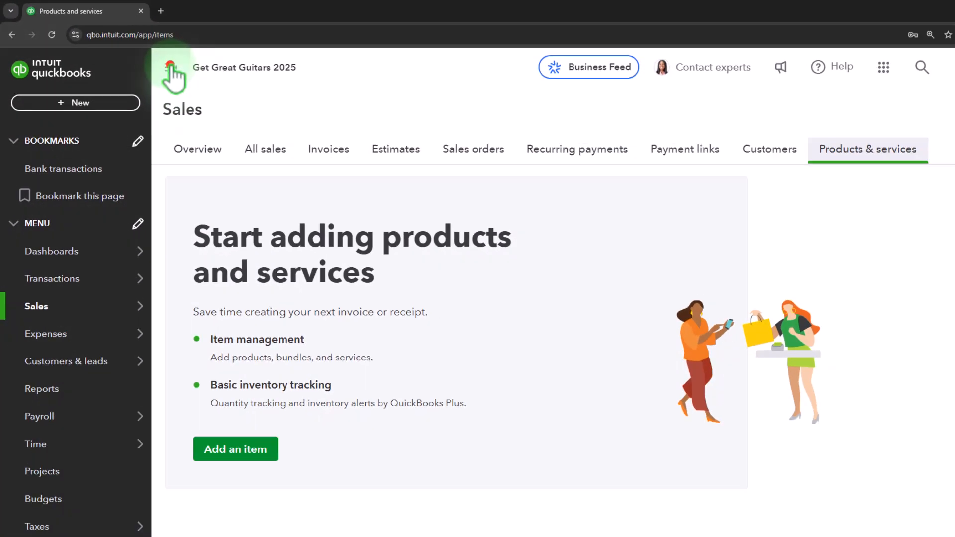
{"action": "left_click", "coordinate": [170, 66]}
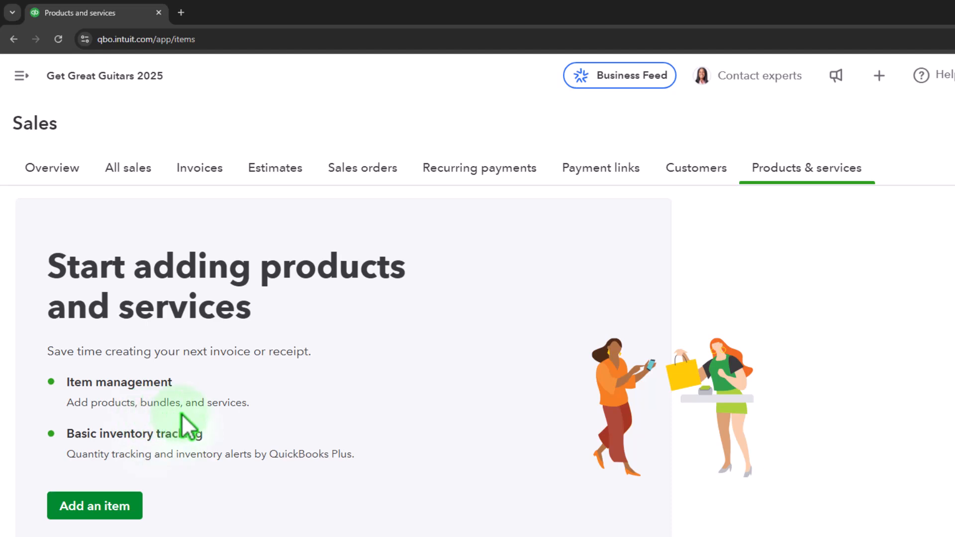
- Start adding a new item and review the available item types, leaving the type as Service
{"action": "scroll", "coordinate": [155, 509], "scroll_direction": "down", "scroll_amount": 1}
{"action": "left_click", "coordinate": [120, 481]}
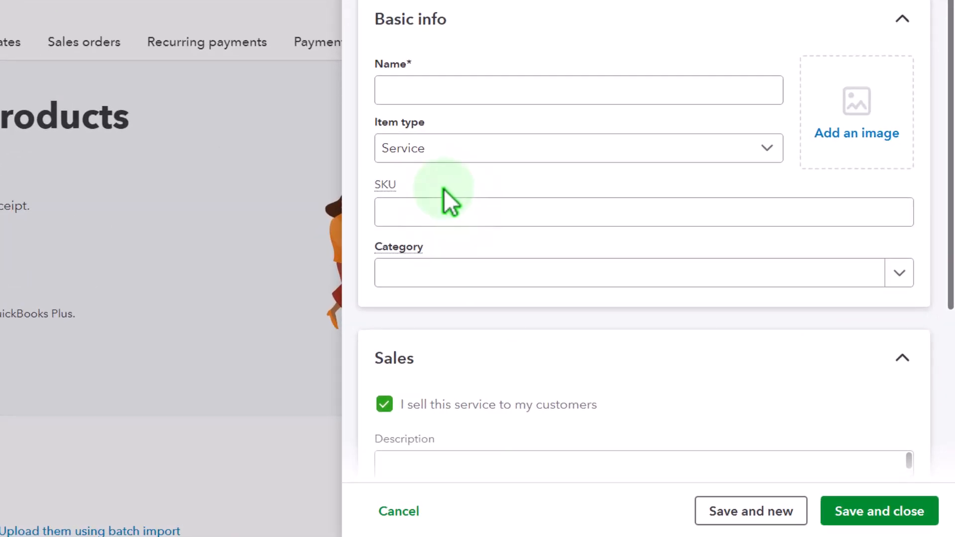
{"action": "left_click", "coordinate": [467, 81]}
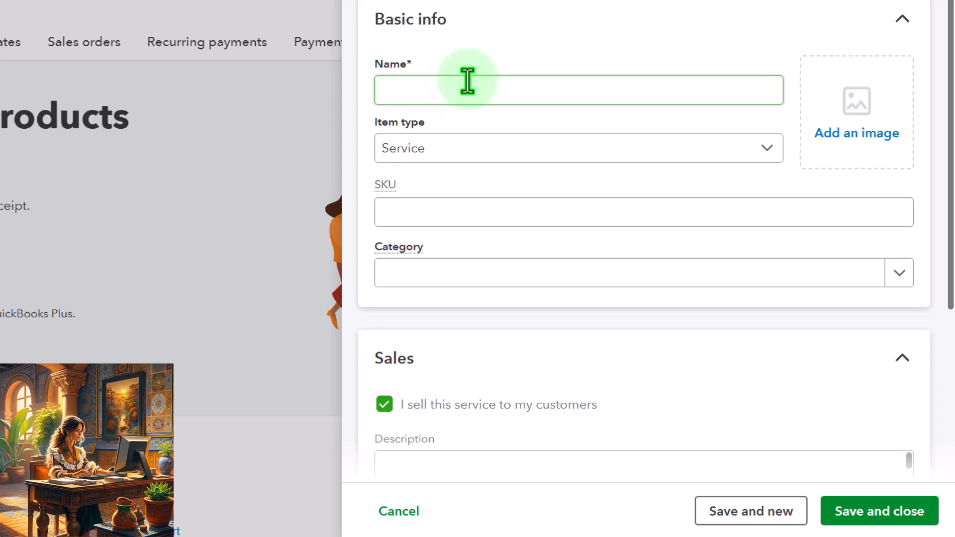
{"action": "left_click", "coordinate": [467, 81]}
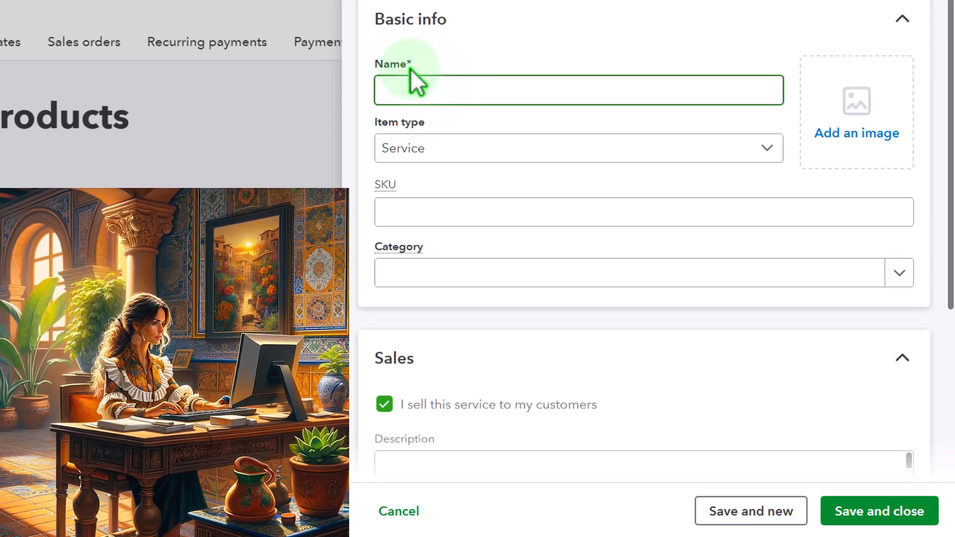
{"action": "scroll", "coordinate": [411, 69], "scroll_direction": "down", "scroll_amount": 1}
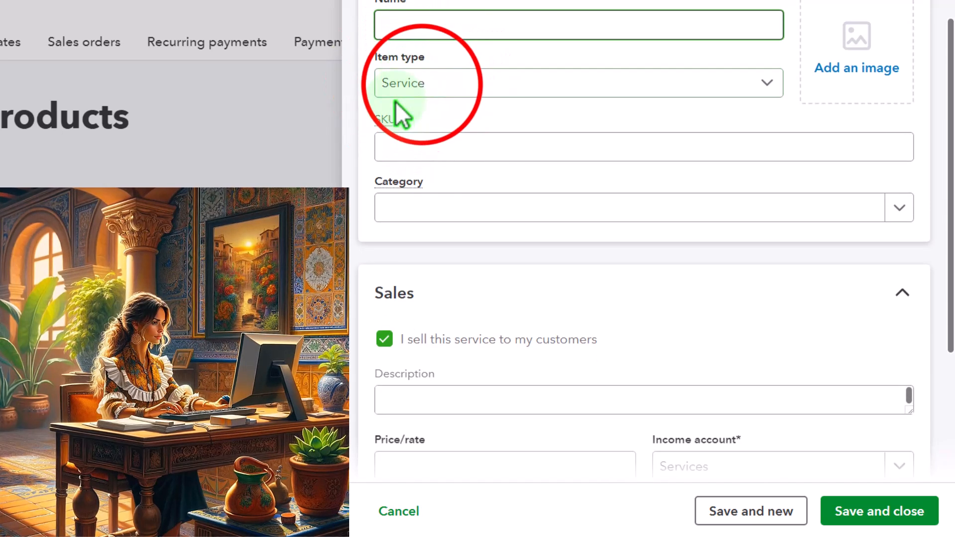
{"action": "left_click", "coordinate": [421, 87]}
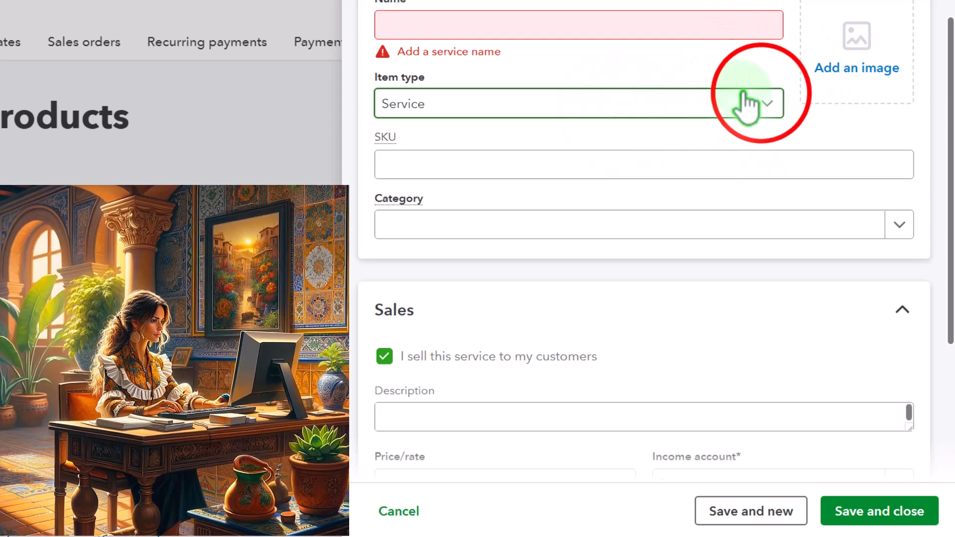
{"action": "left_click", "coordinate": [763, 104]}
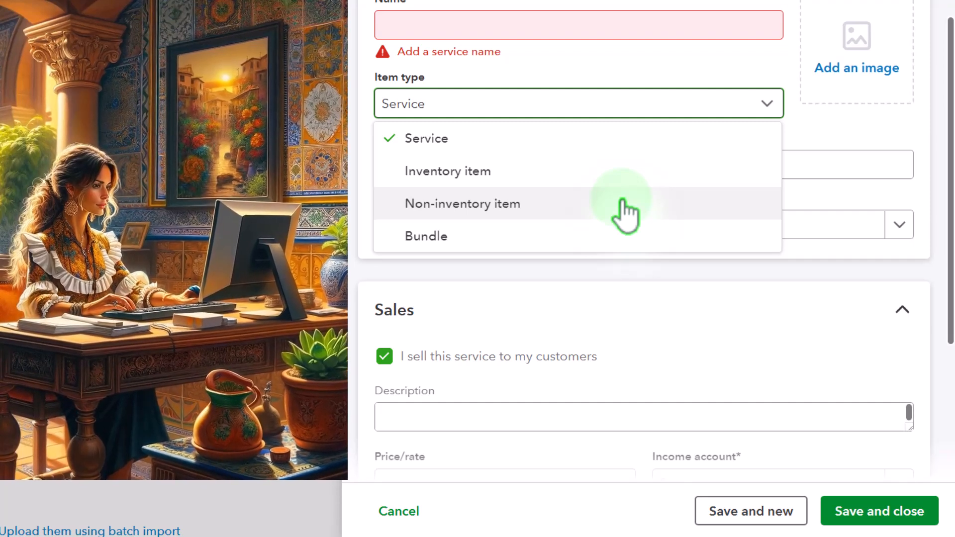
{"action": "left_click", "coordinate": [629, 75]}
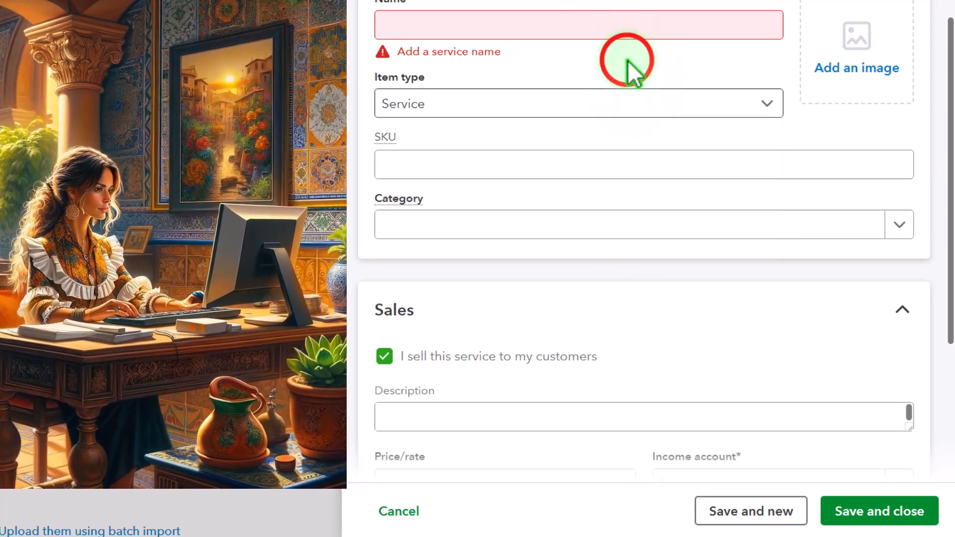
- Review the SKU, category, sales description and price/rate fields of the new service without filling them in
{"action": "left_click", "coordinate": [437, 168]}
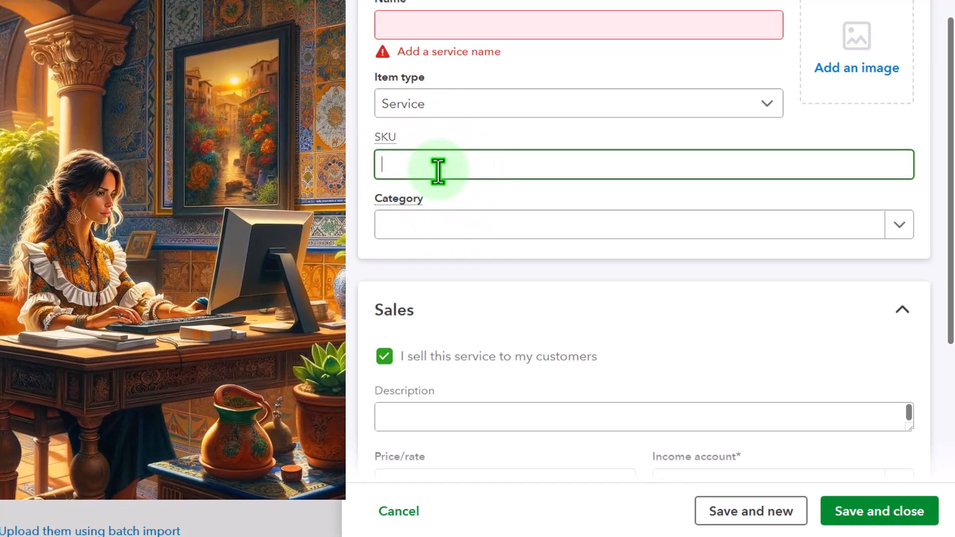
{"action": "left_click", "coordinate": [447, 226]}
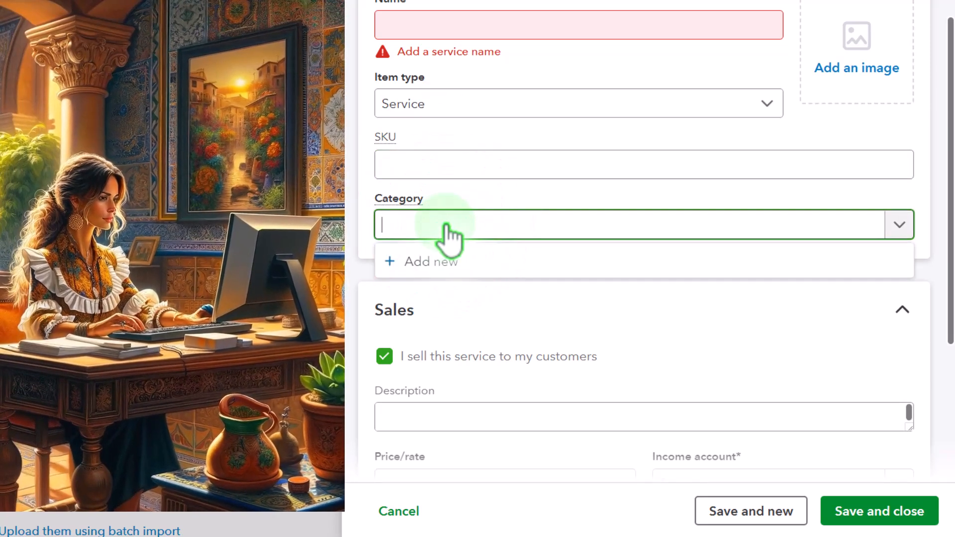
{"action": "scroll", "coordinate": [445, 229], "scroll_direction": "down", "scroll_amount": 2}
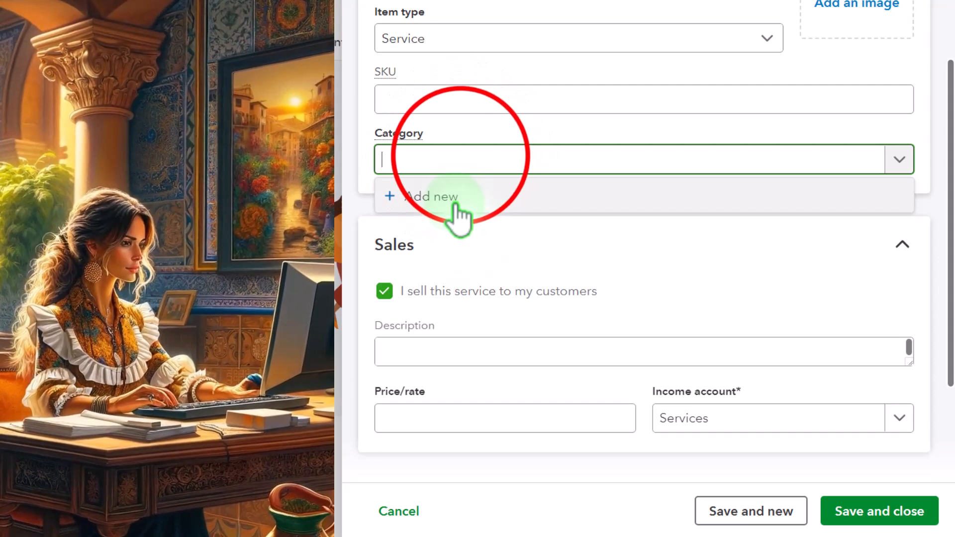
{"action": "left_click", "coordinate": [454, 157]}
{"action": "scroll", "coordinate": [465, 166], "scroll_direction": "down", "scroll_amount": 2}
{"action": "scroll", "coordinate": [464, 166], "scroll_direction": "down", "scroll_amount": 1}
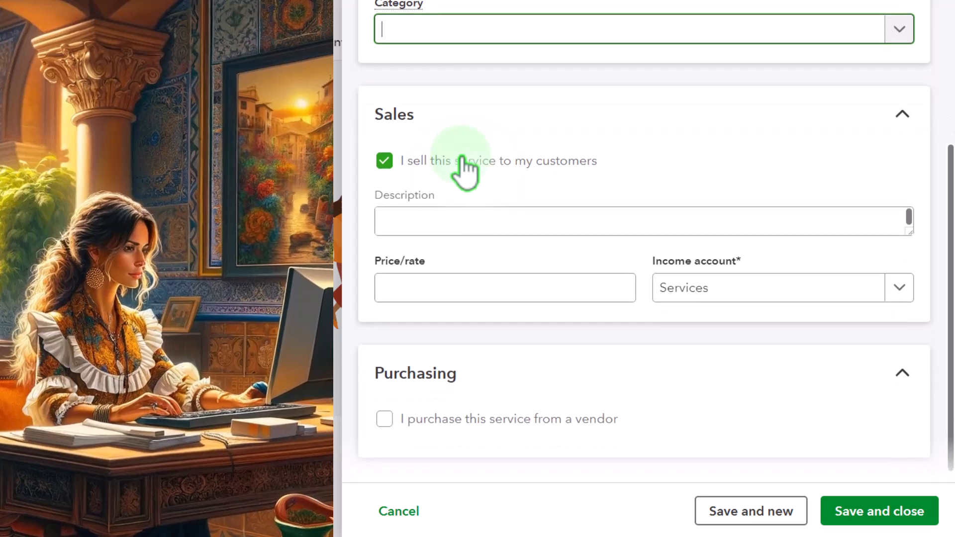
{"action": "scroll", "coordinate": [462, 171], "scroll_direction": "down", "scroll_amount": 1}
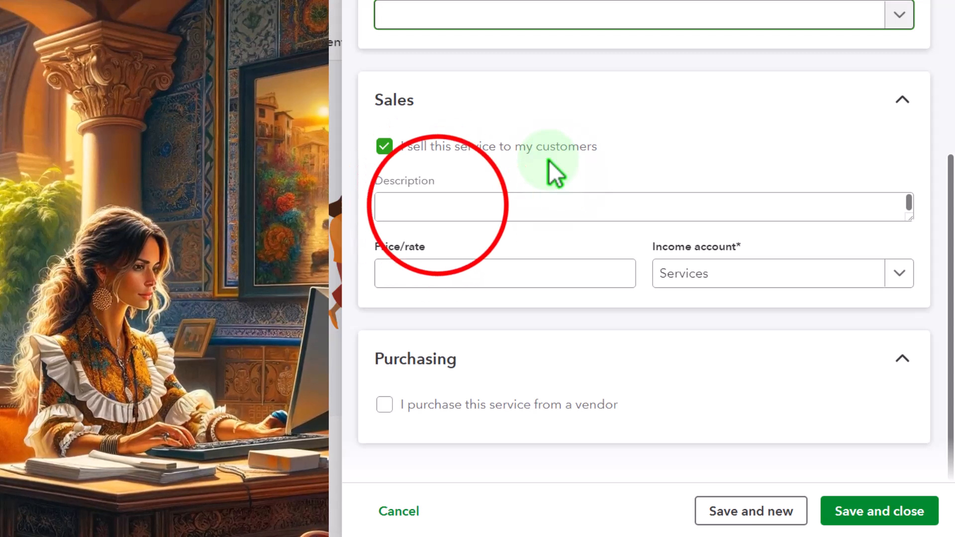
{"action": "left_click", "coordinate": [436, 207]}
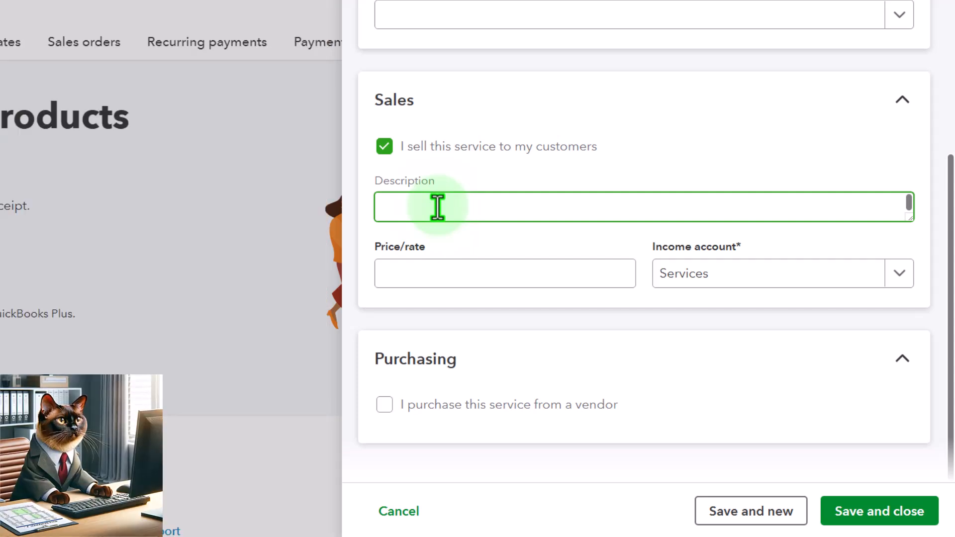
{"action": "left_click", "coordinate": [421, 273]}
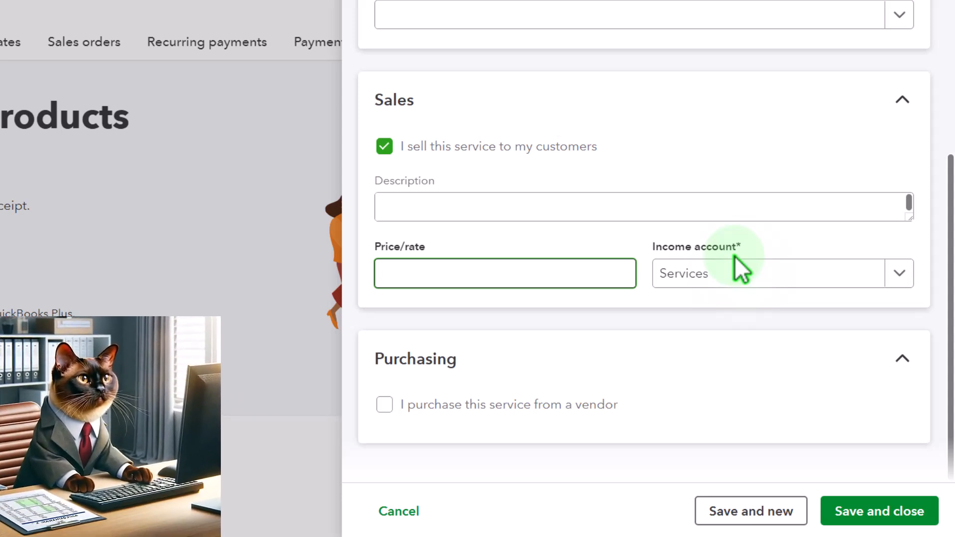
- Look through the income account choices for the new service, keep Services, and close the form without saving
{"action": "left_click", "coordinate": [898, 273]}
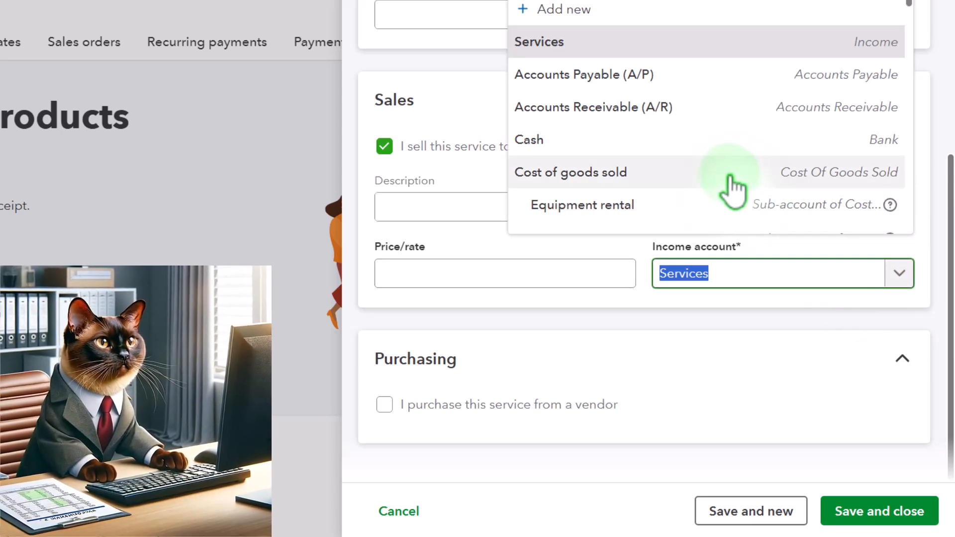
{"action": "scroll", "coordinate": [734, 187], "scroll_direction": "down", "scroll_amount": 3}
{"action": "scroll", "coordinate": [731, 189], "scroll_direction": "up", "scroll_amount": 1}
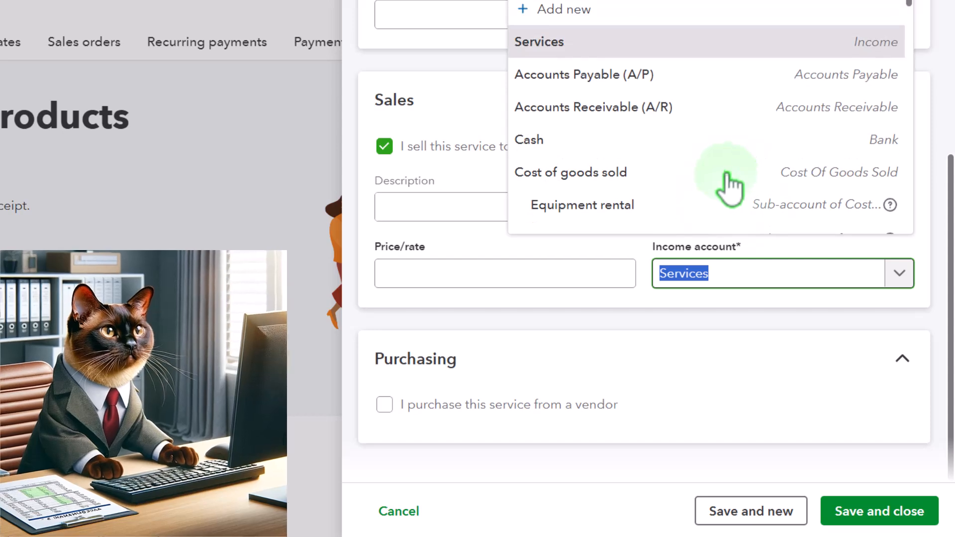
{"action": "scroll", "coordinate": [767, 101], "scroll_direction": "down", "scroll_amount": 4}
{"action": "scroll", "coordinate": [768, 101], "scroll_direction": "down", "scroll_amount": 8}
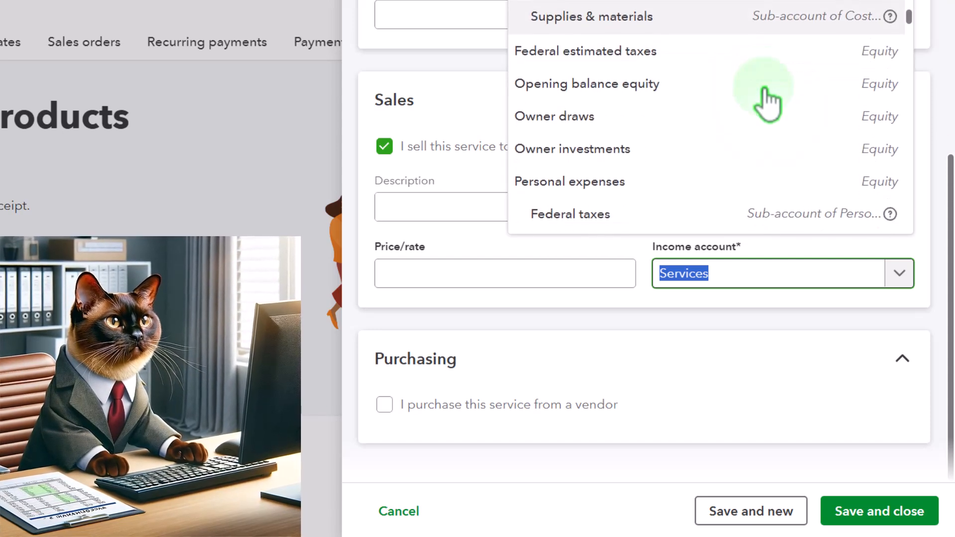
{"action": "scroll", "coordinate": [767, 101], "scroll_direction": "down", "scroll_amount": 10}
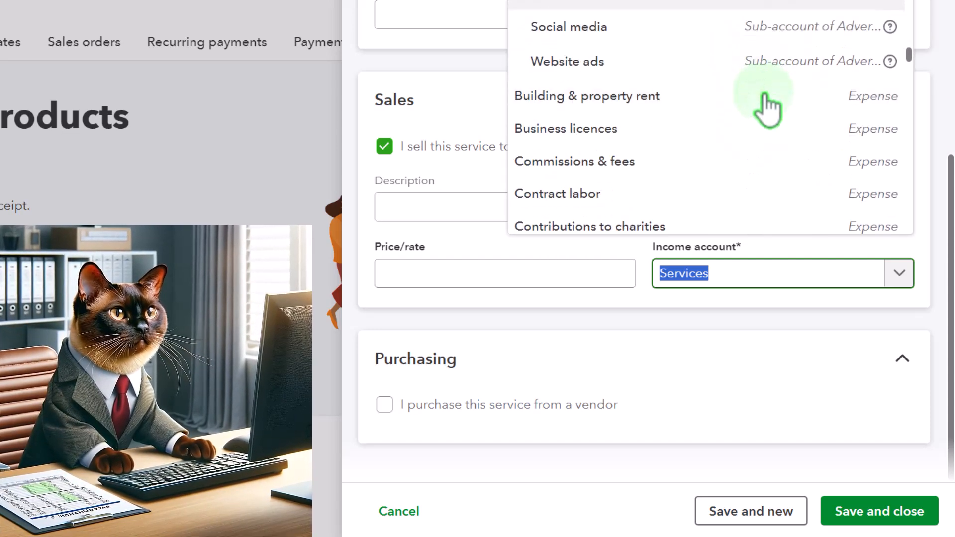
{"action": "scroll", "coordinate": [826, 179], "scroll_direction": "down", "scroll_amount": 8}
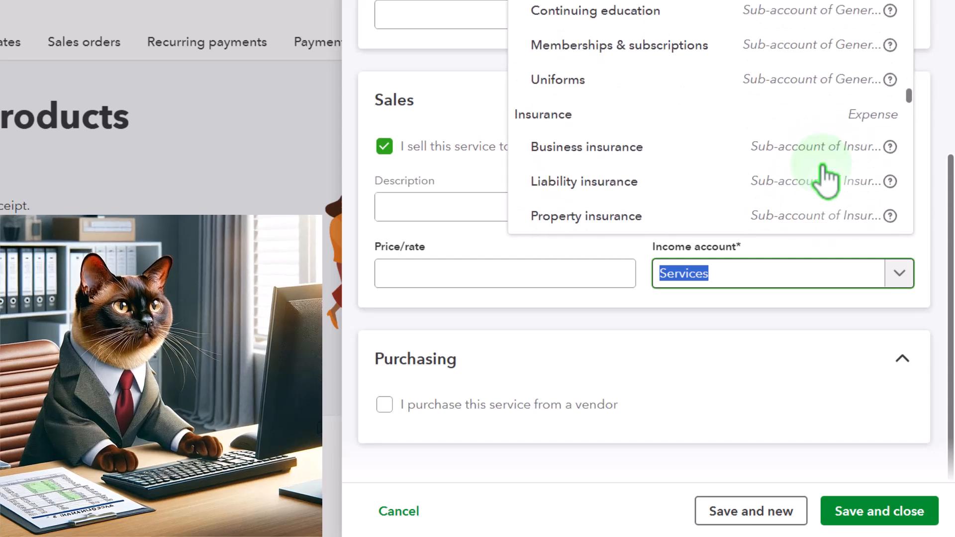
{"action": "scroll", "coordinate": [825, 179], "scroll_direction": "up", "scroll_amount": 10}
{"action": "scroll", "coordinate": [826, 176], "scroll_direction": "up", "scroll_amount": 20}
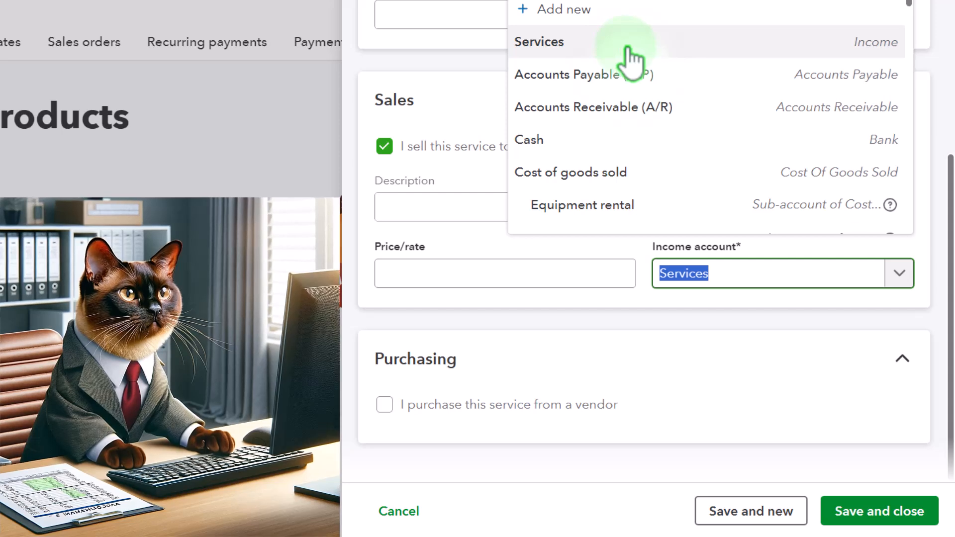
{"action": "left_click", "coordinate": [760, 275]}
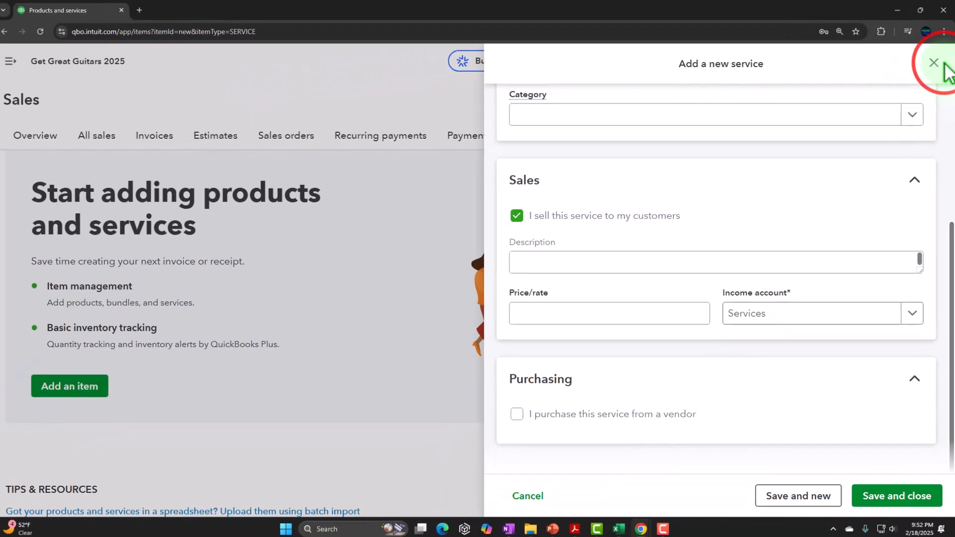
{"action": "left_click", "coordinate": [924, 91]}
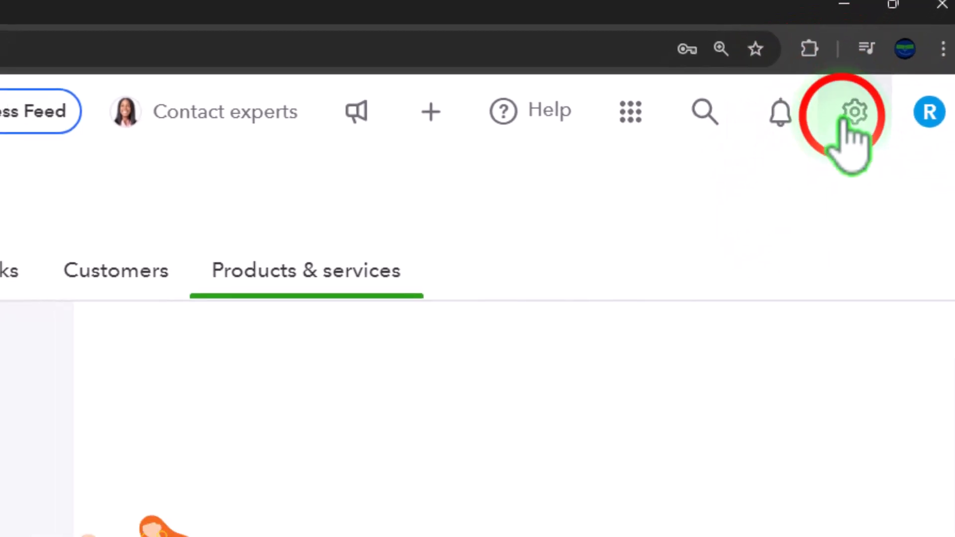
- Open the Import data tool and start an import of the Products and Services record type
{"action": "left_click", "coordinate": [839, 134]}
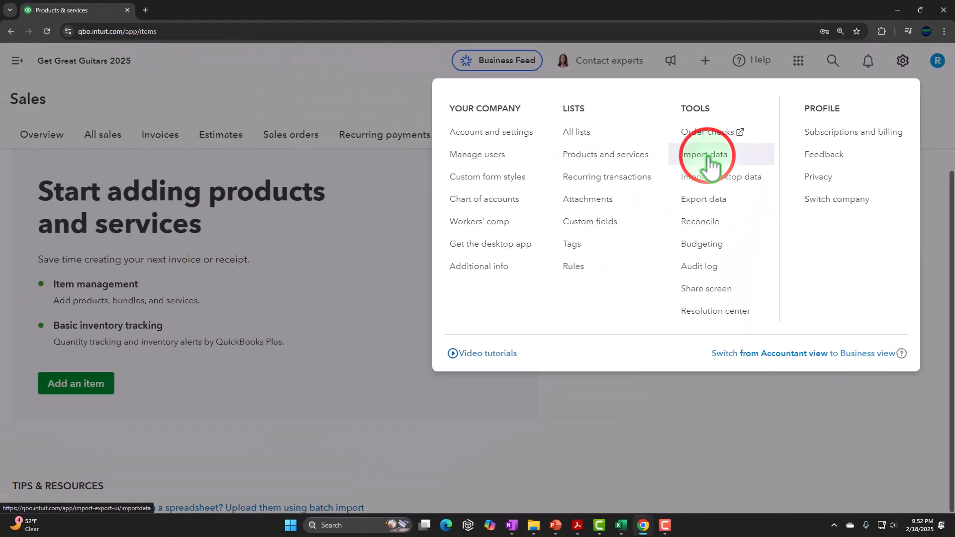
{"action": "left_click", "coordinate": [535, 217]}
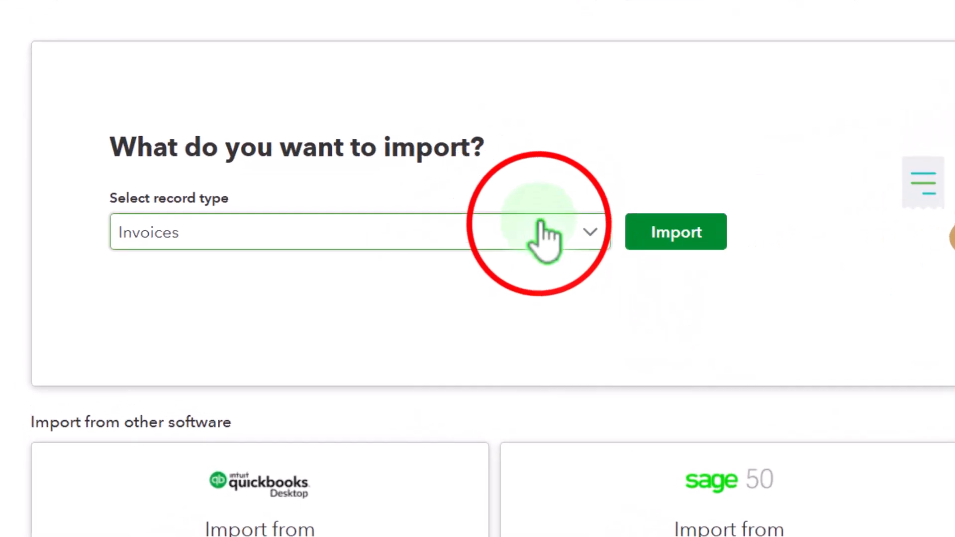
{"action": "left_click", "coordinate": [539, 222]}
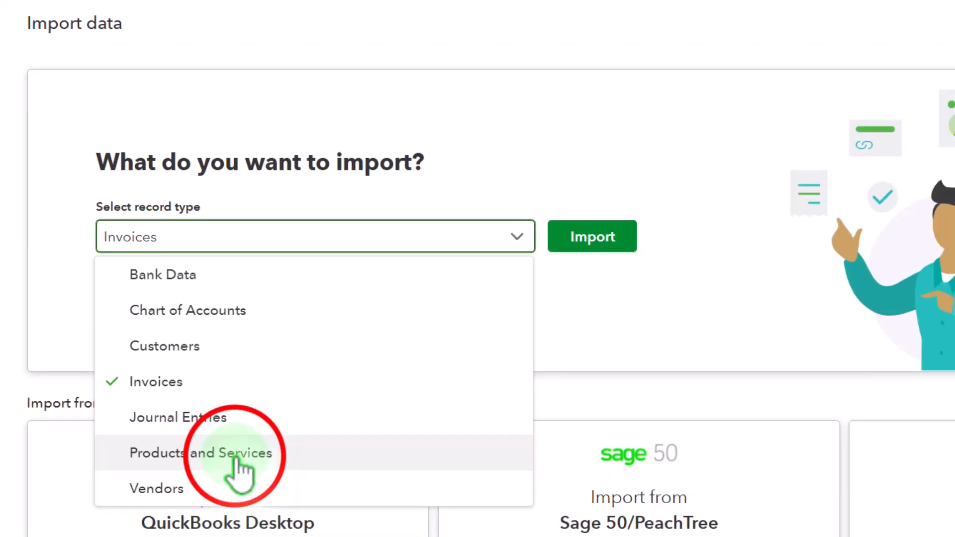
{"action": "left_click", "coordinate": [239, 470]}
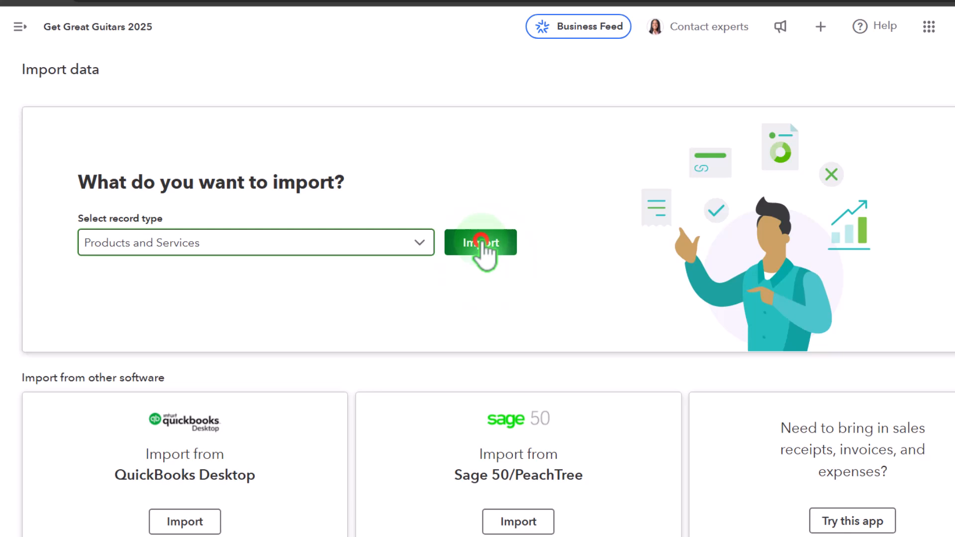
{"action": "left_click", "coordinate": [480, 244]}
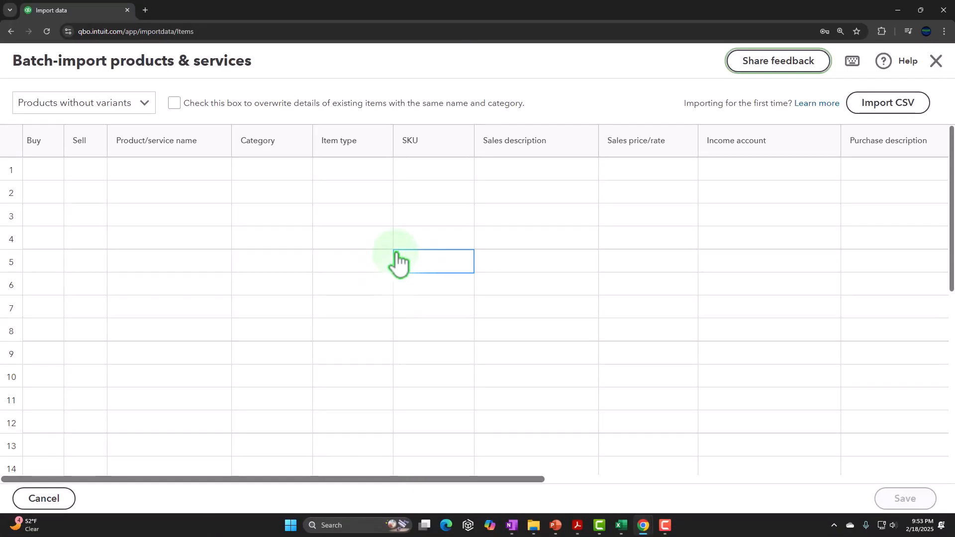
- Check the product variant choices for the batch import, keeping Products without variants
{"action": "left_click", "coordinate": [237, 214]}
{"action": "left_click", "coordinate": [190, 196]}
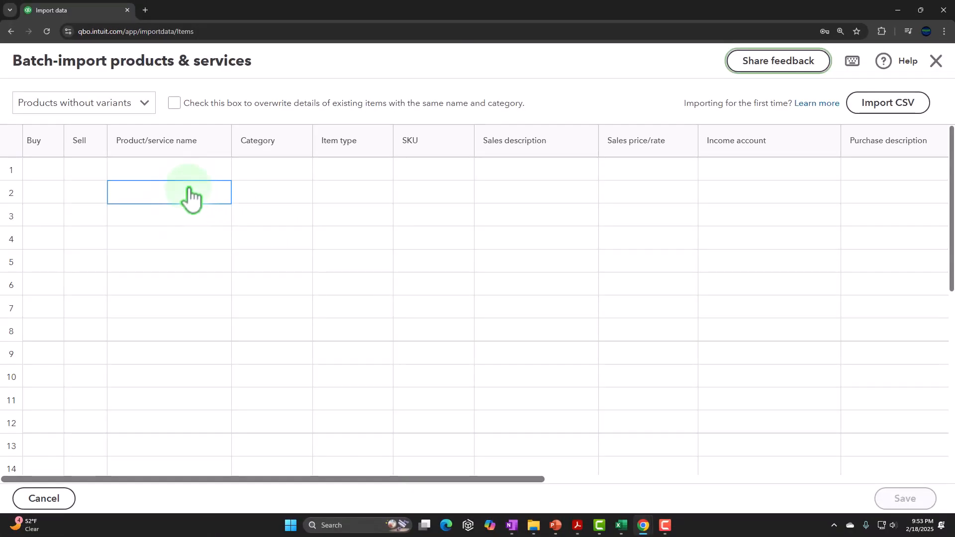
{"action": "left_click", "coordinate": [96, 177]}
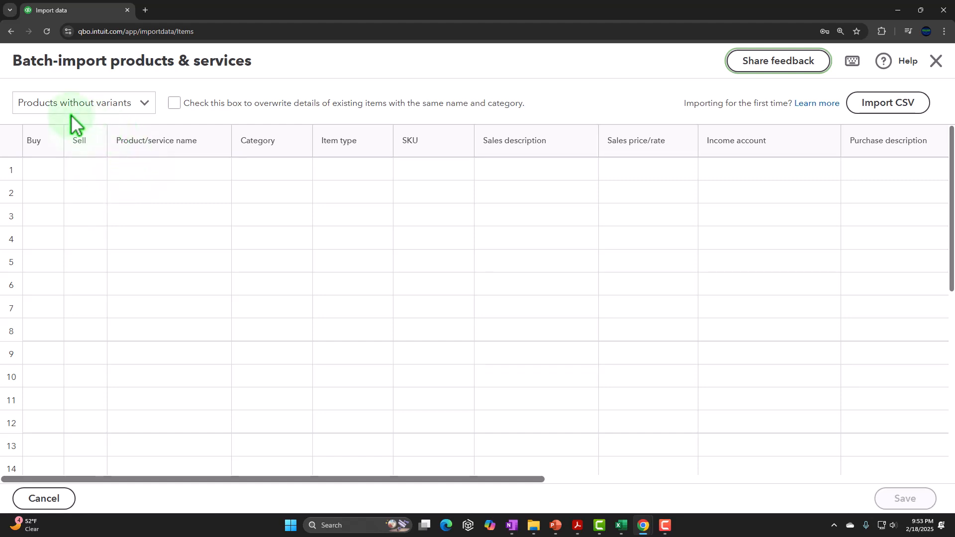
{"action": "left_click", "coordinate": [135, 104]}
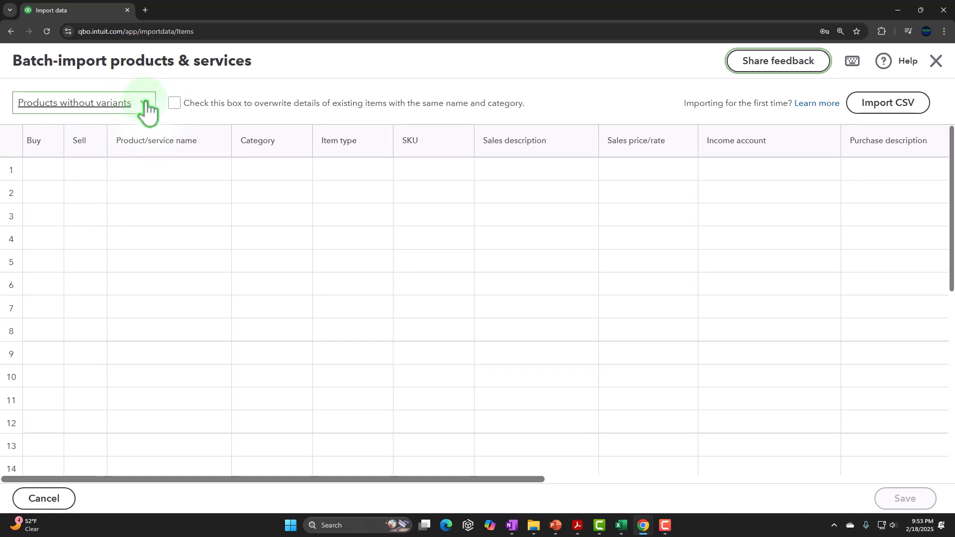
{"action": "left_click", "coordinate": [144, 104]}
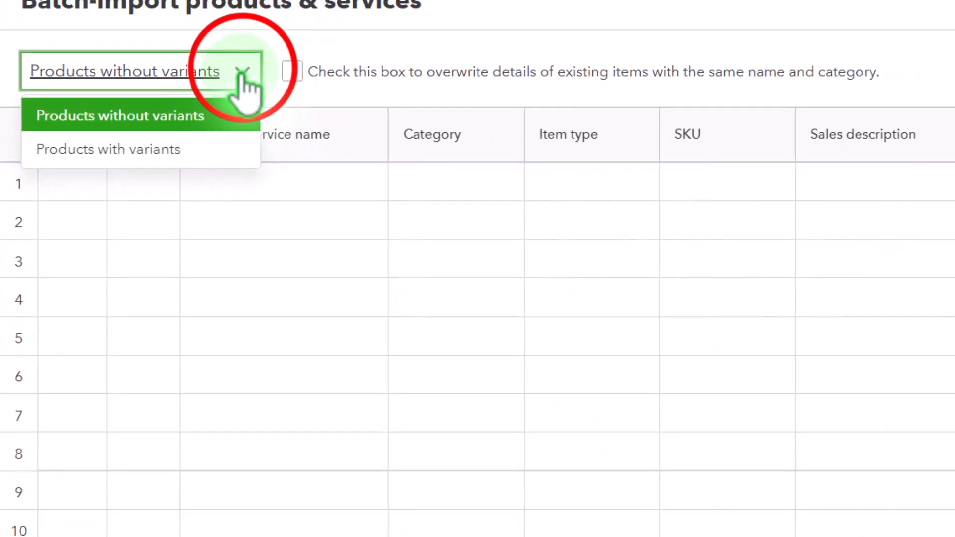
{"action": "left_click", "coordinate": [317, 46]}
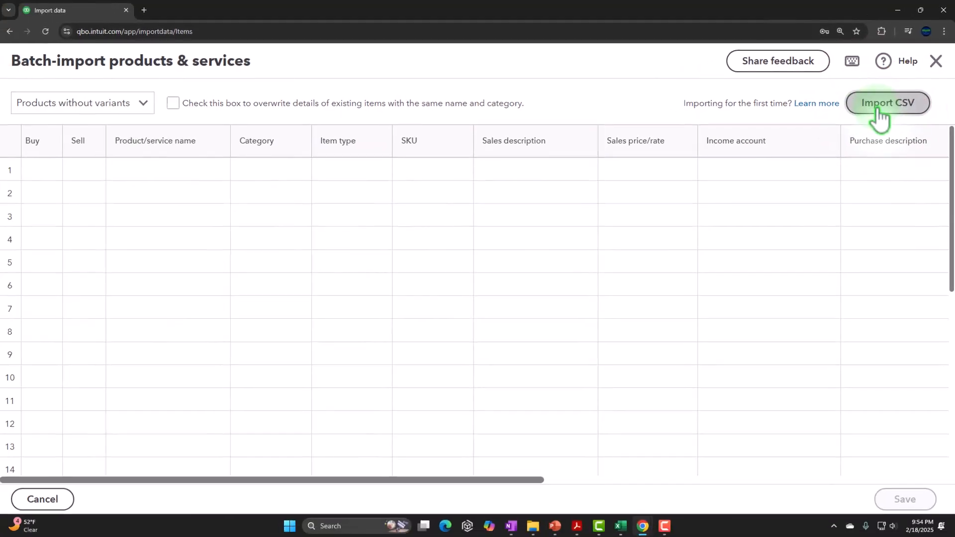
- View the CSV import's upload options, close them, and select the product/service name cell in row 2
{"action": "left_click", "coordinate": [878, 113]}
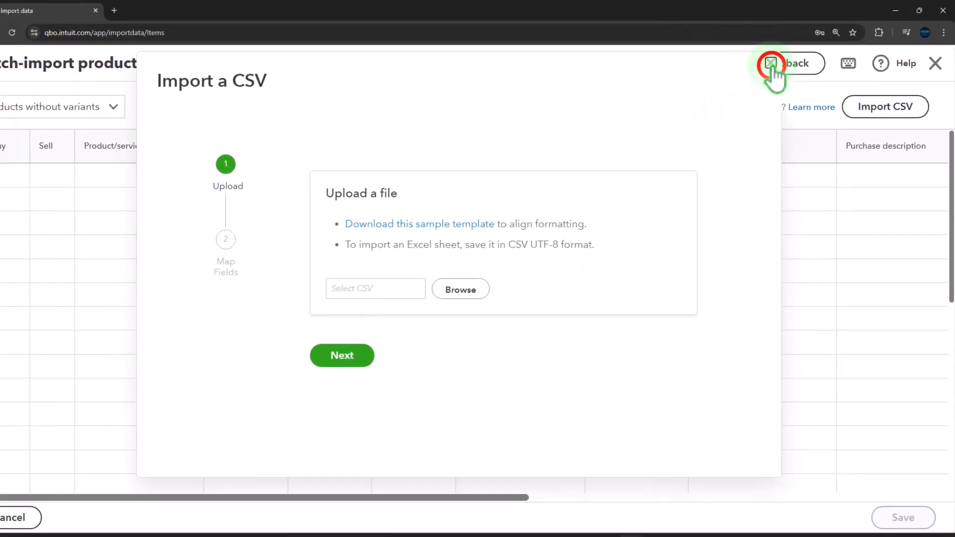
{"action": "left_click", "coordinate": [682, 94]}
{"action": "left_click", "coordinate": [144, 196]}
{"action": "left_click", "coordinate": [146, 175]}
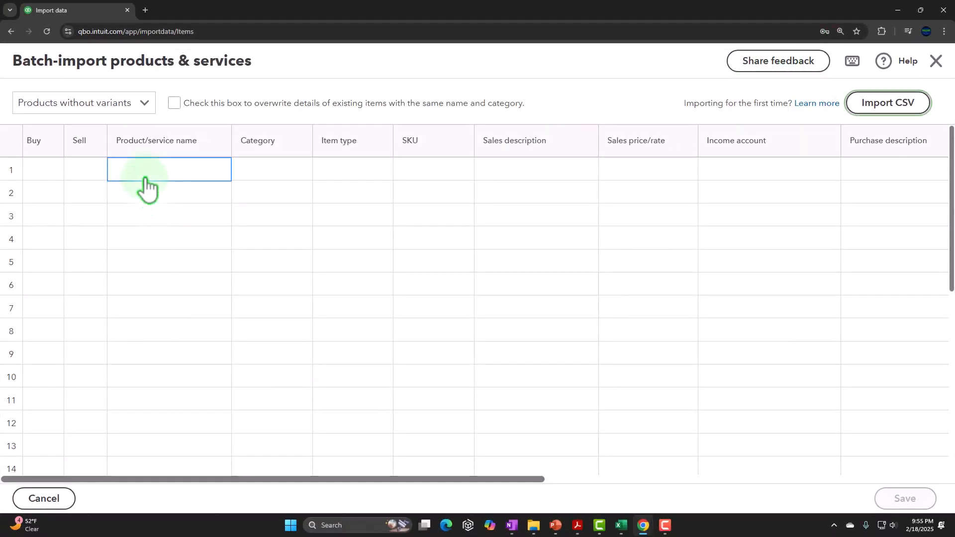
{"action": "left_click", "coordinate": [144, 194]}
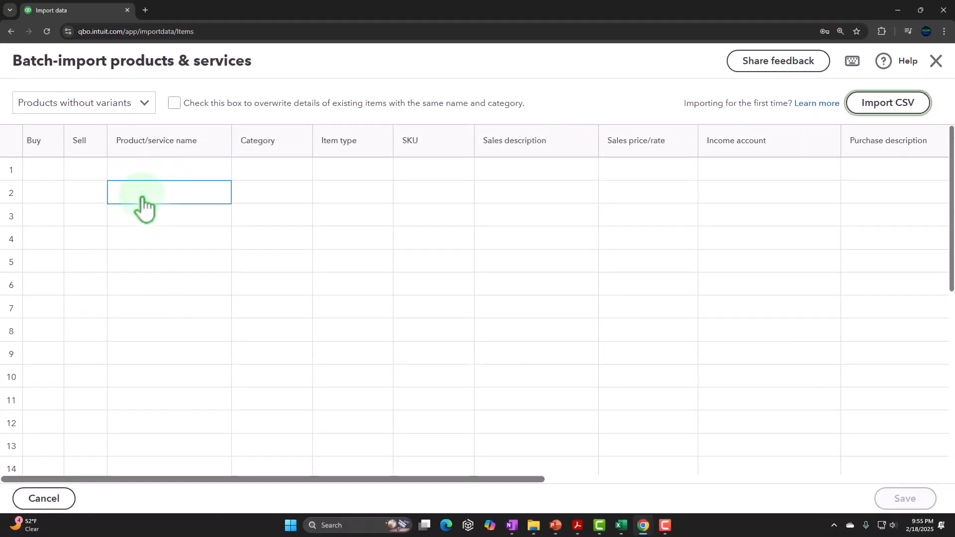
- Switch to the Service Items Worksheet in Excel and copy the item names from Diagnostic to Tunning Support
{"action": "left_click", "coordinate": [144, 240]}
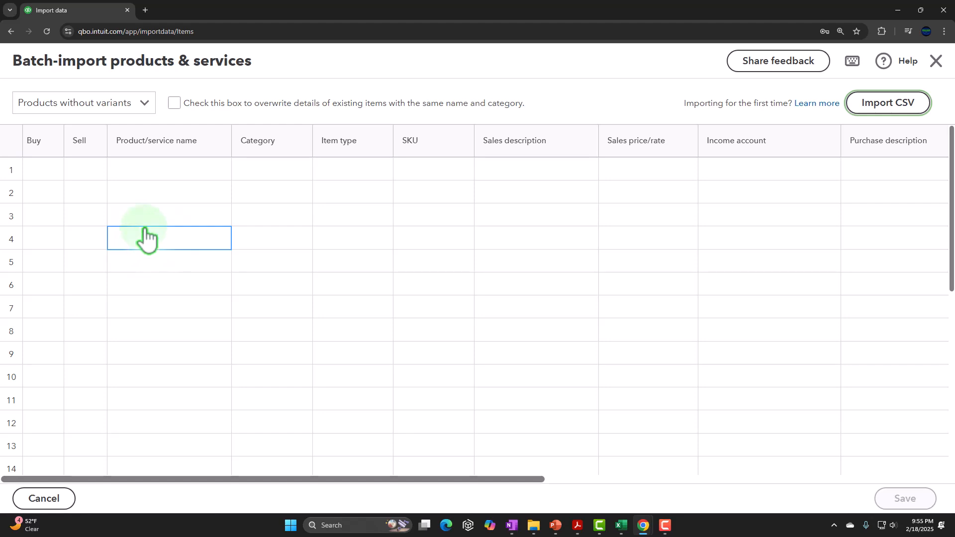
{"action": "left_click", "coordinate": [622, 525]}
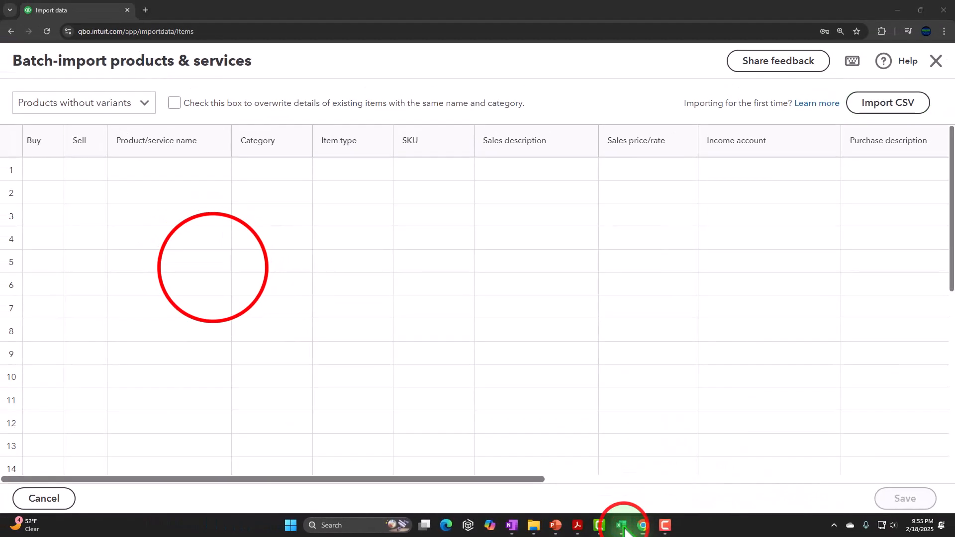
{"action": "left_click", "coordinate": [214, 263]}
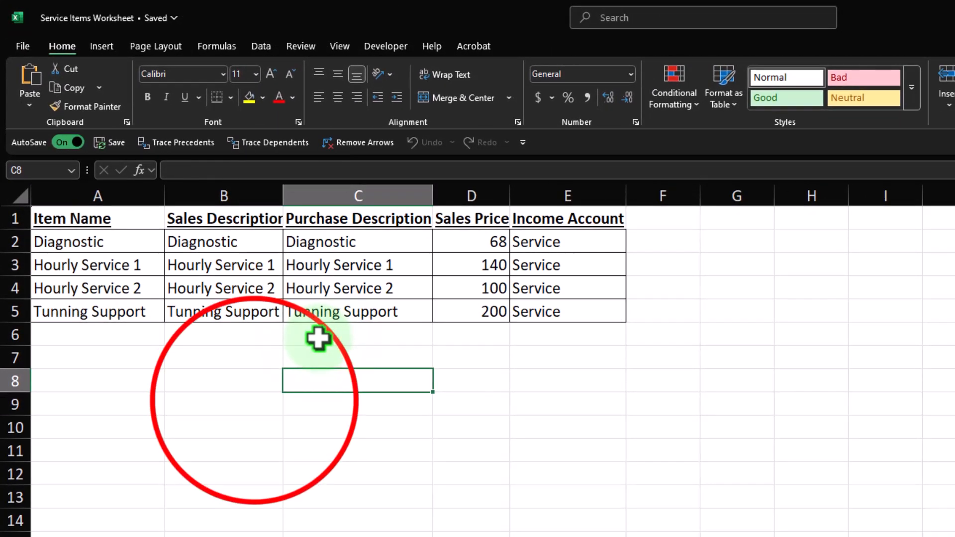
{"action": "left_click", "coordinate": [254, 401]}
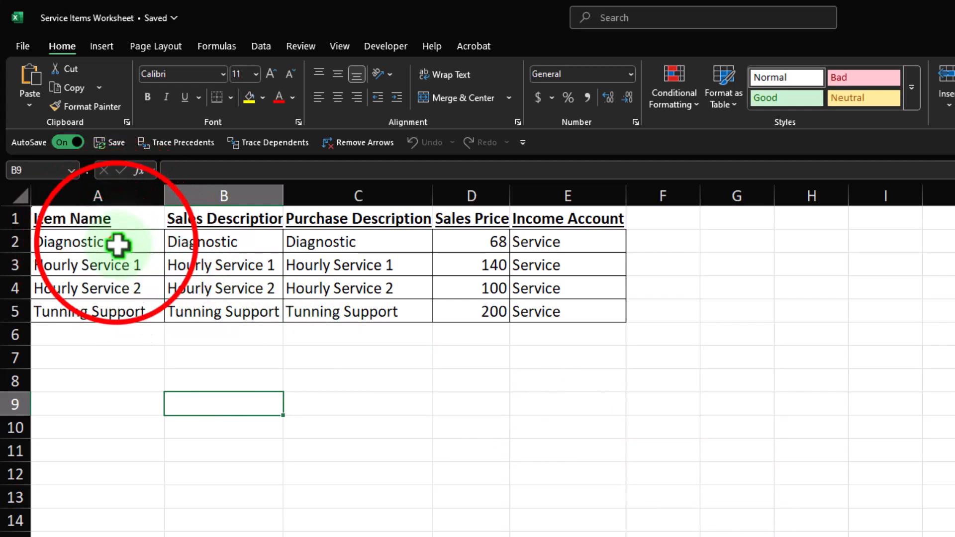
{"action": "left_click_drag", "start_coordinate": [117, 244], "coordinate": [116, 314]}
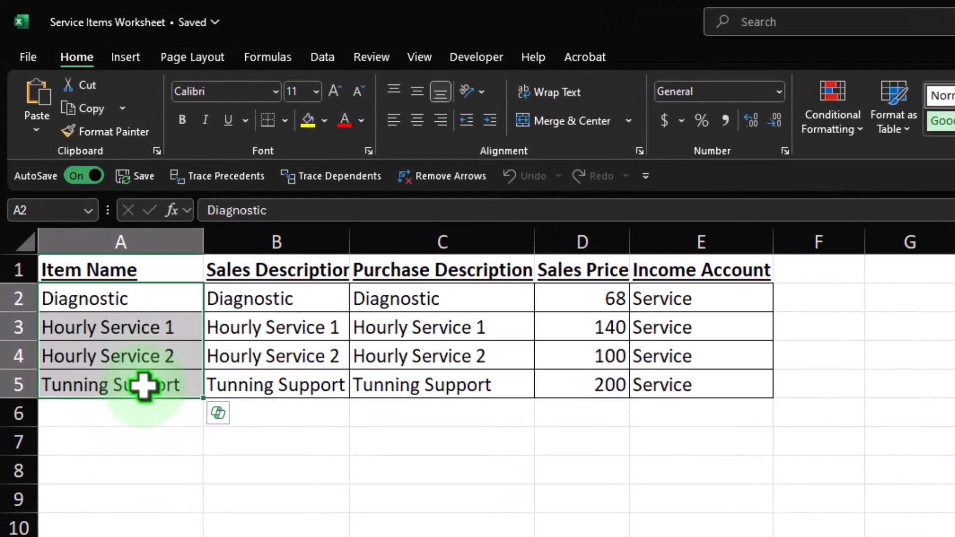
{"action": "key", "text": "ctrl+c"}
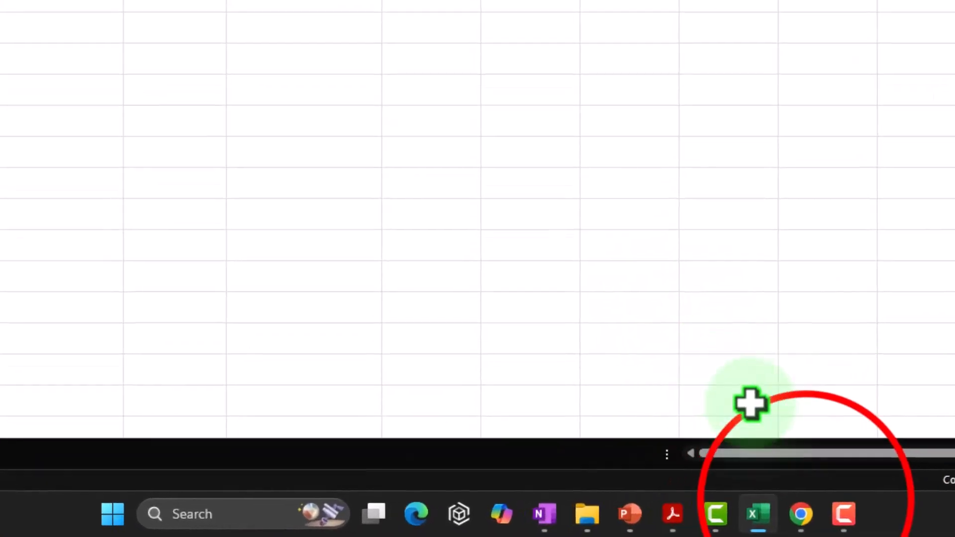
- Return to the batch import in Chrome, paste the item names into the product/service name column from row 1, and dismiss the warning
{"action": "left_click", "coordinate": [836, 424]}
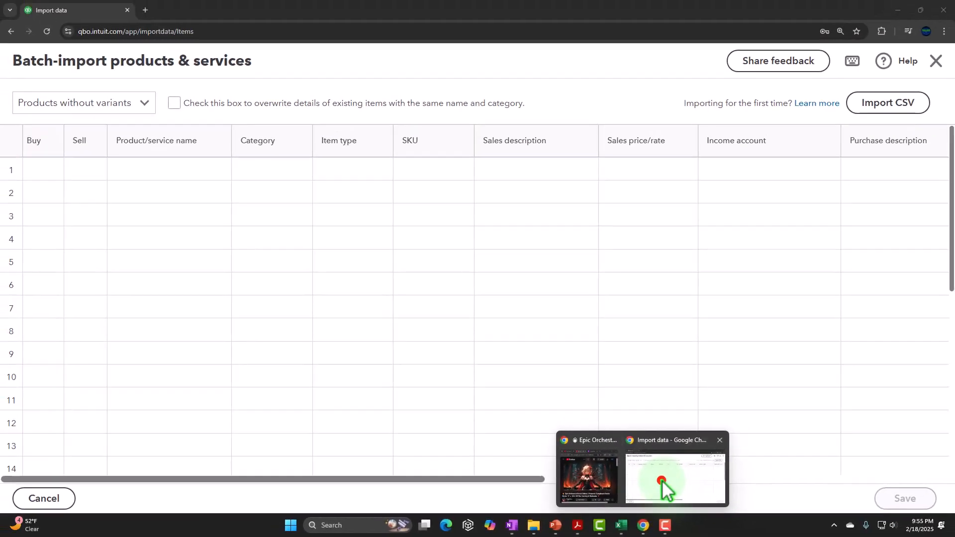
{"action": "left_click", "coordinate": [170, 169]}
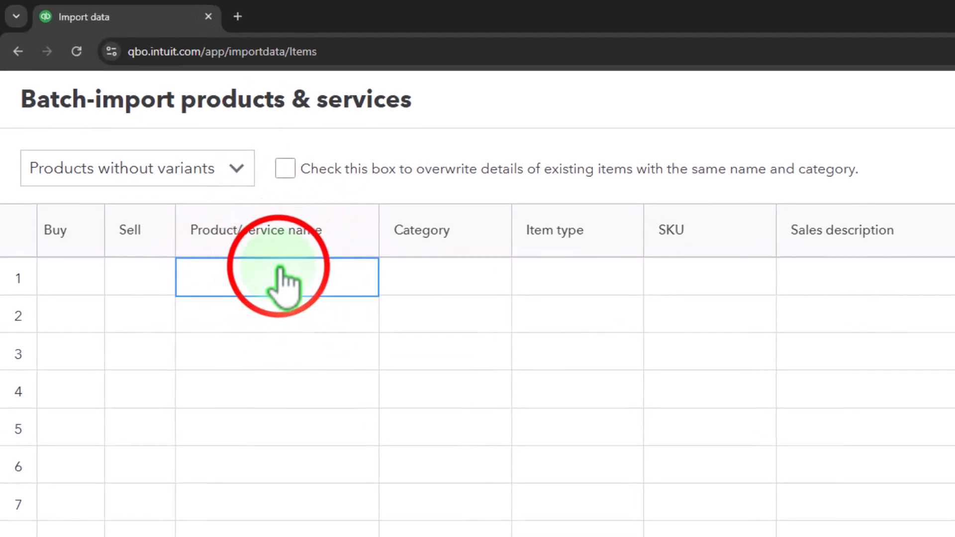
{"action": "left_click", "coordinate": [329, 450]}
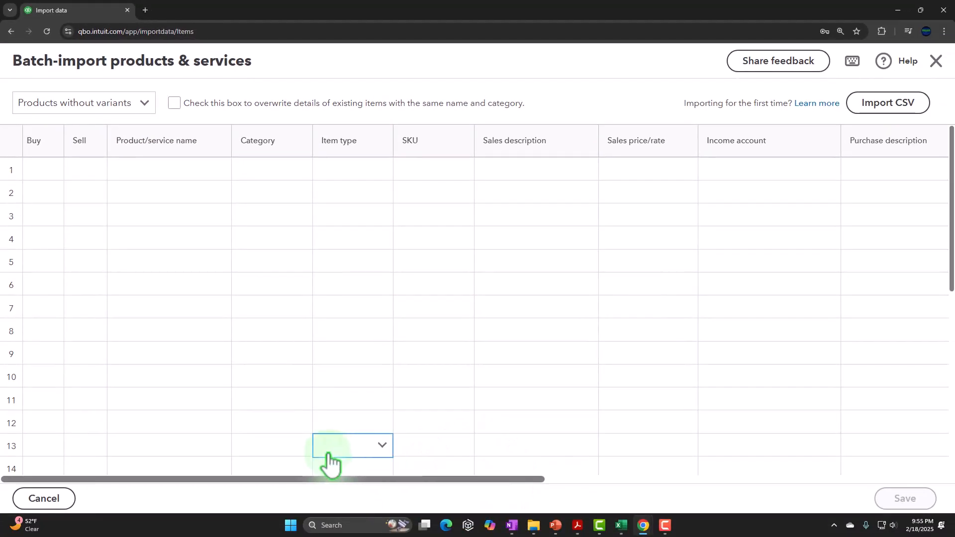
{"action": "left_click", "coordinate": [90, 238]}
{"action": "left_click", "coordinate": [134, 172]}
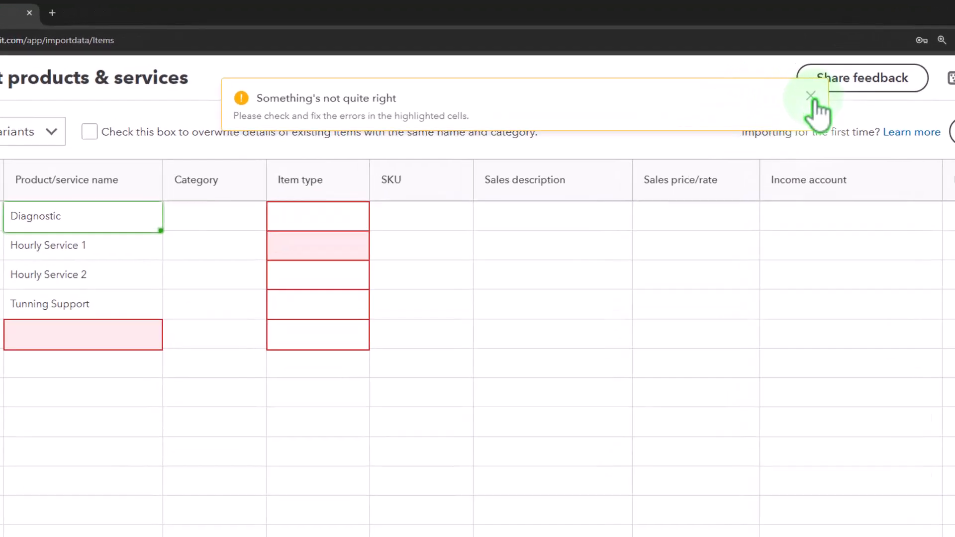
{"action": "left_click", "coordinate": [802, 94]}
- Switch to Excel, select the whole service items table in A1:E5, and return to the batch import in Chrome
{"action": "left_click", "coordinate": [645, 521]}
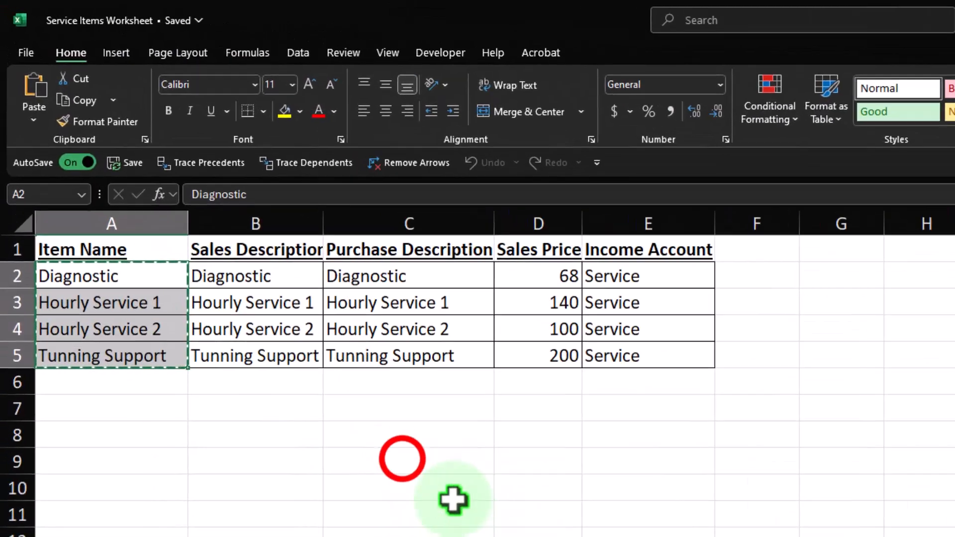
{"action": "left_click", "coordinate": [401, 458]}
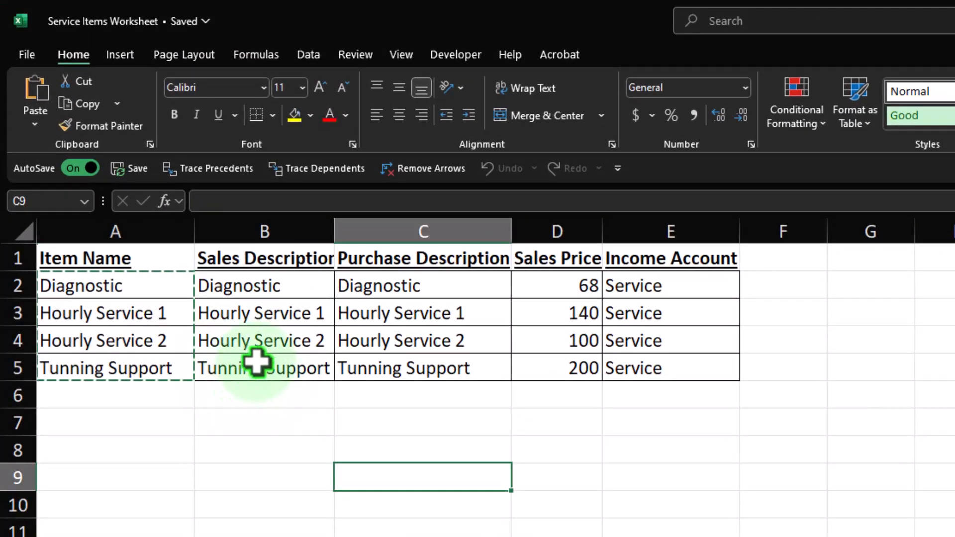
{"action": "left_click_drag", "start_coordinate": [160, 256], "coordinate": [671, 368]}
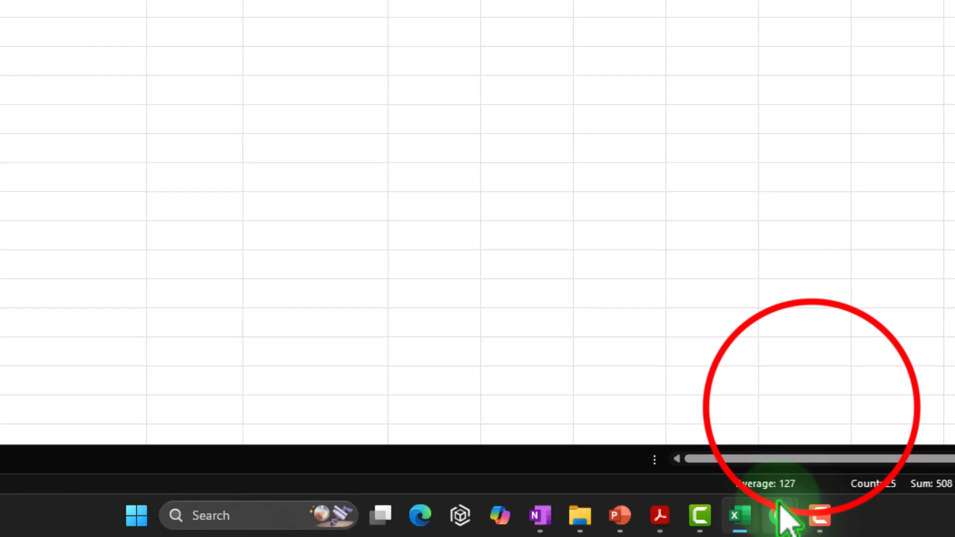
{"action": "mouse_move", "coordinate": [643, 525]}
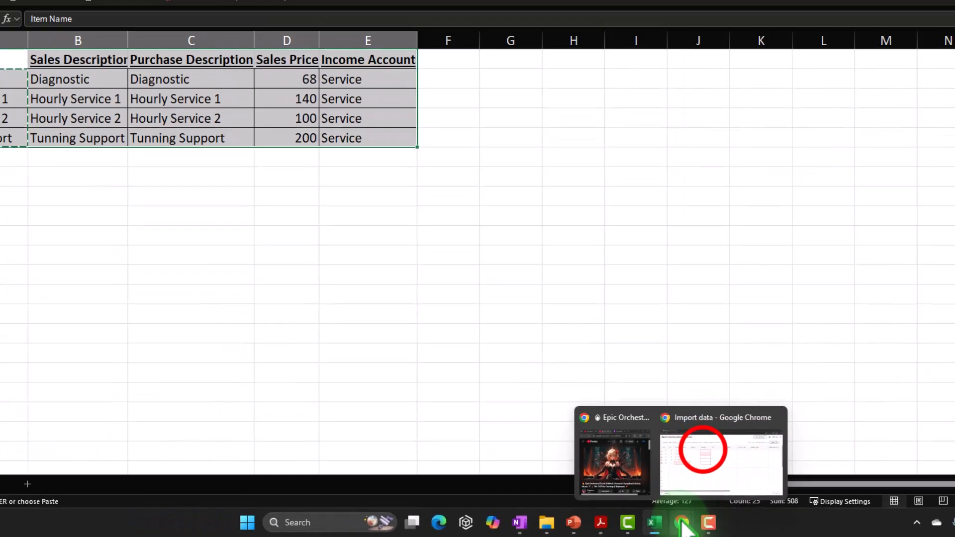
{"action": "left_click", "coordinate": [660, 466]}
{"action": "left_click", "coordinate": [241, 171]}
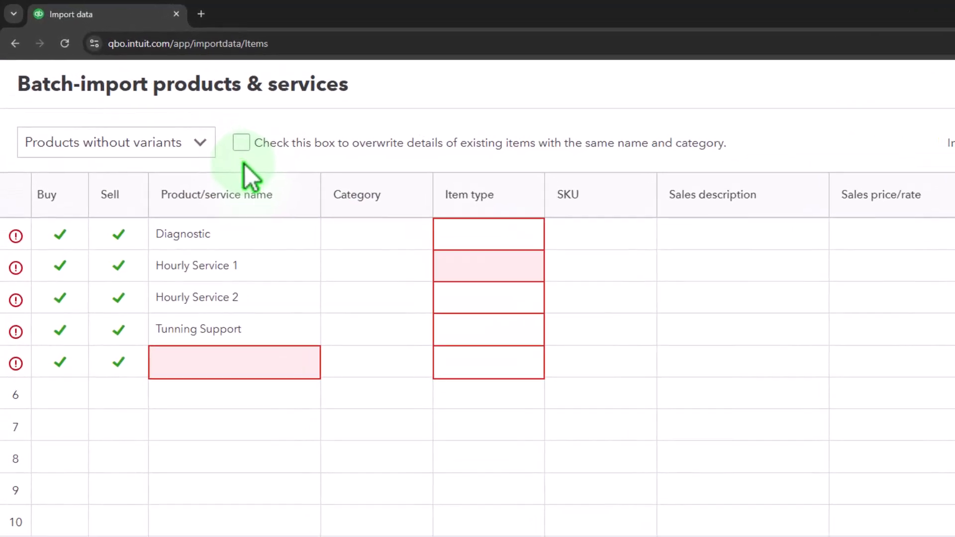
- Clear the pasted product/service names from rows 1 to 4 of the batch import grid
{"action": "left_click", "coordinate": [227, 237]}
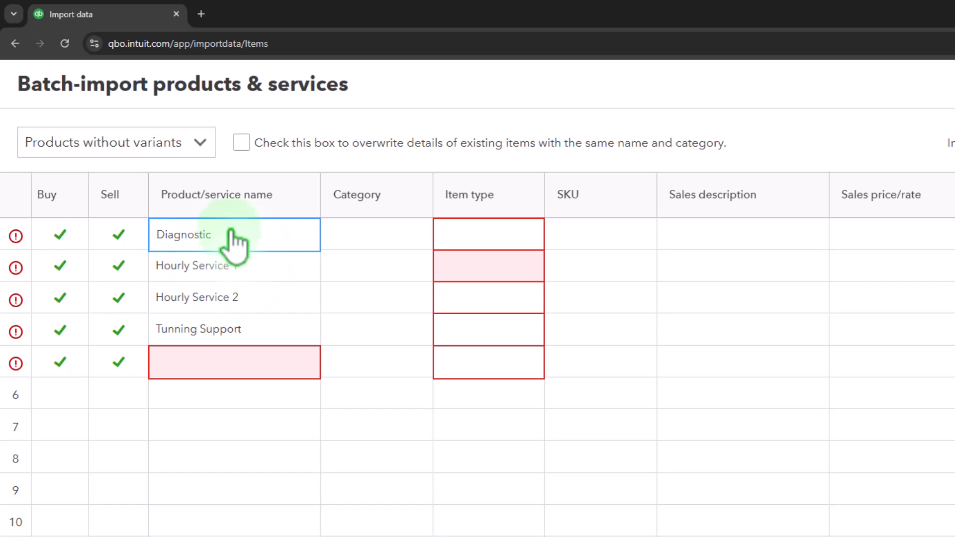
{"action": "left_click", "coordinate": [364, 321]}
{"action": "left_click", "coordinate": [429, 304]}
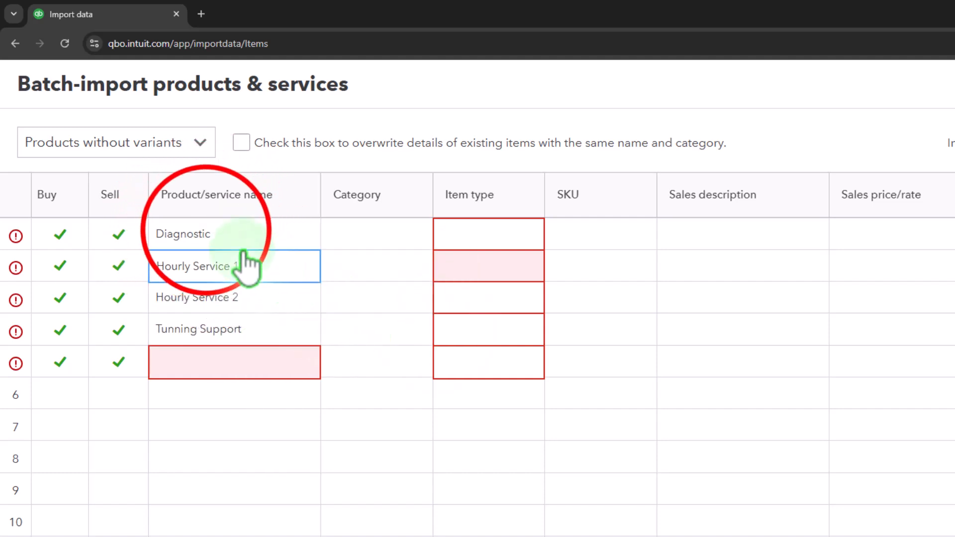
{"action": "left_click", "coordinate": [206, 231]}
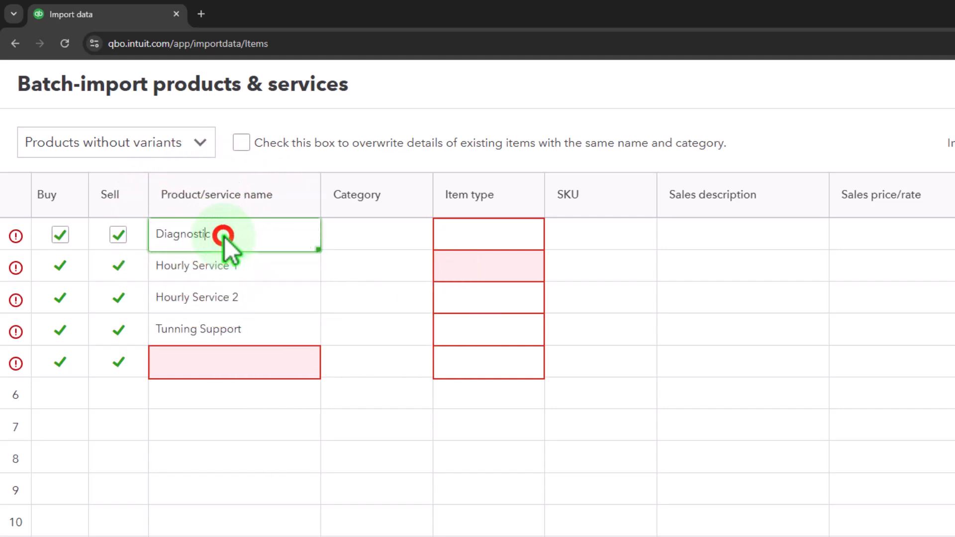
{"action": "double_click", "coordinate": [224, 237]}
{"action": "key", "text": "BackSpace"}
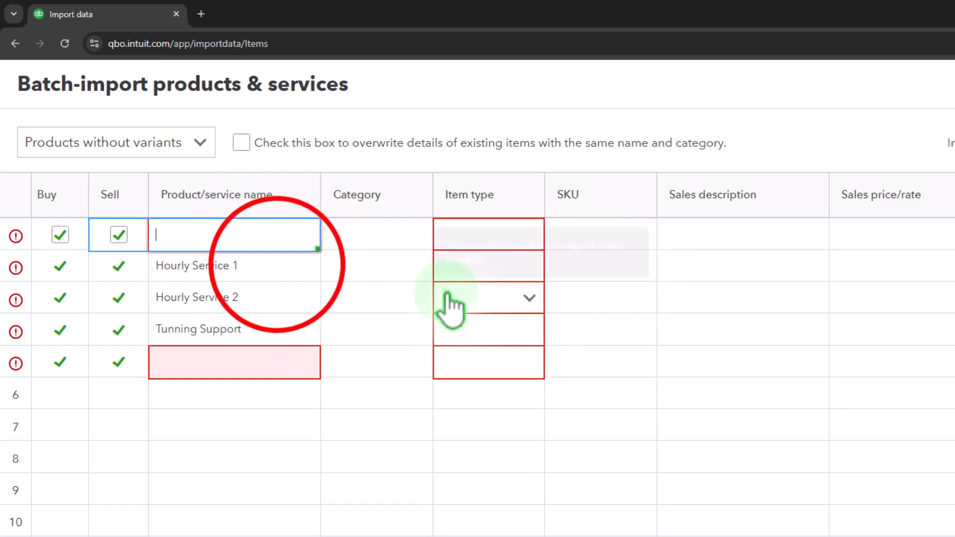
{"action": "left_click", "coordinate": [275, 262]}
{"action": "left_click_drag", "start_coordinate": [275, 262], "coordinate": [158, 256]}
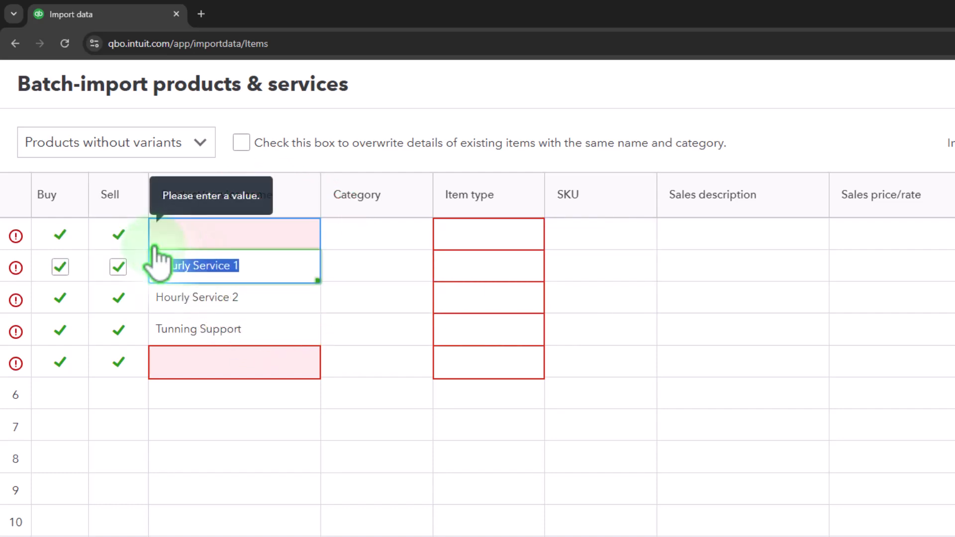
{"action": "key", "text": "BackSpace"}
{"action": "left_click_drag", "start_coordinate": [246, 300], "coordinate": [142, 303]}
{"action": "key", "text": "BackSpace"}
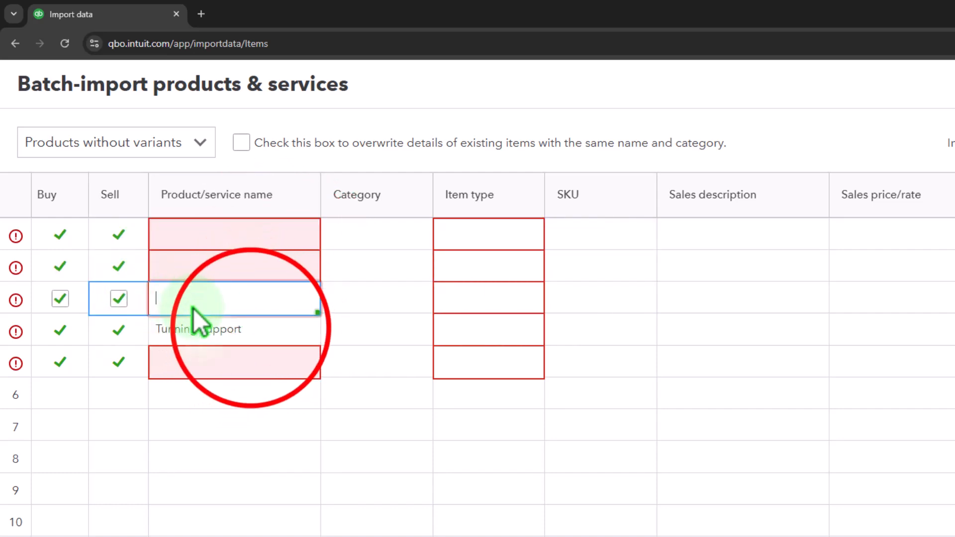
{"action": "left_click_drag", "start_coordinate": [251, 329], "coordinate": [151, 323]}
{"action": "key", "text": "BackSpace"}
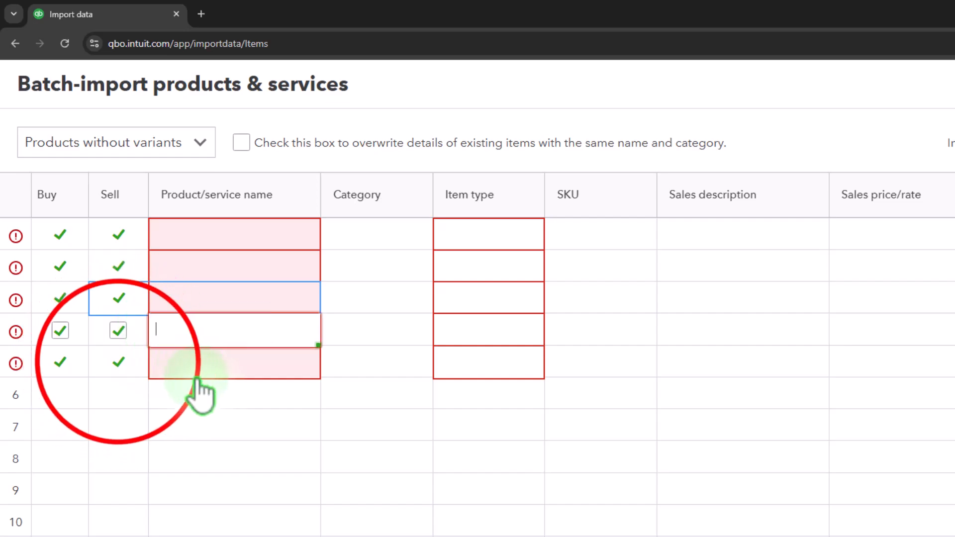
- Uncheck Sell for row 5 and Buy for row 4, and leave the batch import without saving
{"action": "left_click", "coordinate": [118, 362]}
{"action": "left_click", "coordinate": [72, 362]}
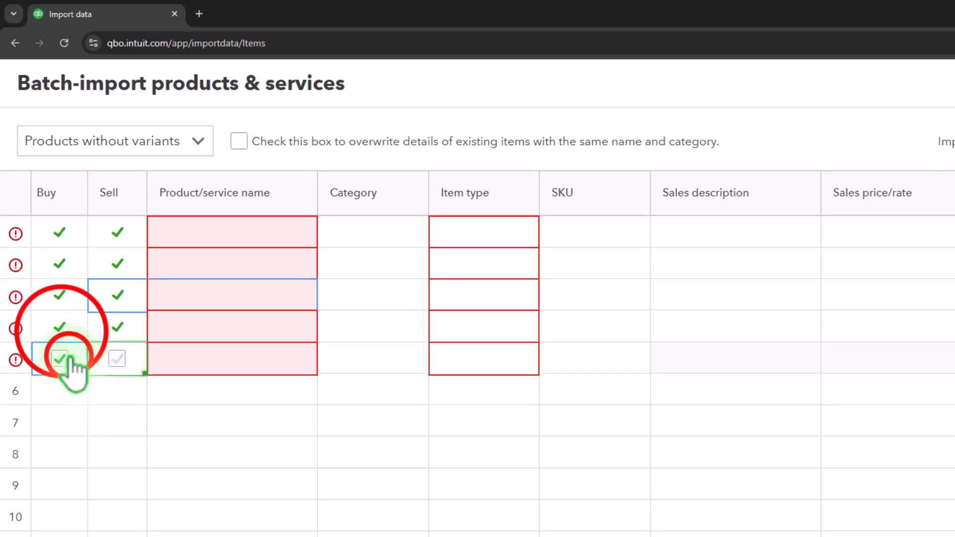
{"action": "left_click", "coordinate": [61, 327]}
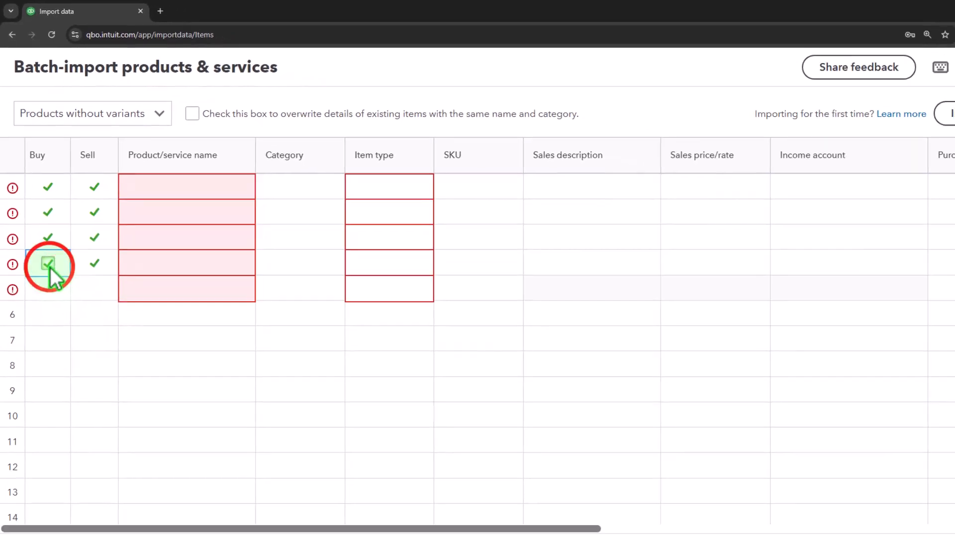
{"action": "left_click", "coordinate": [61, 327]}
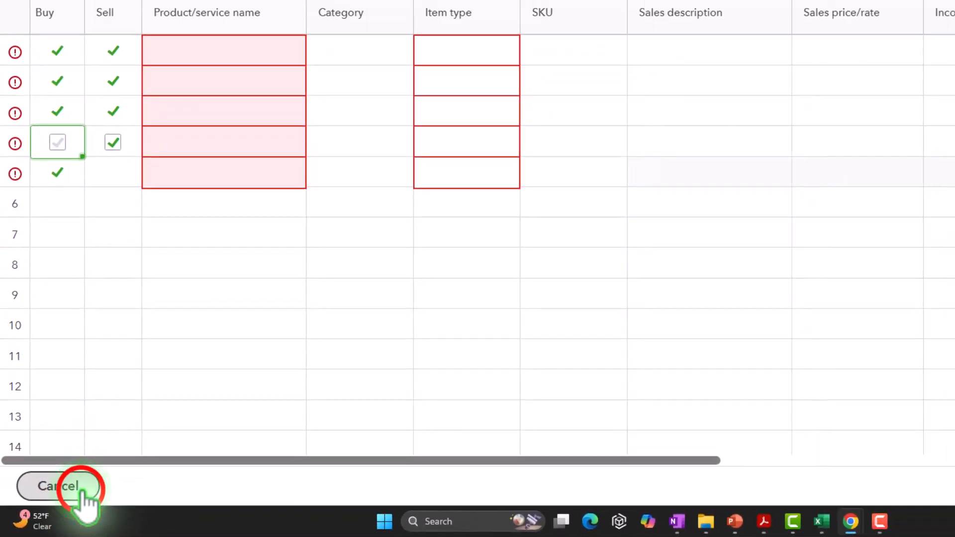
{"action": "left_click", "coordinate": [98, 485]}
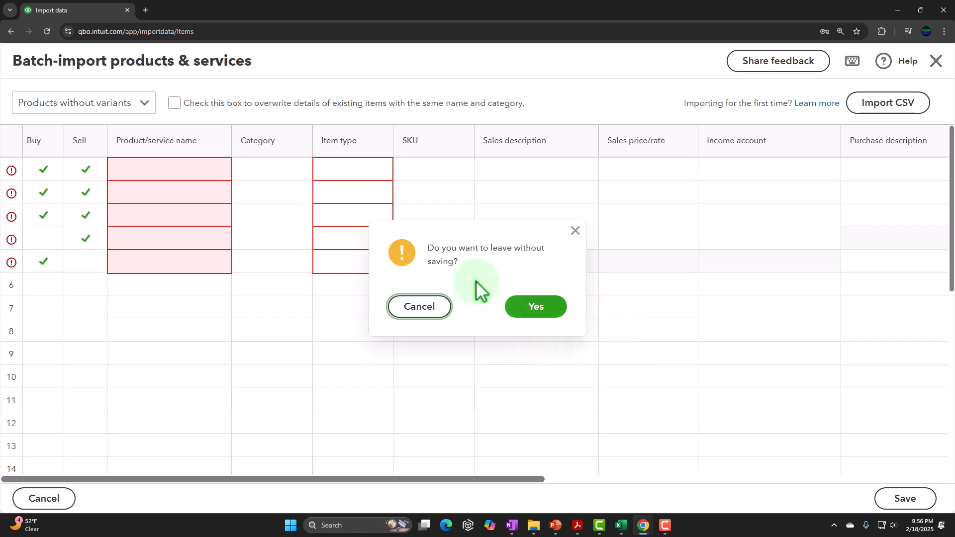
{"action": "left_click", "coordinate": [537, 308]}
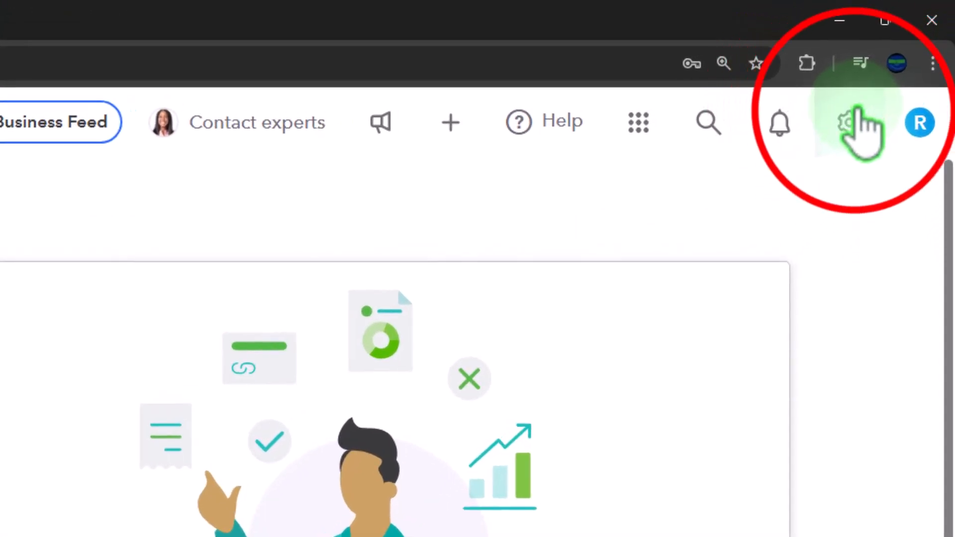
- Reopen the Import data tool and start a fresh import with the Products and Services record type
{"action": "left_click", "coordinate": [852, 119]}
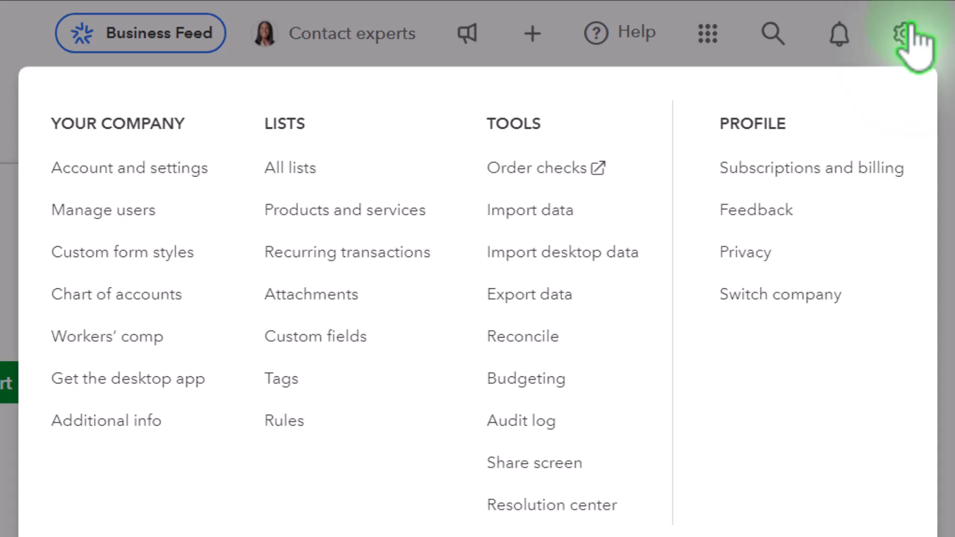
{"action": "left_click", "coordinate": [530, 210]}
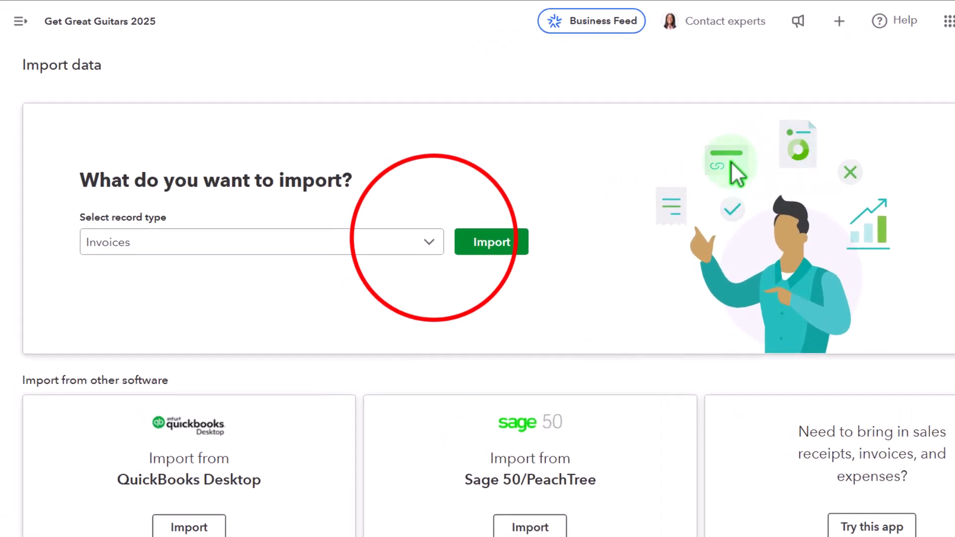
{"action": "left_click", "coordinate": [435, 240]}
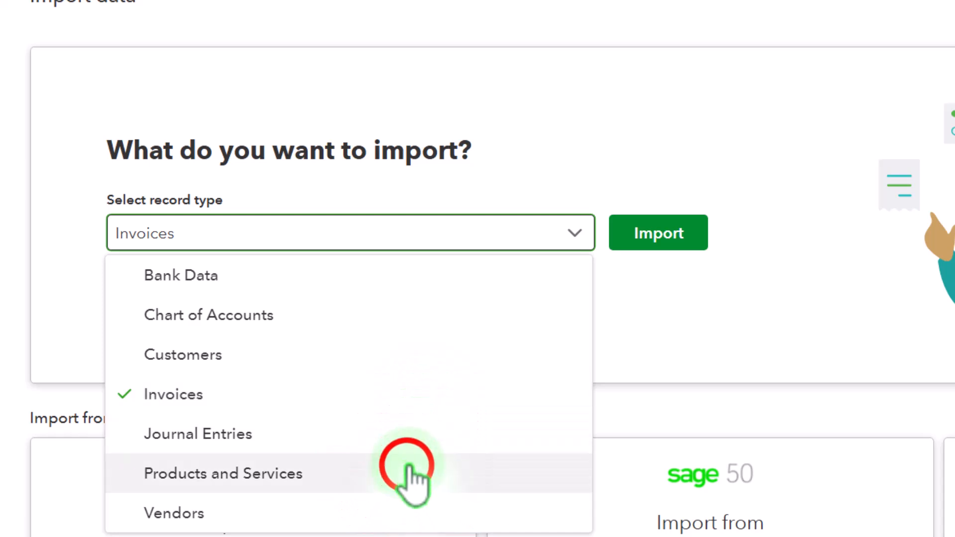
{"action": "left_click", "coordinate": [406, 472]}
{"action": "left_click", "coordinate": [671, 234]}
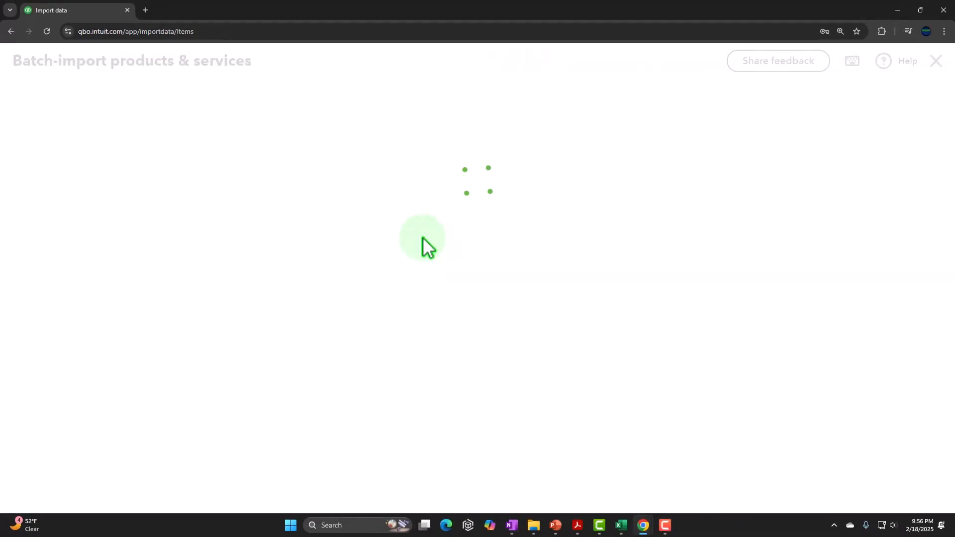
- Check the Service Items Worksheet in Excel, return to the batch import, and open the CSV import
{"action": "mouse_move", "coordinate": [627, 526]}
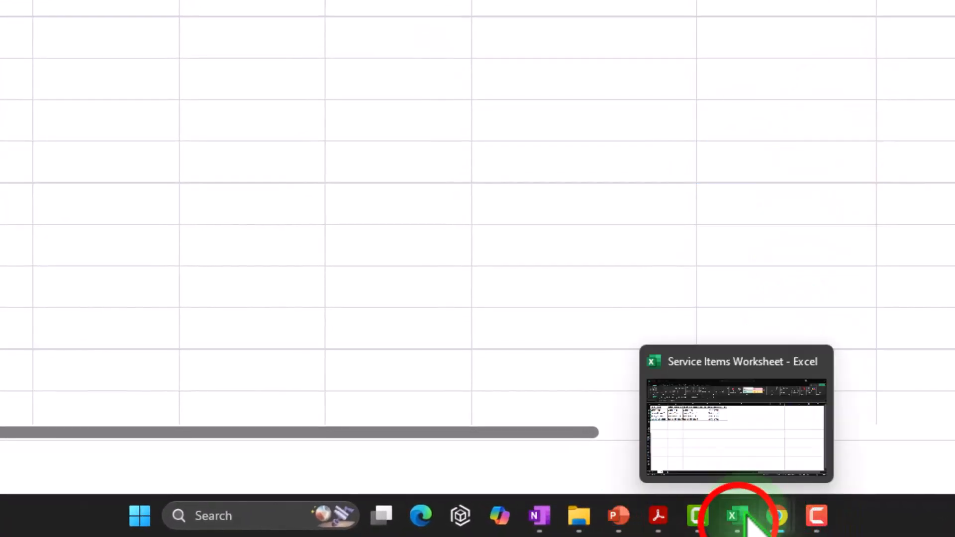
{"action": "left_click_drag", "start_coordinate": [747, 515], "coordinate": [823, 516]}
{"action": "left_click", "coordinate": [761, 520]}
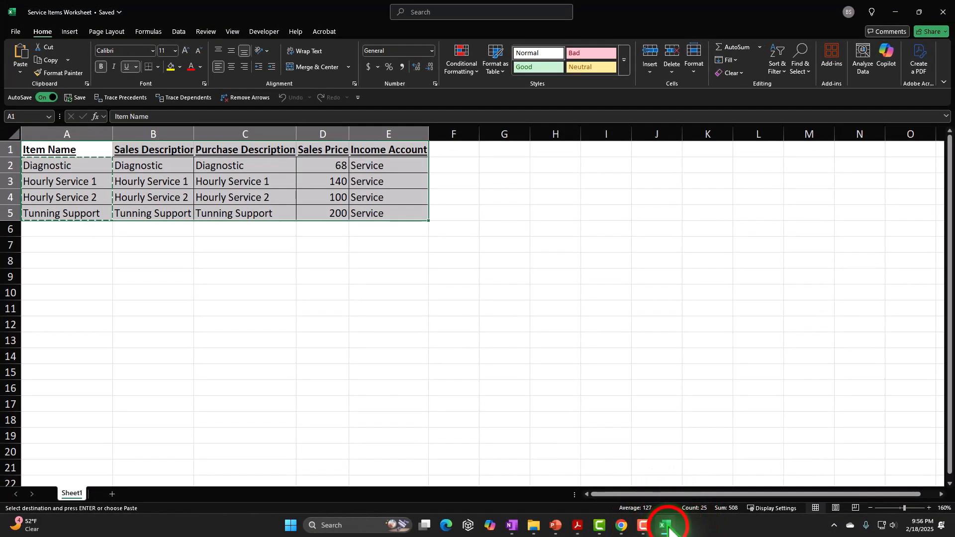
{"action": "left_click", "coordinate": [761, 520]}
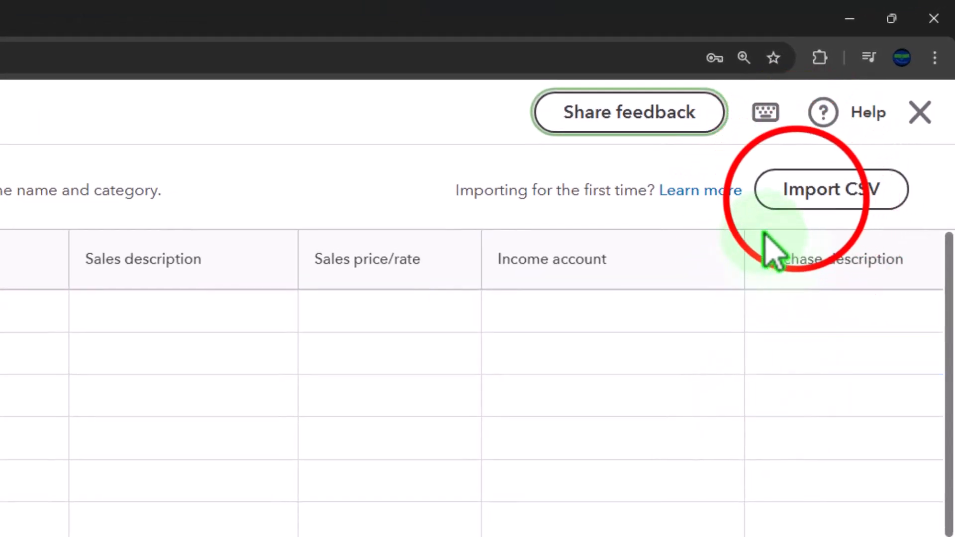
{"action": "left_click", "coordinate": [875, 122]}
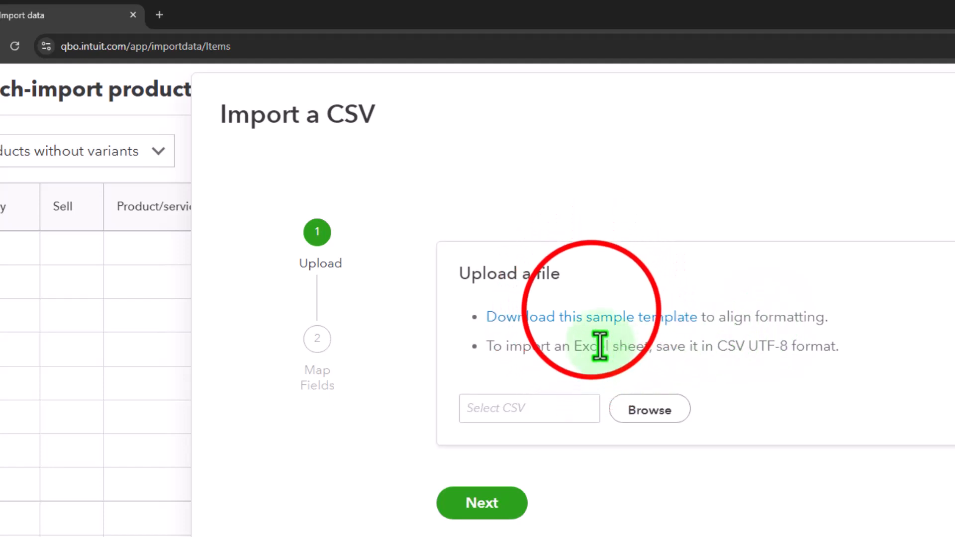
- Download the sample CSV template for products and services, open it in Excel and enlarge the sheet view
{"action": "left_click", "coordinate": [393, 234]}
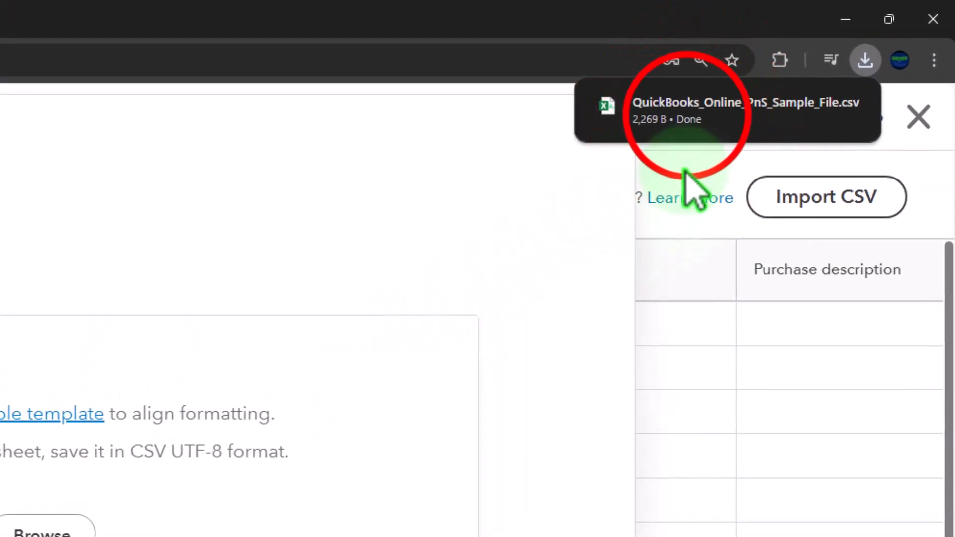
{"action": "left_click", "coordinate": [813, 56]}
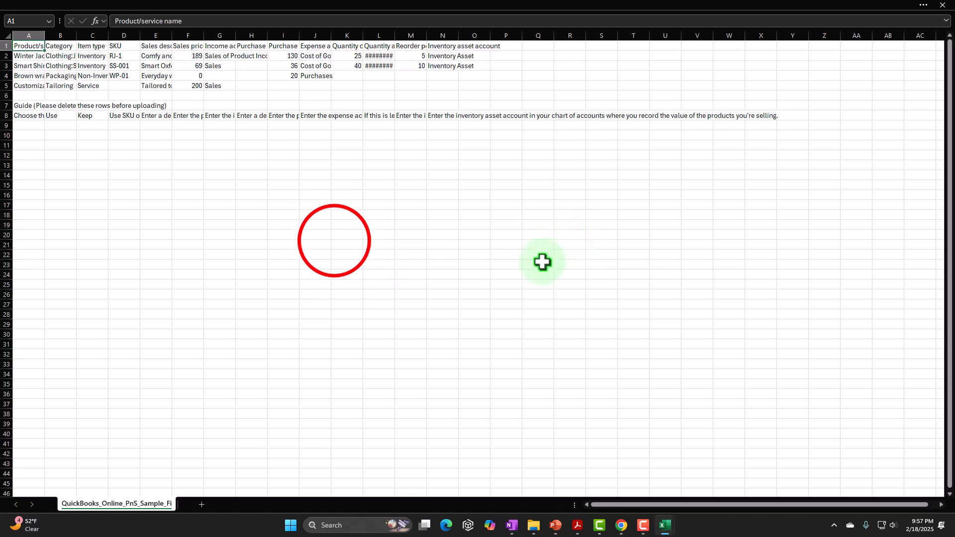
{"action": "left_click", "coordinate": [335, 241]}
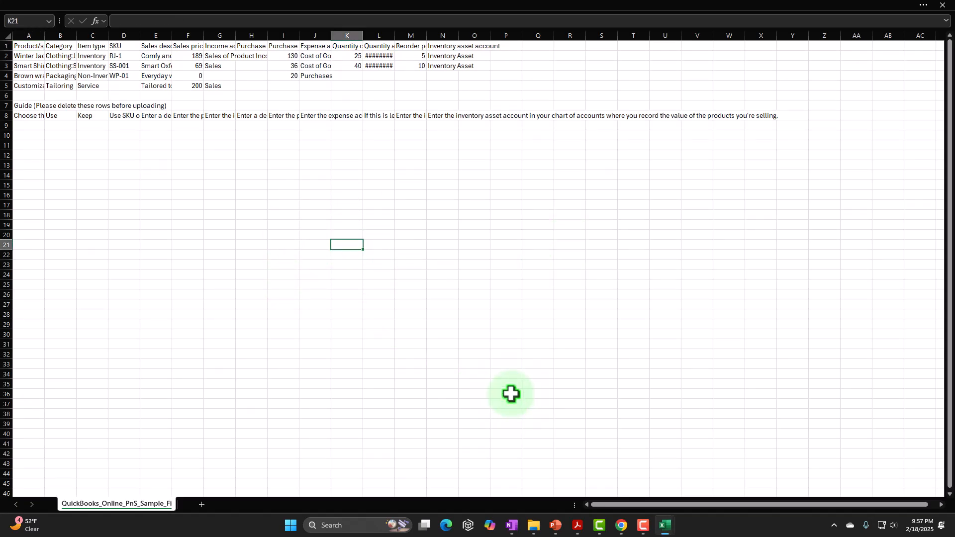
{"action": "left_click", "coordinate": [419, 258]}
{"action": "scroll", "coordinate": [369, 277], "scroll_direction": "up", "scroll_amount": 3, "text": "ctrl"}
{"action": "scroll", "coordinate": [313, 289], "scroll_direction": "up", "scroll_amount": 2, "text": "ctrl"}
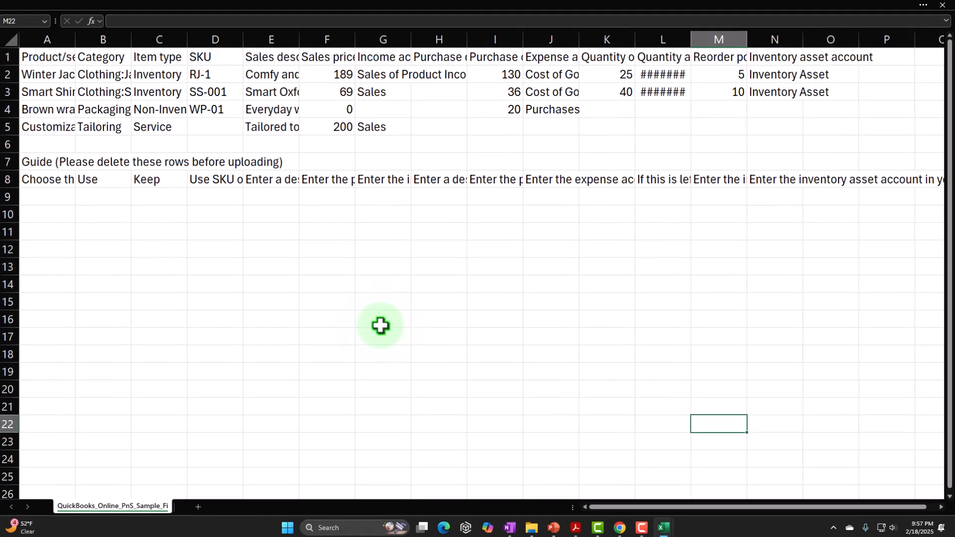
- Switch the ribbon display from full-screen mode to always showing the ribbon
{"action": "left_click", "coordinate": [913, 15]}
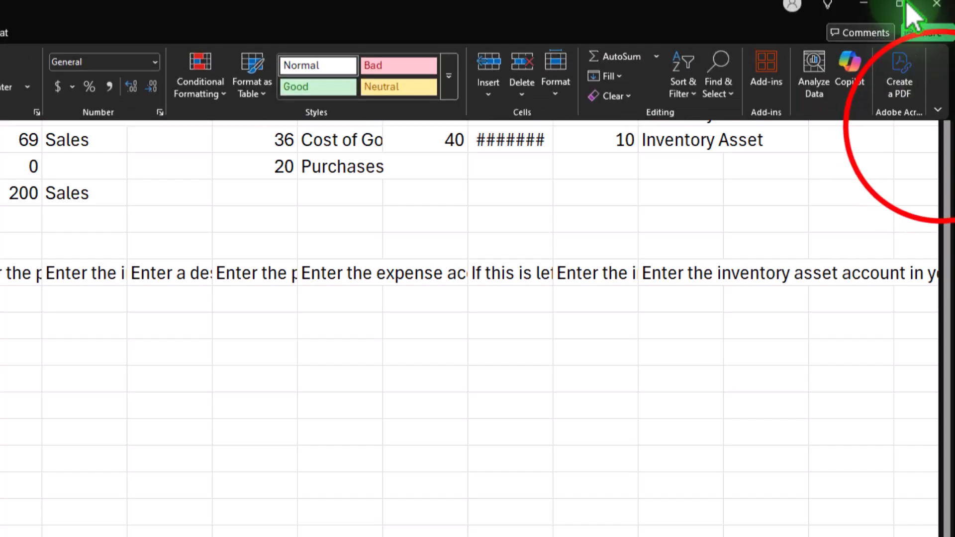
{"action": "left_click", "coordinate": [940, 123]}
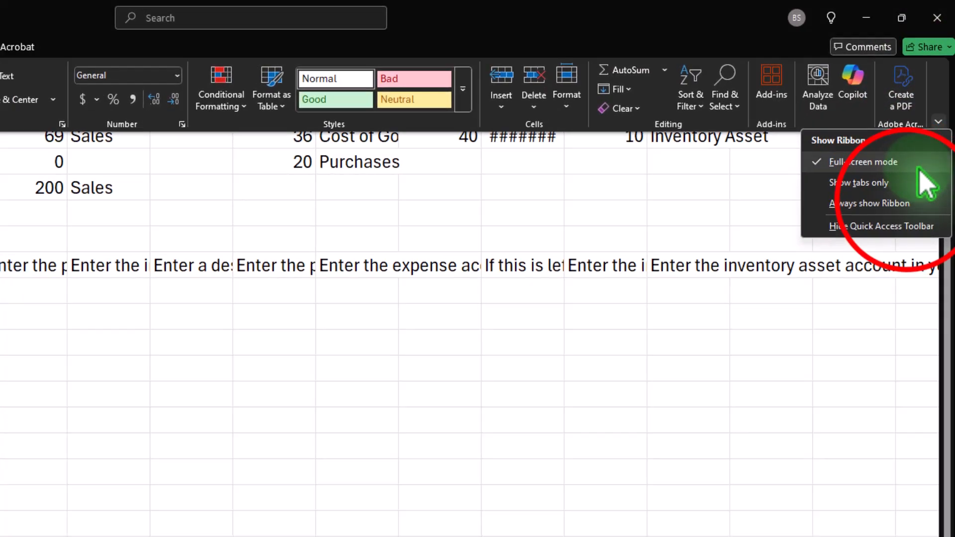
{"action": "left_click", "coordinate": [906, 203]}
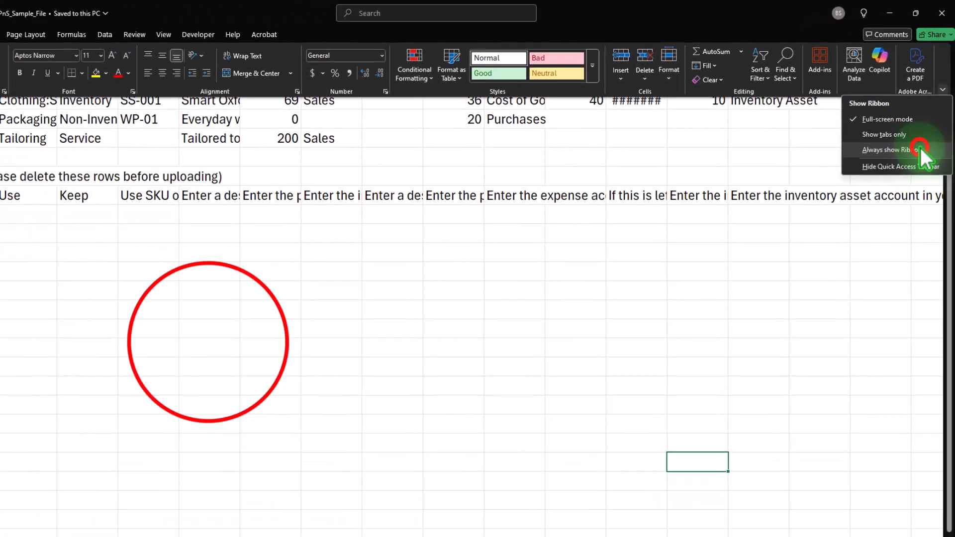
{"action": "left_click", "coordinate": [435, 497]}
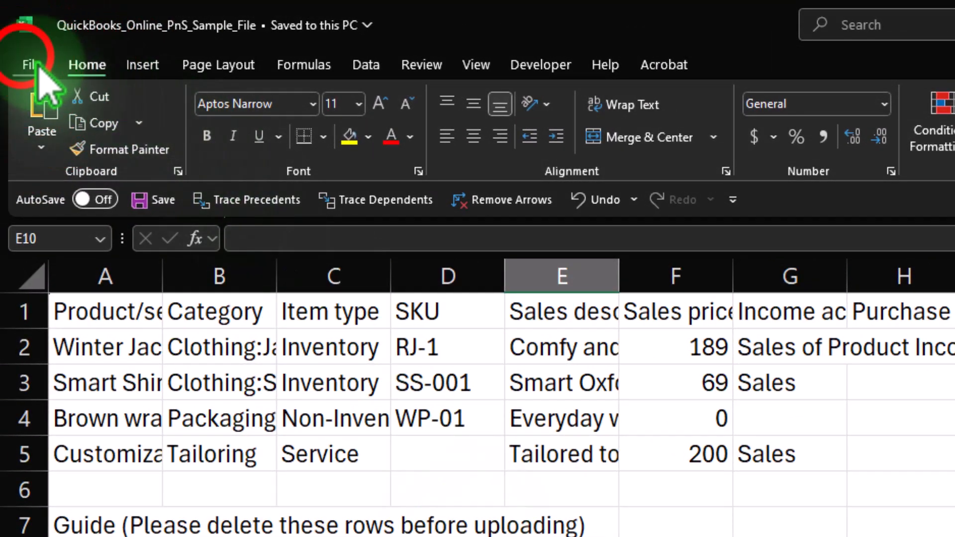
- Start saving the sample file under a new location and copy the path of the 2 Set Up New Company File folder
{"action": "left_click", "coordinate": [29, 64]}
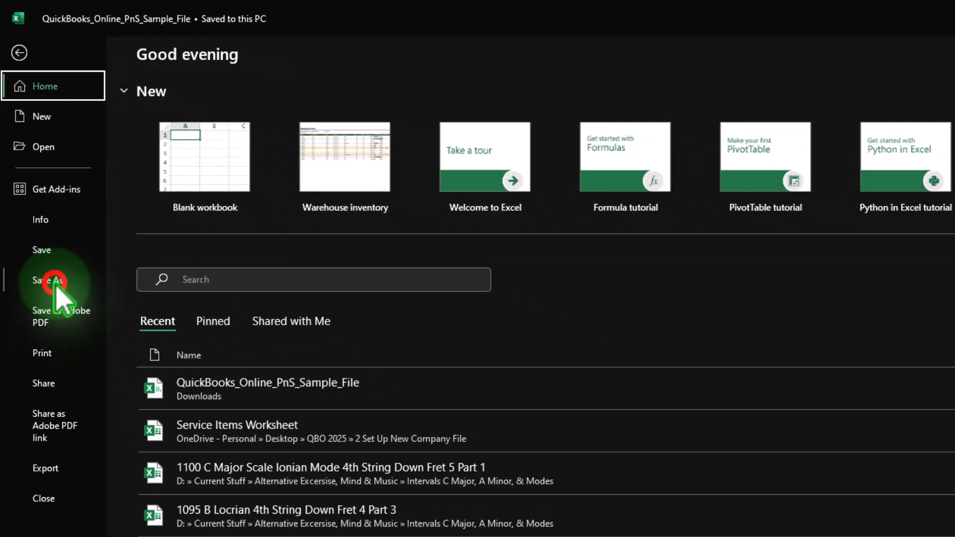
{"action": "left_click", "coordinate": [65, 378]}
{"action": "left_click", "coordinate": [218, 400]}
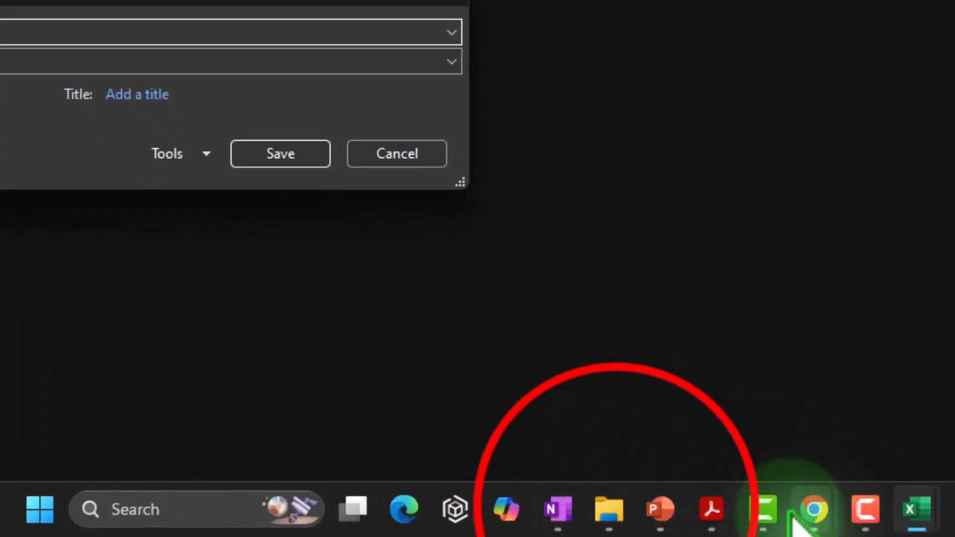
{"action": "left_click", "coordinate": [562, 519]}
{"action": "mouse_move", "coordinate": [621, 480]}
{"action": "left_click", "coordinate": [592, 480]}
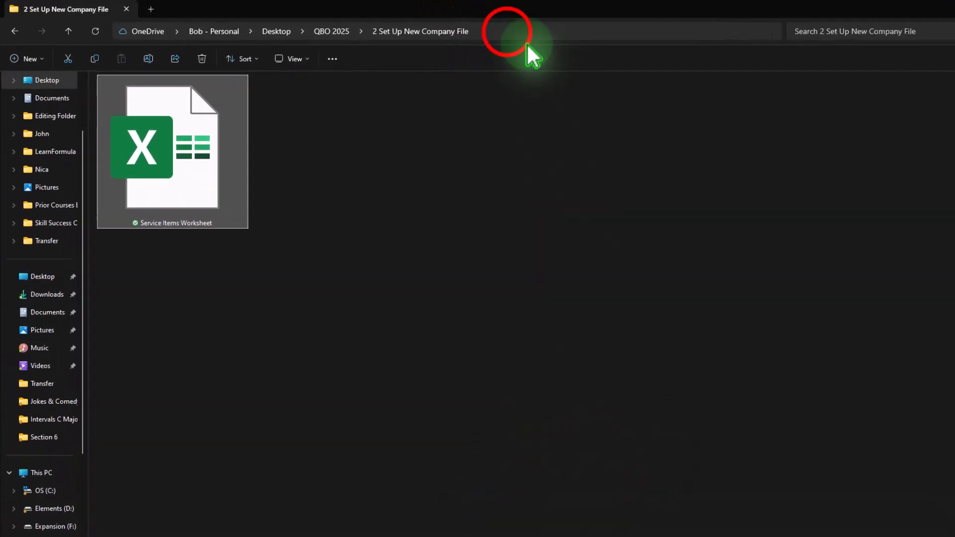
{"action": "left_click", "coordinate": [505, 28]}
{"action": "key", "text": "ctrl+c"}
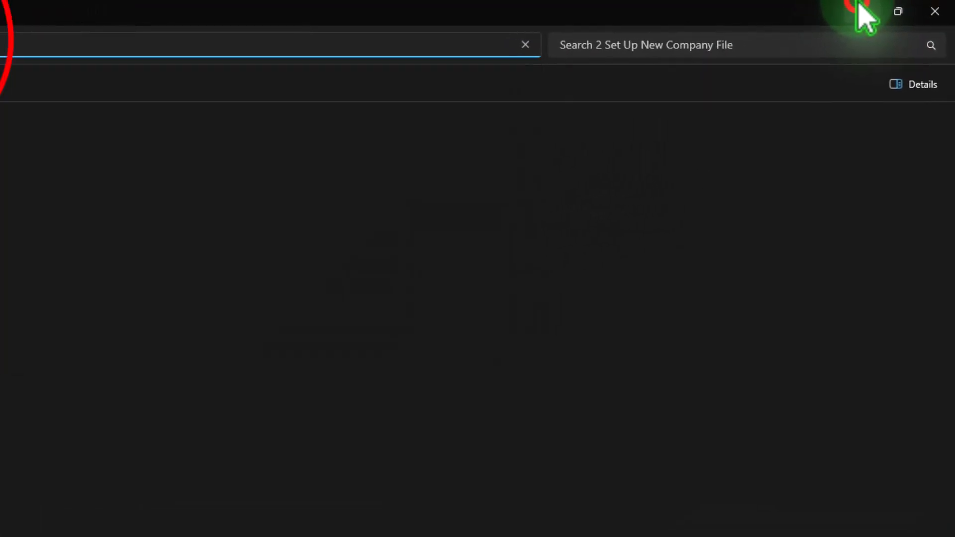
{"action": "left_click", "coordinate": [896, 6]}
- Save QuickBooks_Online_PnS_Sample_File in the 2 Set Up New Company File folder as an Excel Workbook
{"action": "left_click", "coordinate": [295, 27]}
{"action": "key", "text": "ctrl+v"}
{"action": "key", "text": "Return"}
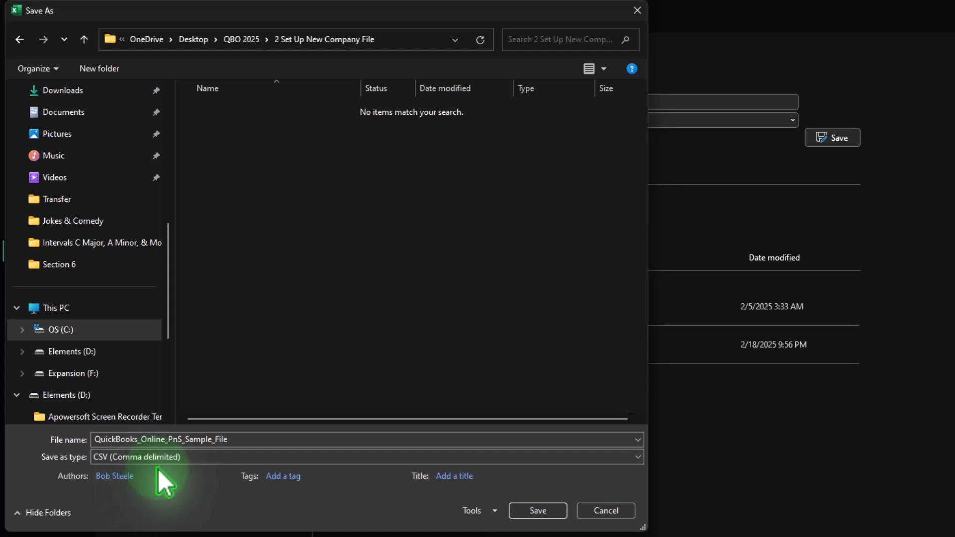
{"action": "left_click", "coordinate": [160, 456]}
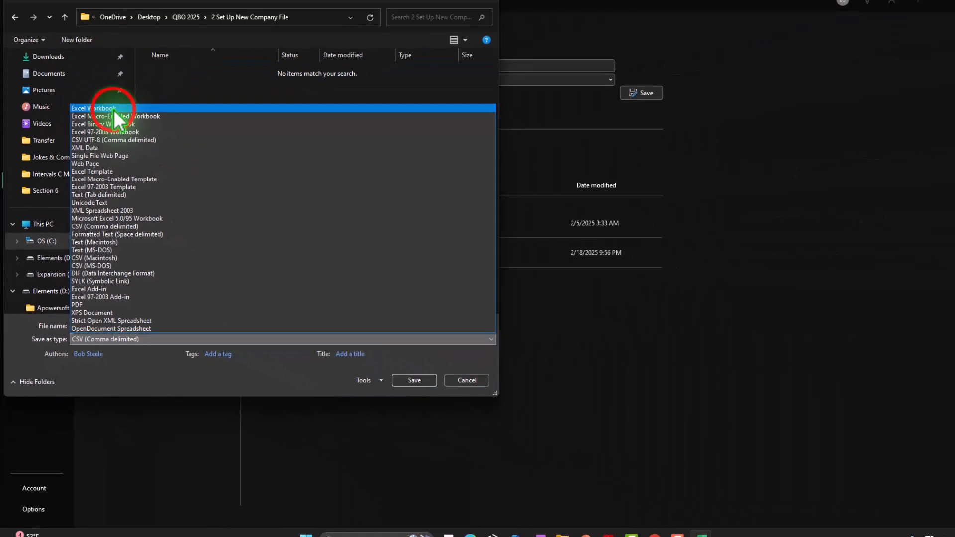
{"action": "left_click", "coordinate": [114, 109]}
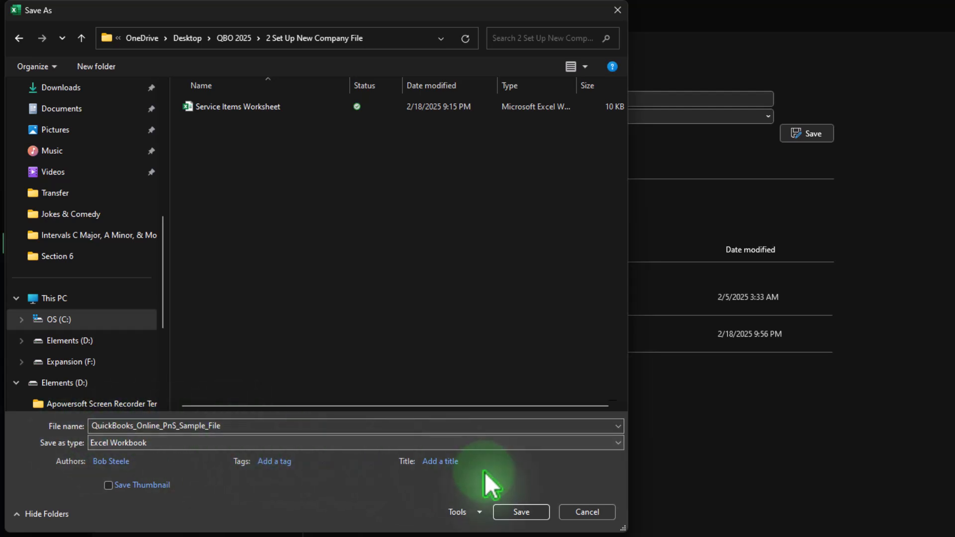
{"action": "left_click", "coordinate": [564, 508]}
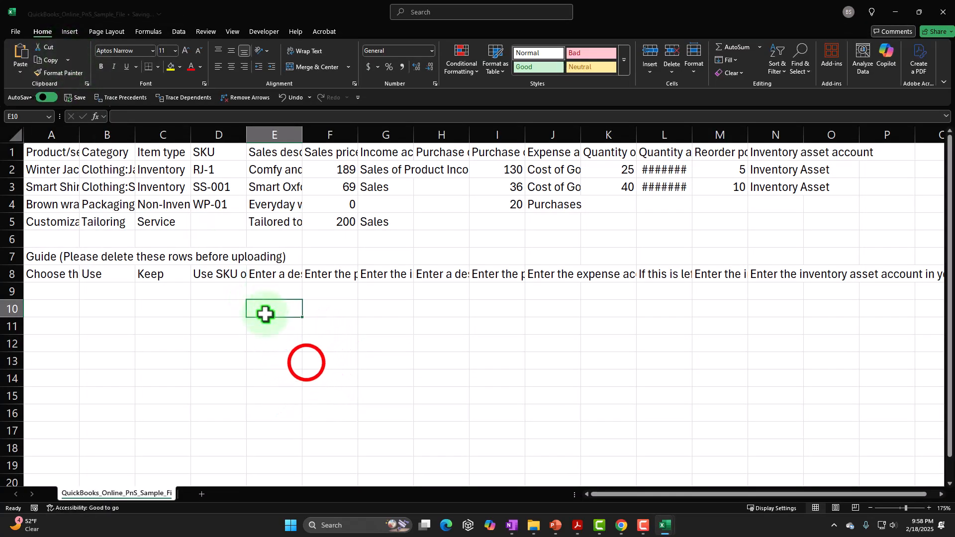
- Compare the sample file's header row with the columns in the Service Items Worksheet, and return to the sample file
{"action": "left_click", "coordinate": [311, 362]}
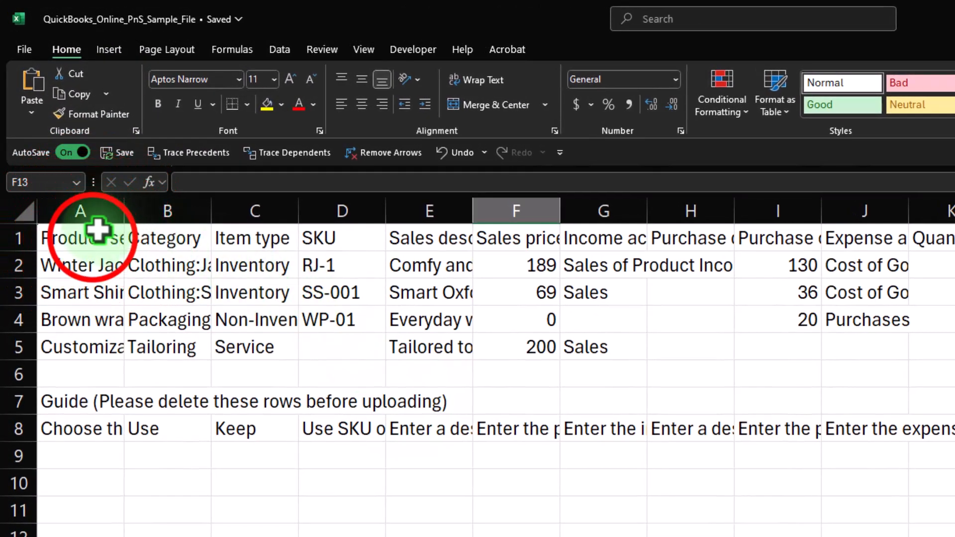
{"action": "left_click_drag", "start_coordinate": [58, 171], "coordinate": [811, 187]}
{"action": "left_click_drag", "start_coordinate": [718, 166], "coordinate": [852, 145]}
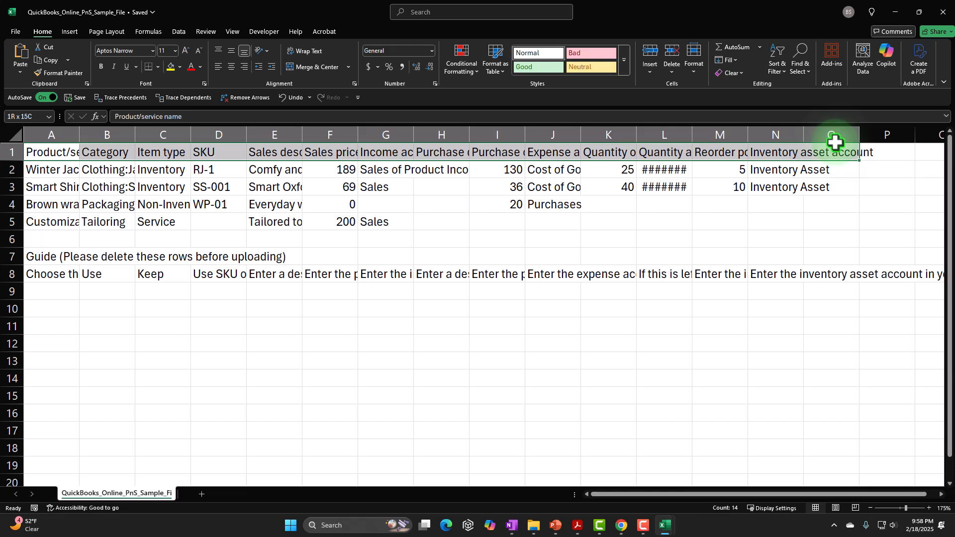
{"action": "left_click", "coordinate": [274, 363]}
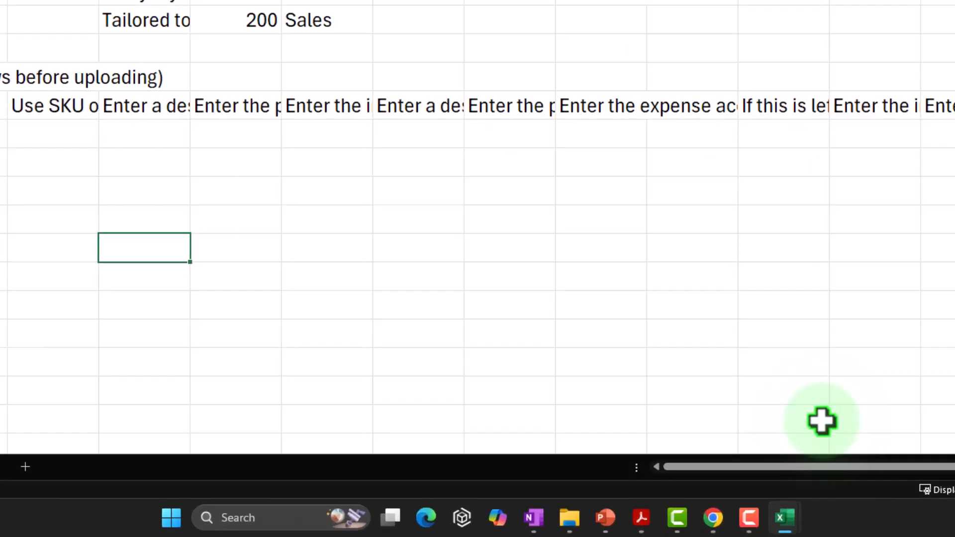
{"action": "mouse_move", "coordinate": [661, 525]}
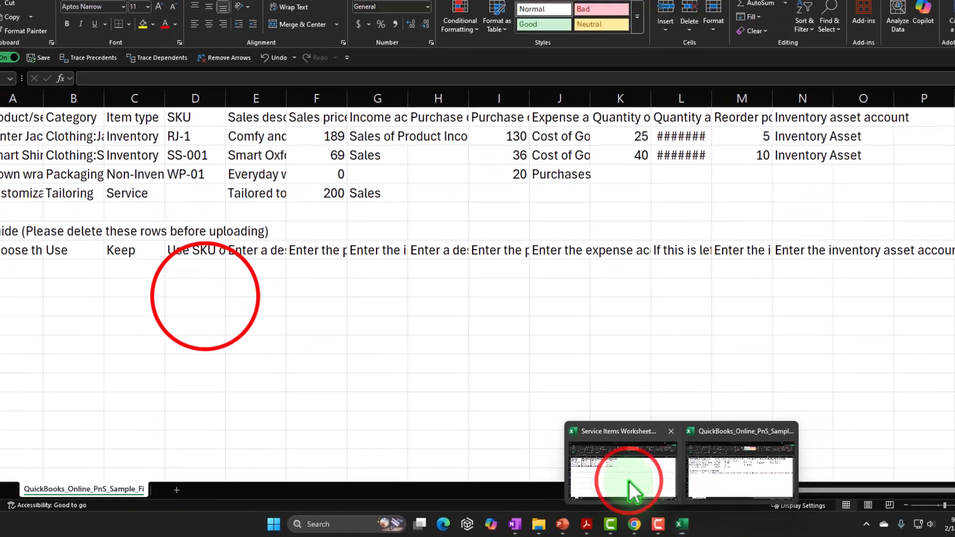
{"action": "left_click", "coordinate": [738, 426]}
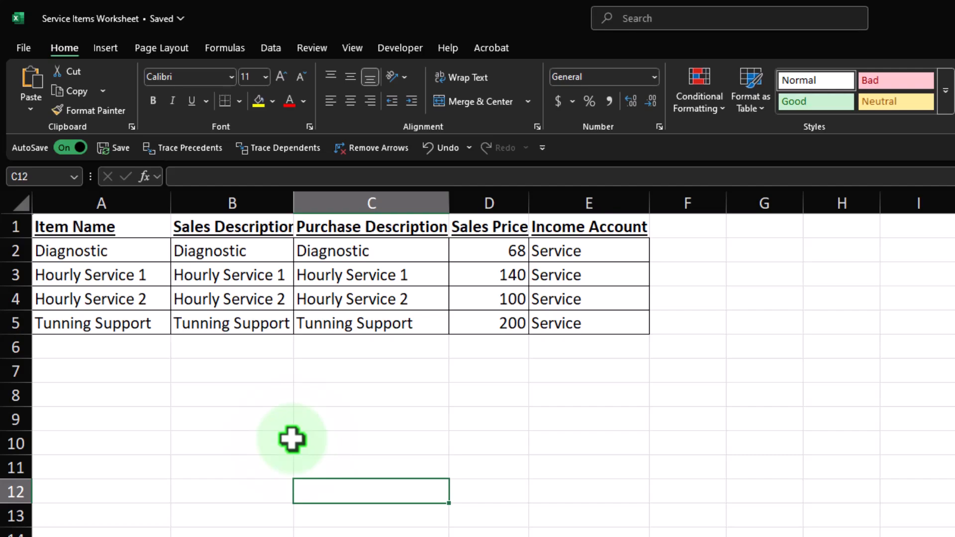
{"action": "mouse_move", "coordinate": [134, 251]}
{"action": "left_mouse_down"}
{"action": "mouse_move", "coordinate": [132, 269]}
{"action": "mouse_move", "coordinate": [172, 292]}
{"action": "left_mouse_up"}
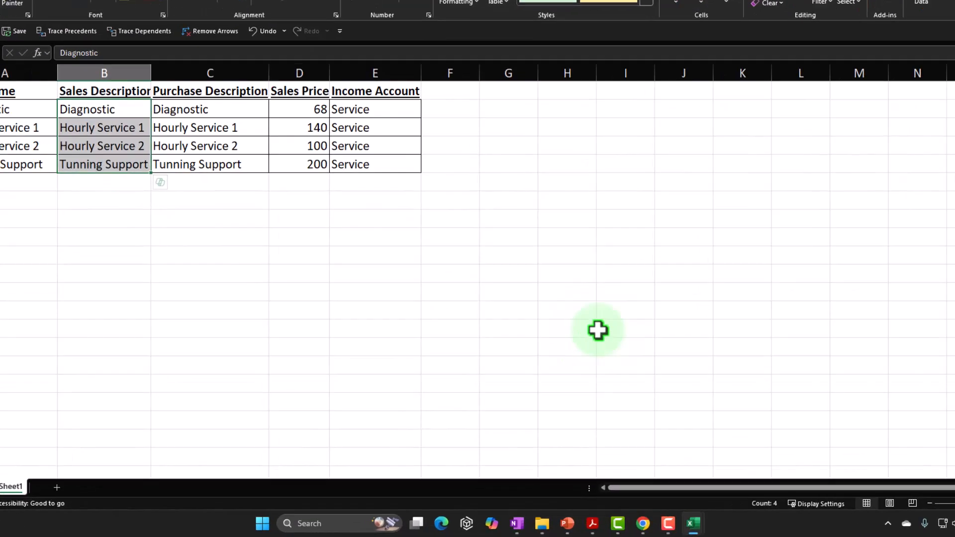
{"action": "mouse_move", "coordinate": [665, 525]}
{"action": "left_click", "coordinate": [703, 486]}
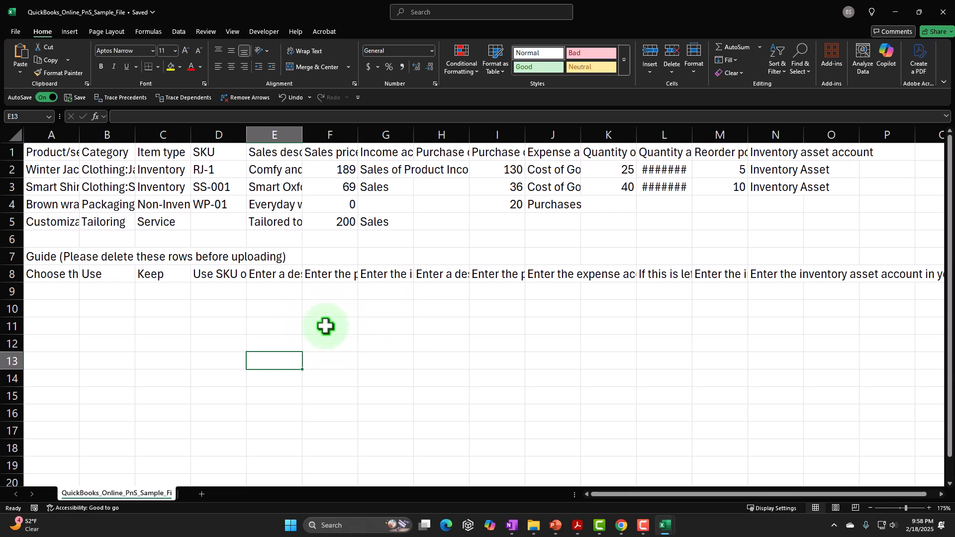
- Delete guide rows 7 and 8 from the sample sheet
{"action": "left_click", "coordinate": [252, 338]}
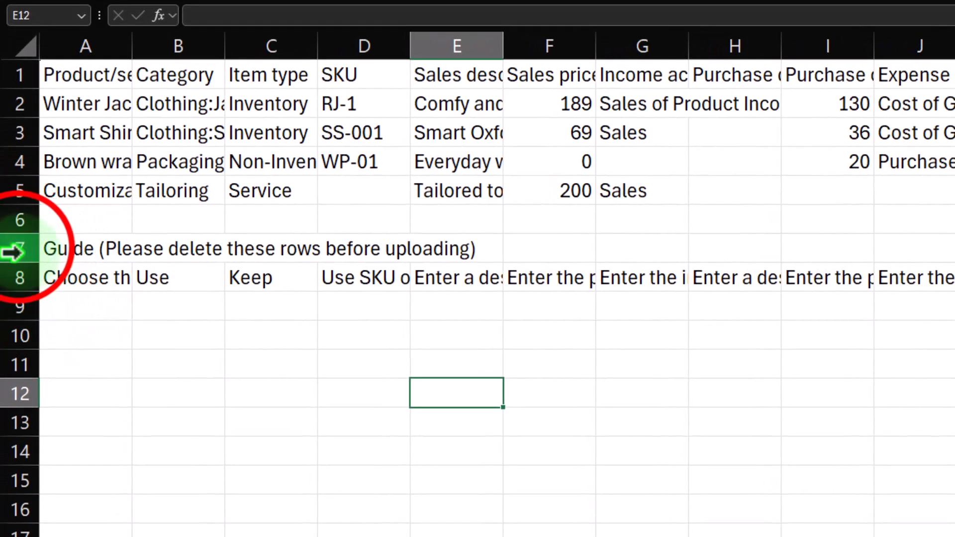
{"action": "left_click_drag", "start_coordinate": [11, 253], "coordinate": [11, 279]}
{"action": "right_click", "coordinate": [179, 282]}
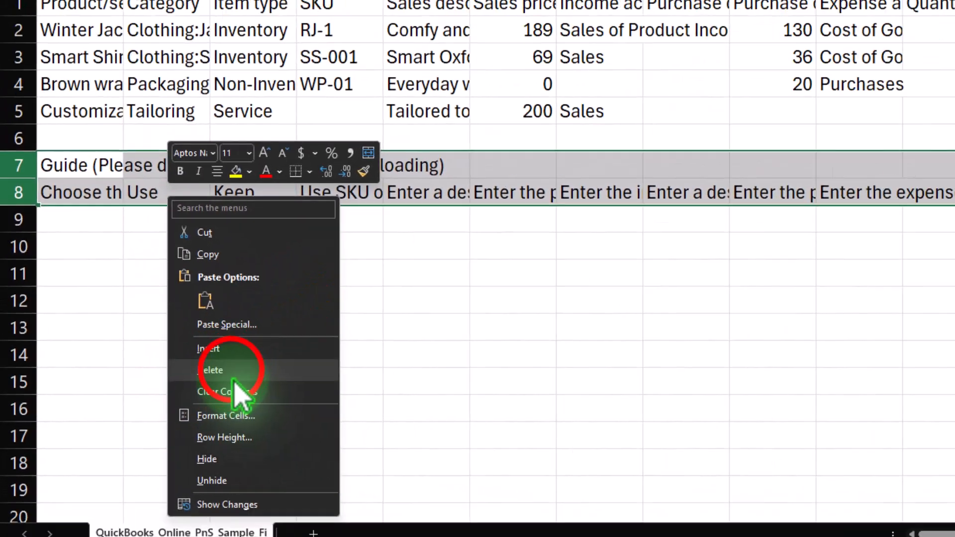
{"action": "left_click", "coordinate": [368, 380]}
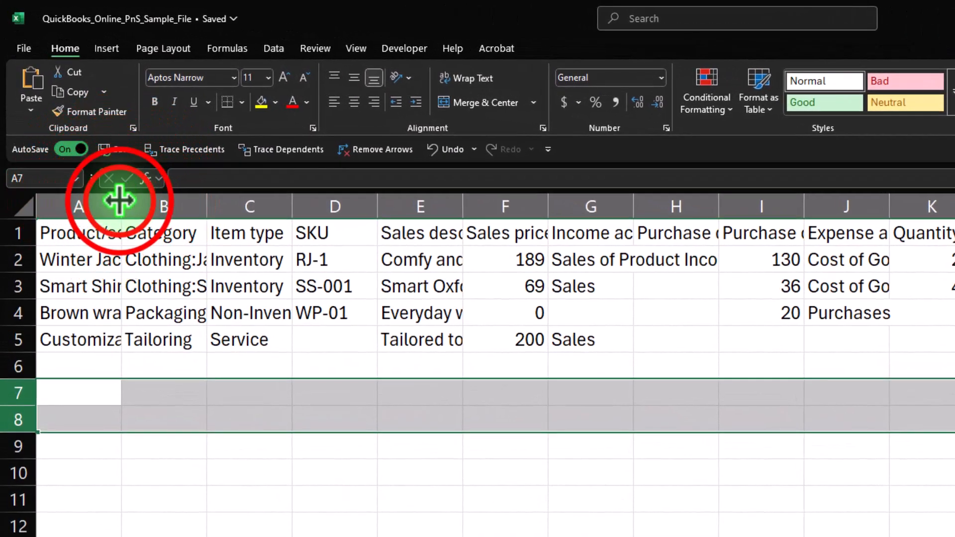
- Autofit the widths of the Product/service name, Category and Item type columns
{"action": "double_click", "coordinate": [120, 201]}
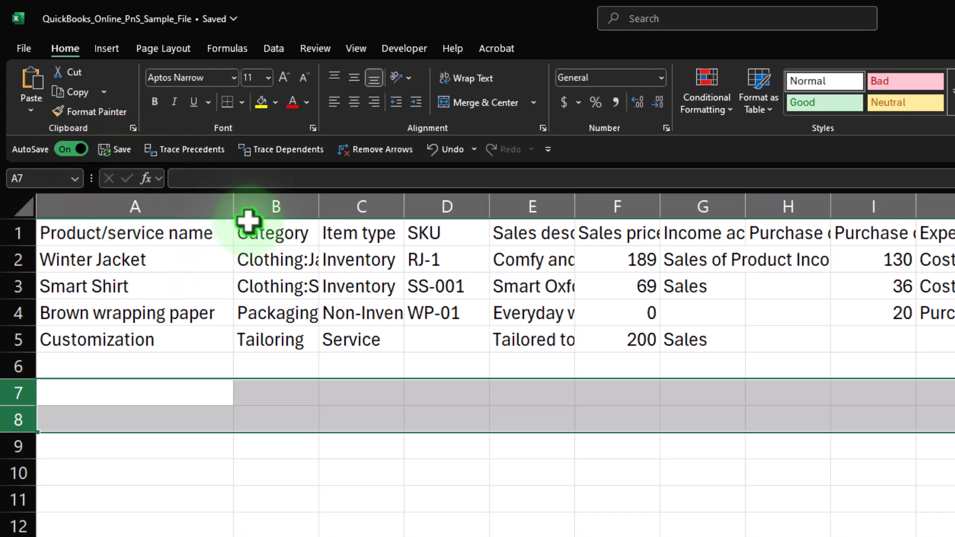
{"action": "double_click", "coordinate": [318, 206]}
{"action": "double_click", "coordinate": [462, 206]}
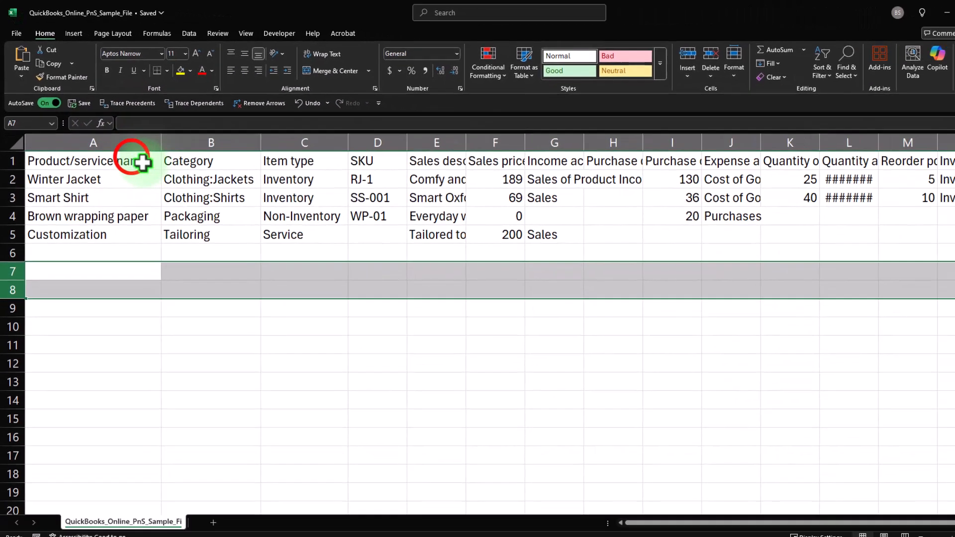
- Make the header row bold from Product/service name to Inventory asset account
{"action": "left_click_drag", "start_coordinate": [198, 233], "coordinate": [954, 248]}
{"action": "left_click_drag", "start_coordinate": [843, 163], "coordinate": [740, 154]}
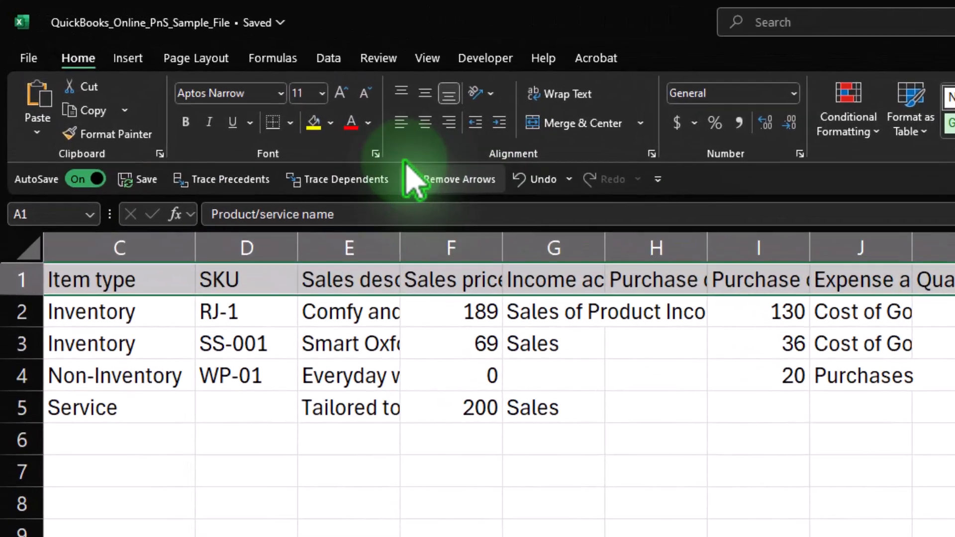
{"action": "left_click", "coordinate": [185, 122]}
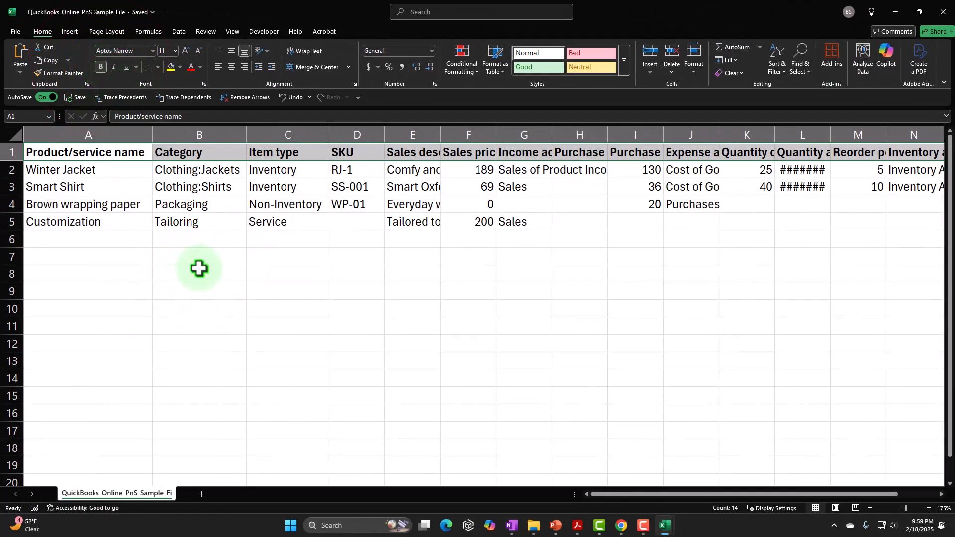
{"action": "left_click", "coordinate": [199, 268]}
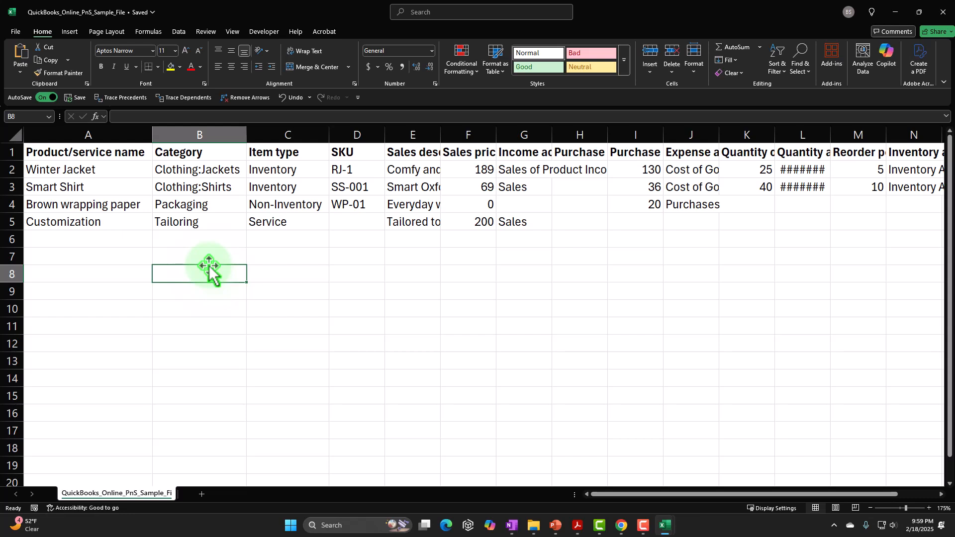
- Review the first sample product's entries and the item types listed in the Item type column
{"action": "left_click", "coordinate": [86, 166]}
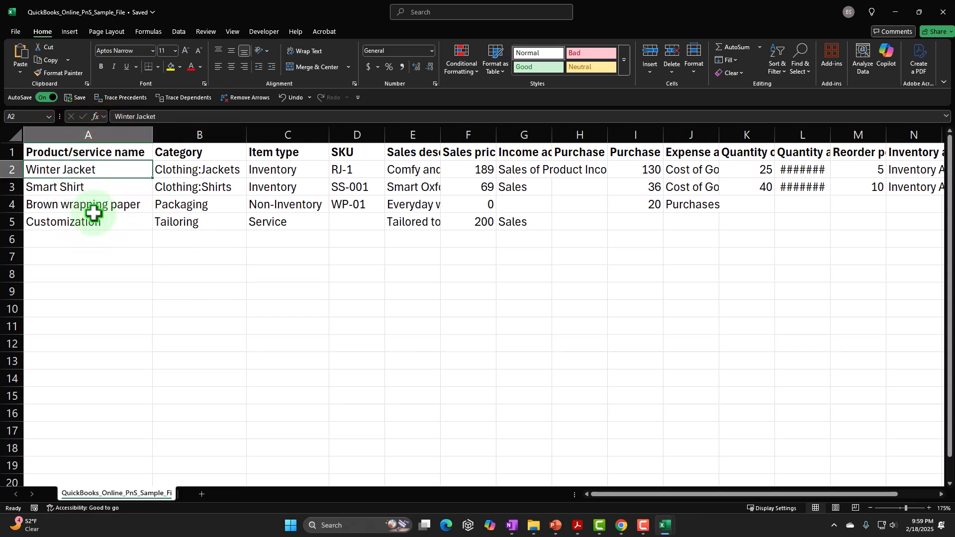
{"action": "key", "text": "Tab"}
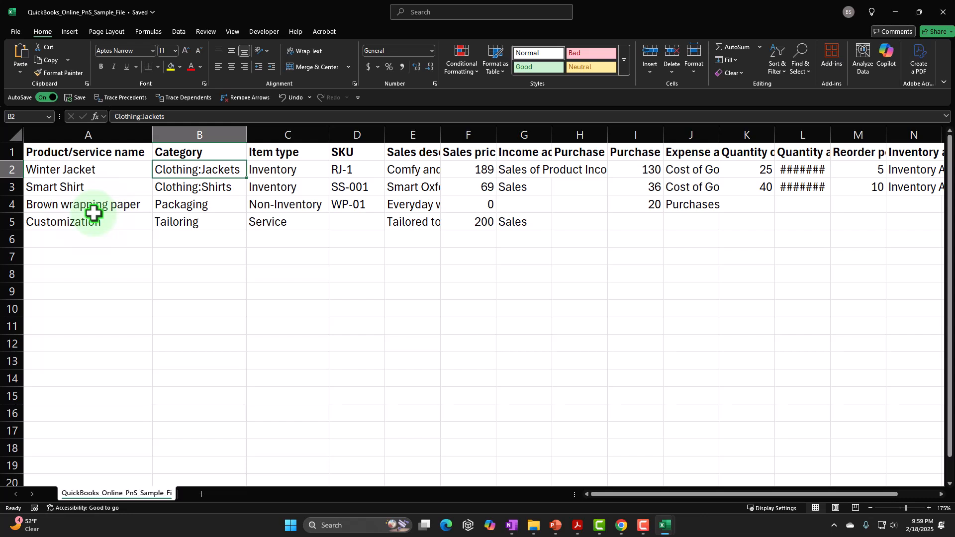
{"action": "key", "text": "Tab"}
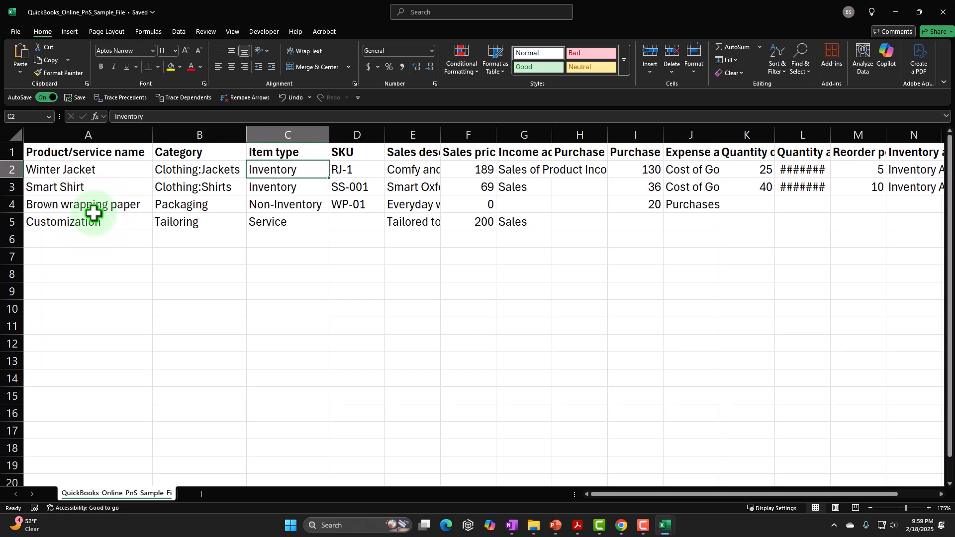
{"action": "key", "text": "Down"}
{"action": "key", "text": "Down"}
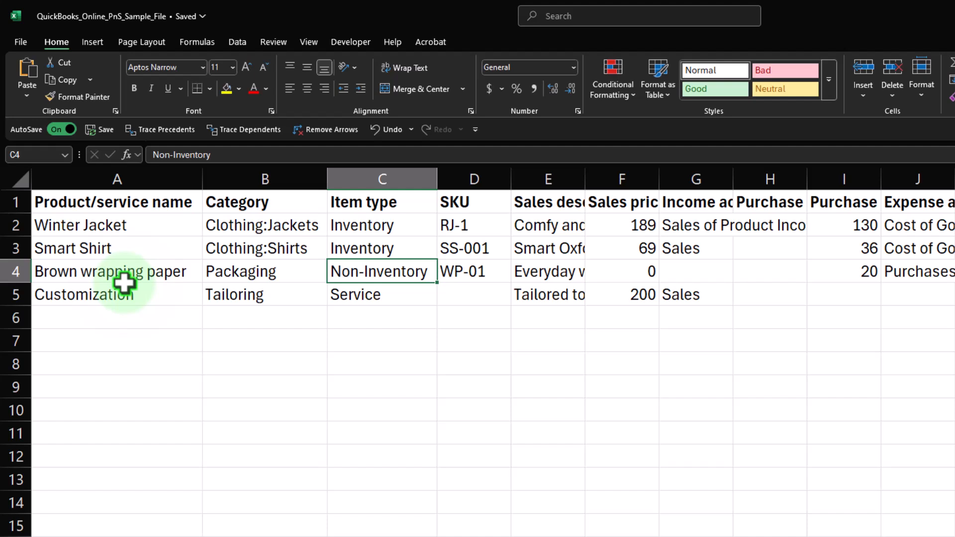
{"action": "key", "text": "Up"}
{"action": "key", "text": "Up"}
{"action": "key", "text": "Down"}
{"action": "key", "text": "Down"}
- Copy the Service item type from C5 into C2:C4
{"action": "key", "text": "Down"}
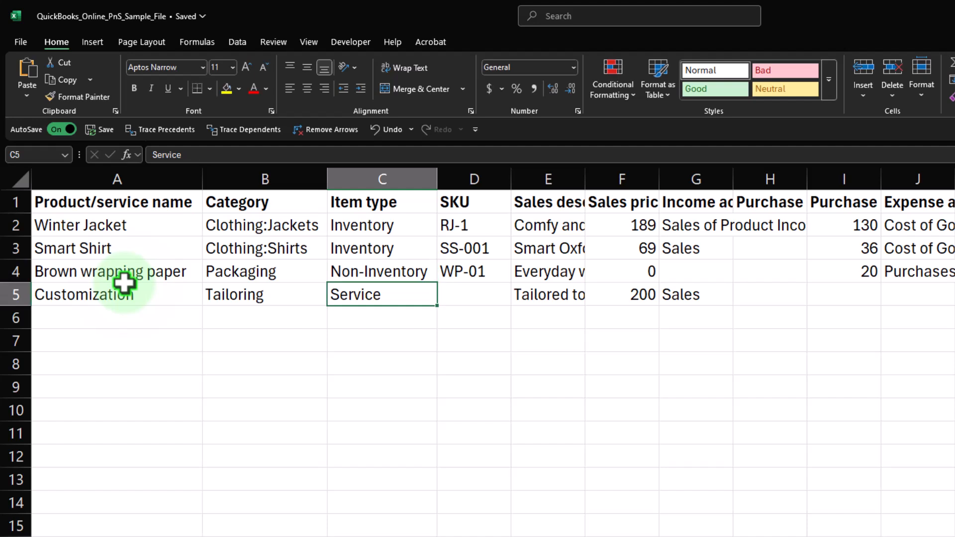
{"action": "left_click_drag", "start_coordinate": [387, 230], "coordinate": [383, 273]}
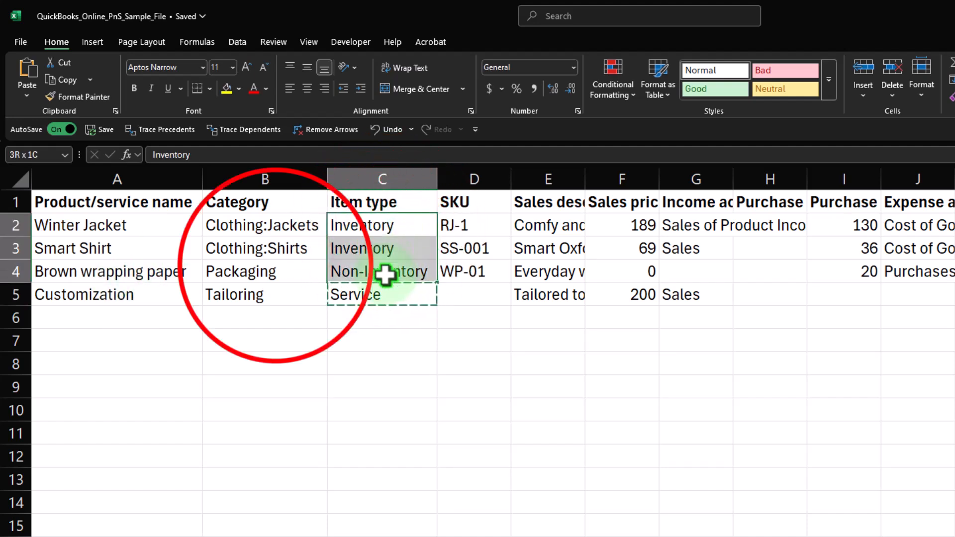
{"action": "type", "text": "Service Service Service"}
- Clear the sample product names, categories and SKUs in rows 2 to 5
{"action": "left_click", "coordinate": [256, 268]}
{"action": "left_click_drag", "start_coordinate": [143, 224], "coordinate": [249, 304]}
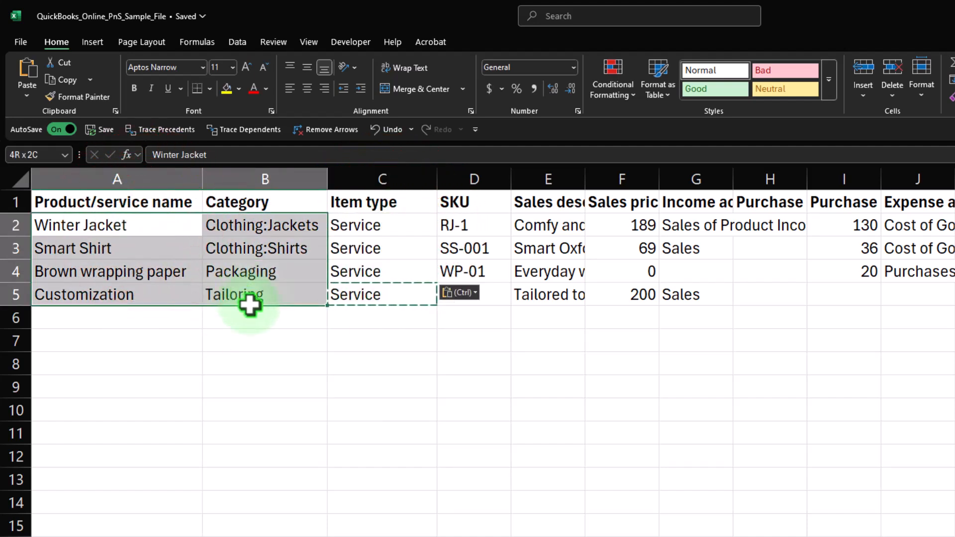
{"action": "key", "text": "Delete"}
{"action": "left_click_drag", "start_coordinate": [463, 223], "coordinate": [473, 298]}
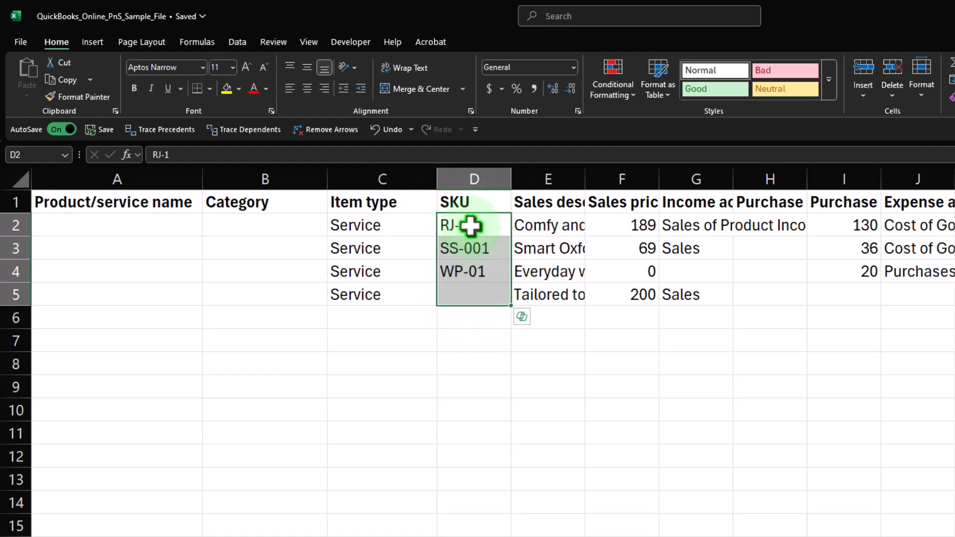
- Autofit the Sales description column and clear the sample sales descriptions and sales prices in rows 2 to 5
{"action": "double_click", "coordinate": [585, 177]}
{"action": "left_click", "coordinate": [631, 273]}
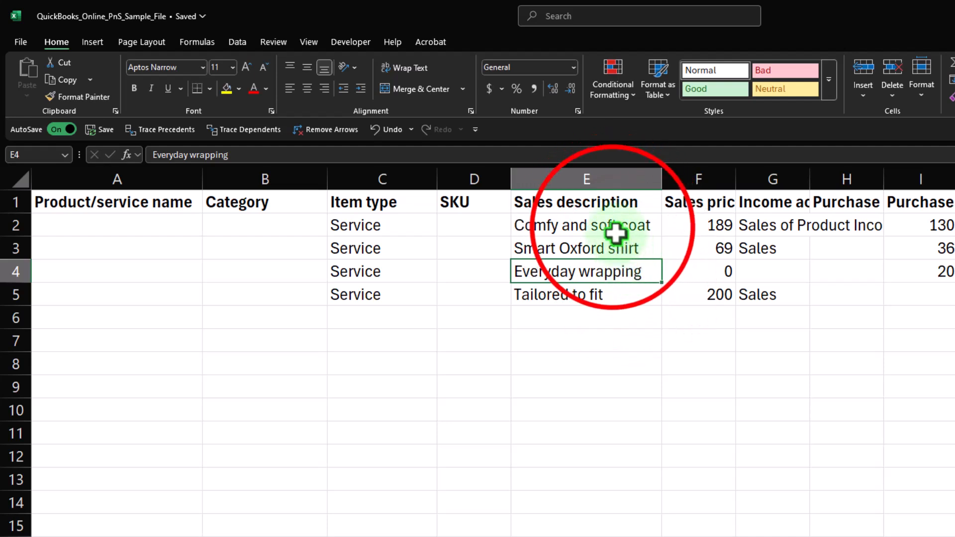
{"action": "left_click_drag", "start_coordinate": [613, 227], "coordinate": [609, 295]}
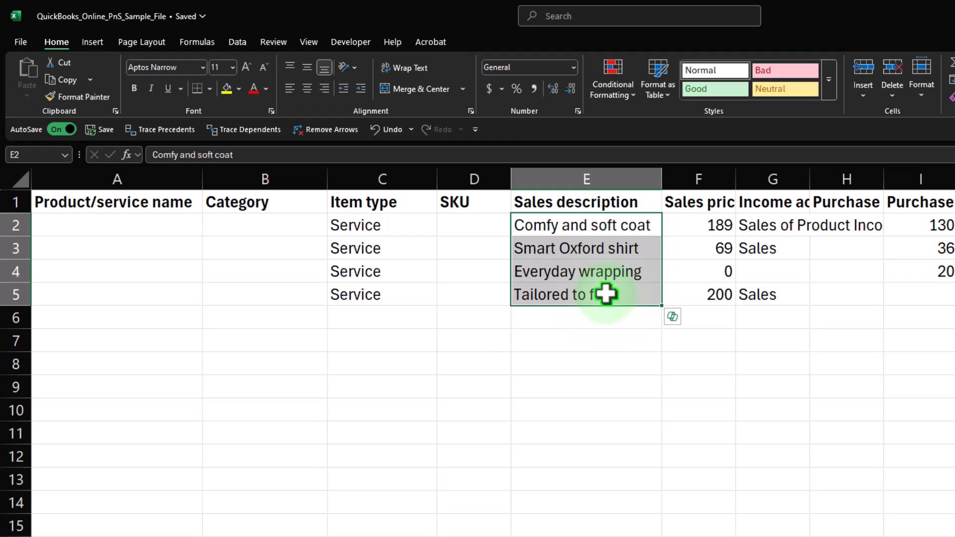
{"action": "key", "text": "Delete"}
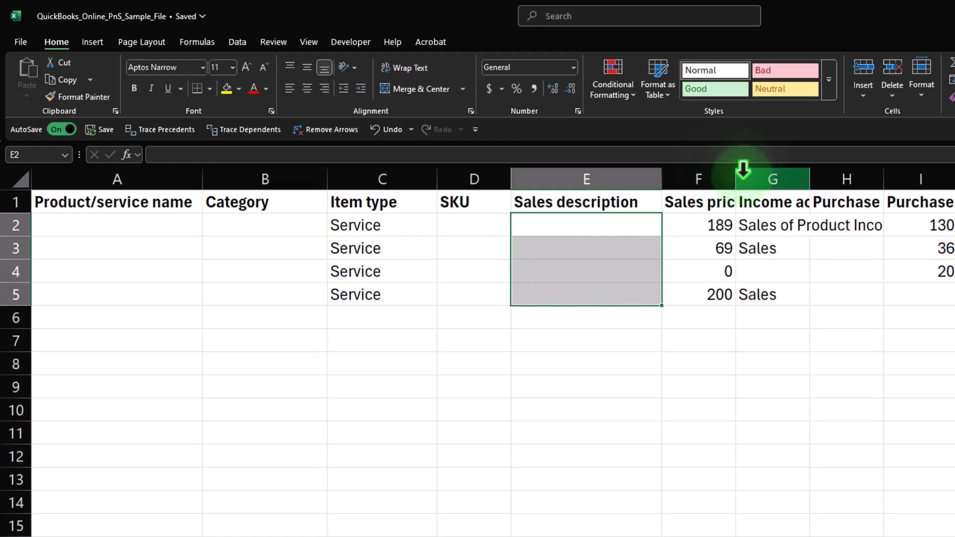
{"action": "left_click_drag", "start_coordinate": [720, 227], "coordinate": [718, 298]}
{"action": "key", "text": "Delete"}
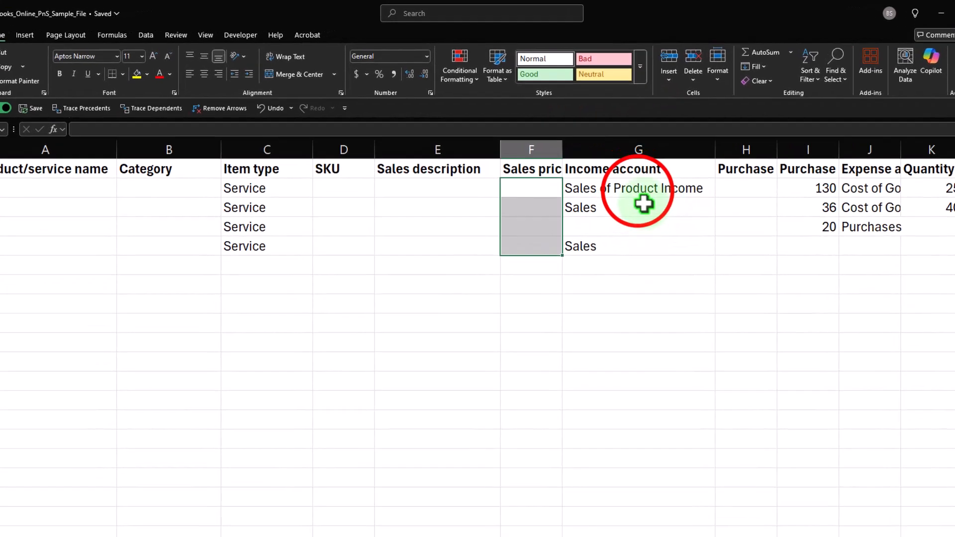
- Set the Income account in G2 to Service and replace the entries in G3:G5 with copies of it
{"action": "left_click", "coordinate": [620, 169]}
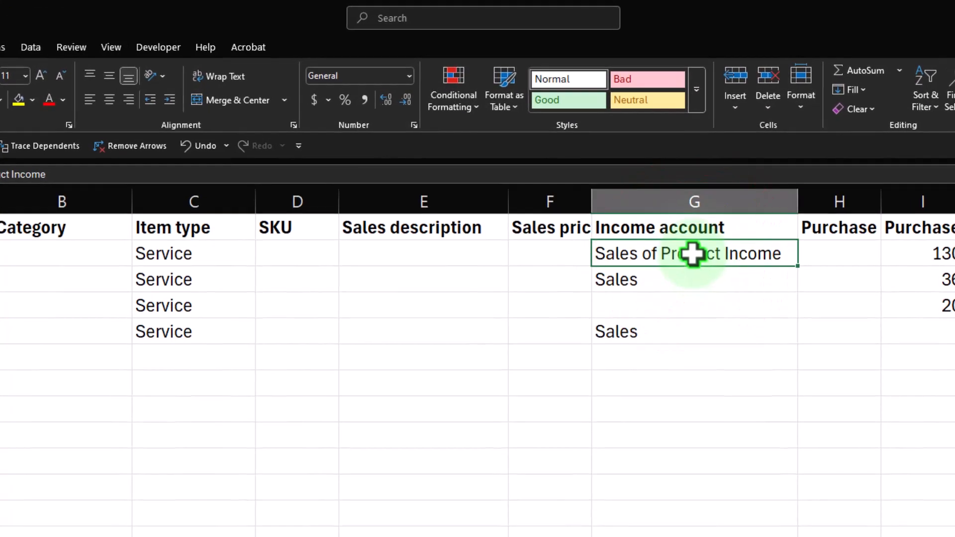
{"action": "type", "text": "Ser"}
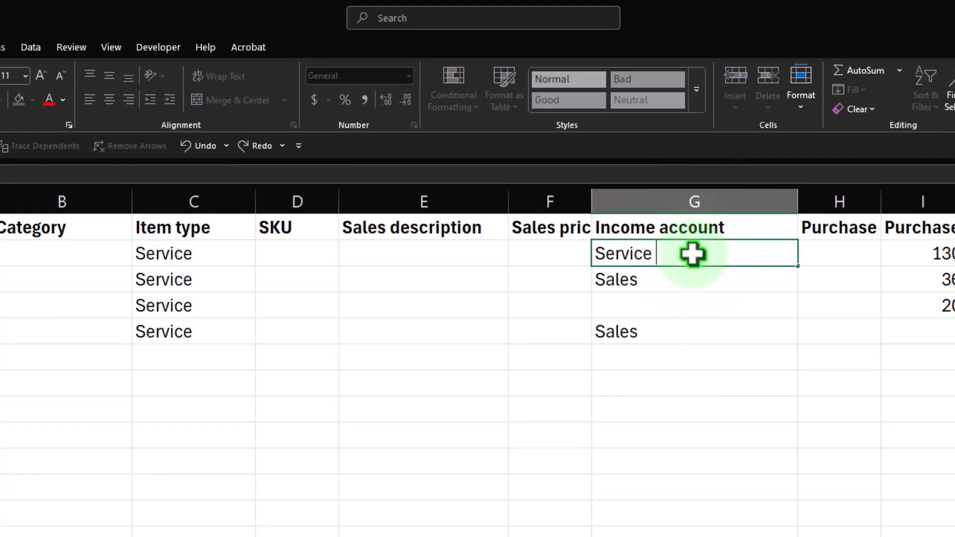
{"action": "type", "text": "vice"}
{"action": "left_click_drag", "start_coordinate": [701, 284], "coordinate": [702, 339]}
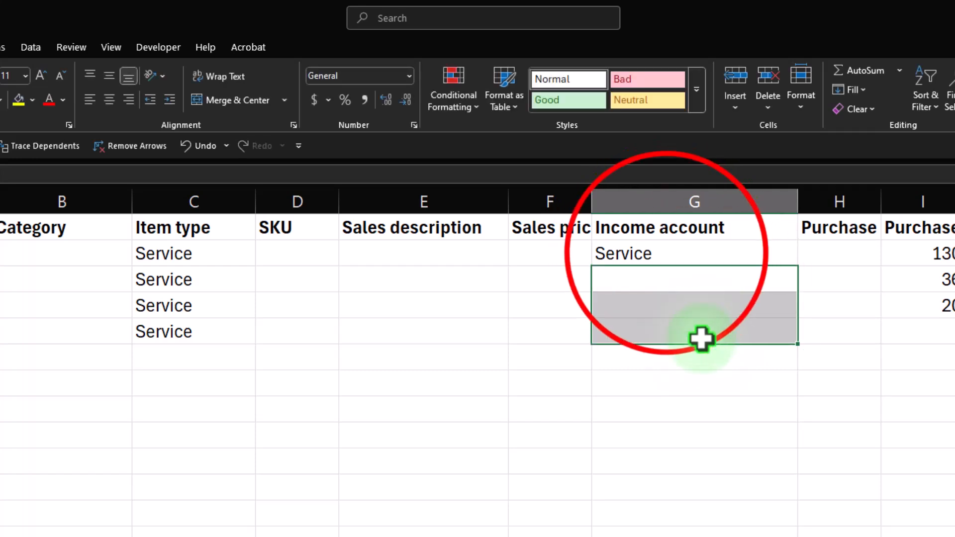
{"action": "left_click", "coordinate": [667, 253]}
{"action": "key", "text": "ctrl+c"}
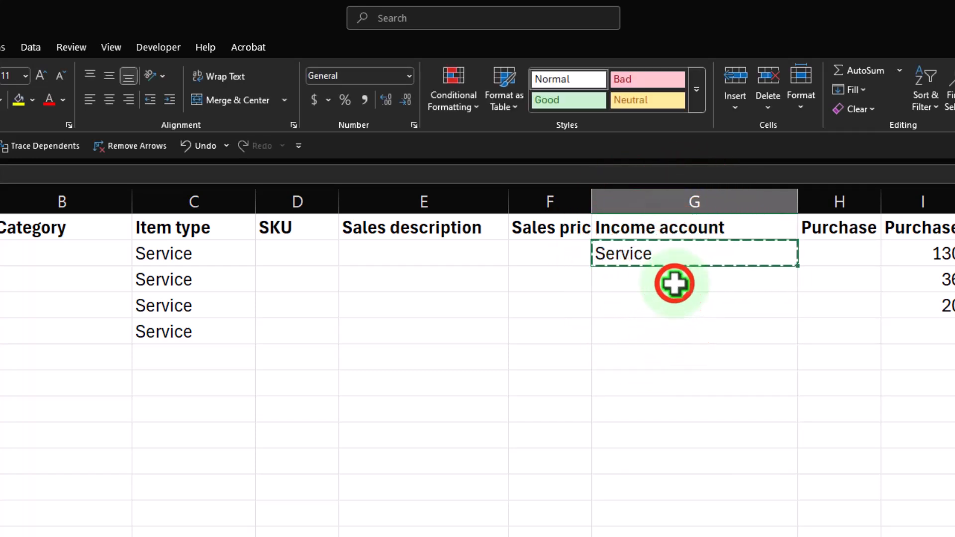
{"action": "left_click_drag", "start_coordinate": [673, 281], "coordinate": [671, 339]}
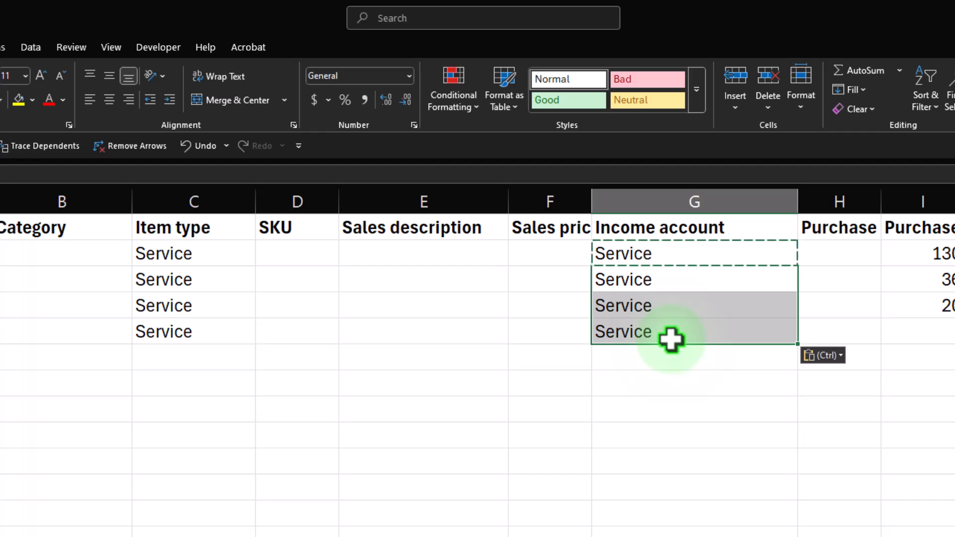
{"action": "left_click", "coordinate": [672, 340]}
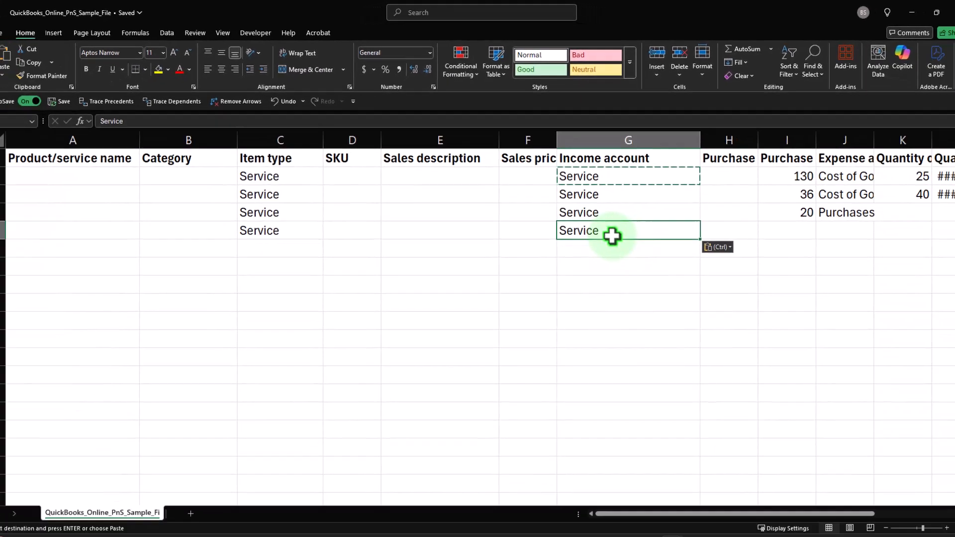
- Autofit the Purchase cost column and clear its sample values in rows 2 to 4
{"action": "key", "text": "Right"}
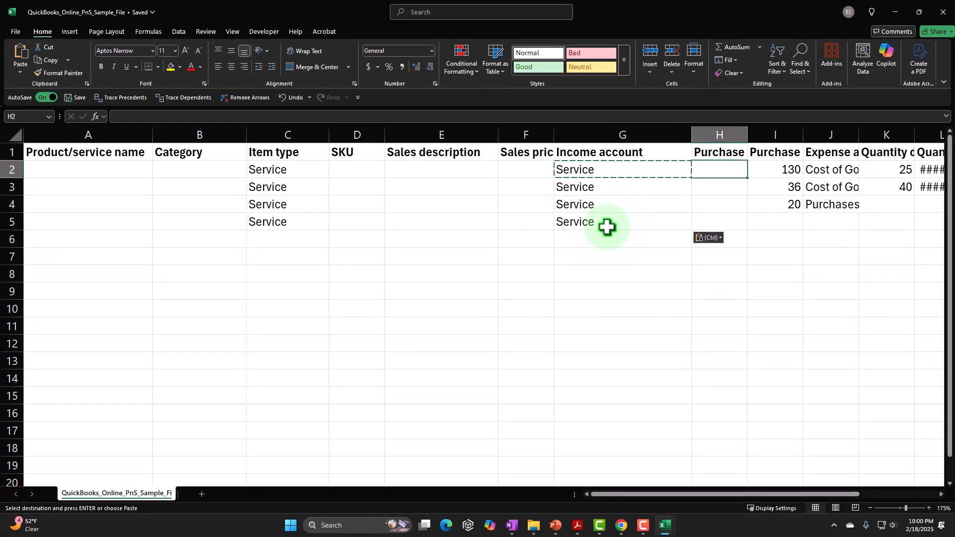
{"action": "key", "text": "Right"}
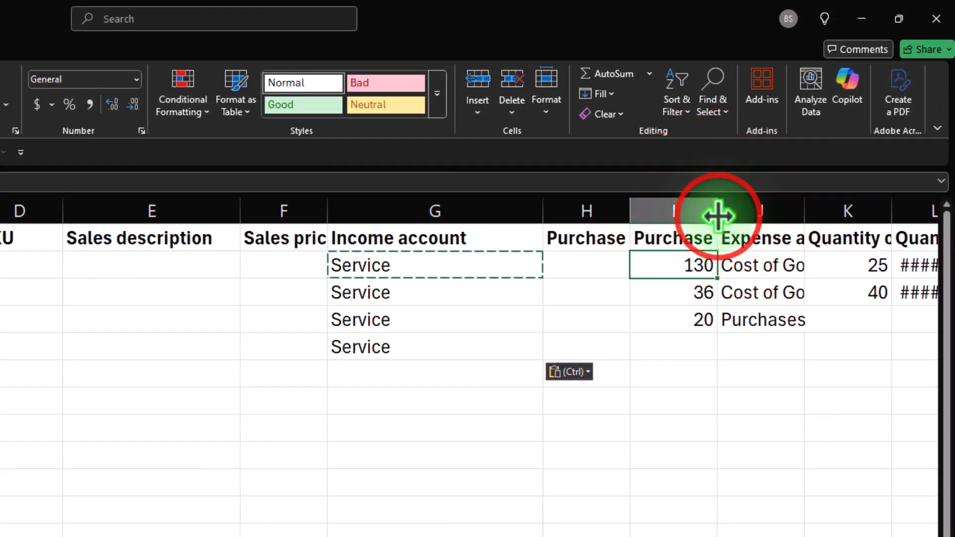
{"action": "double_click", "coordinate": [717, 215]}
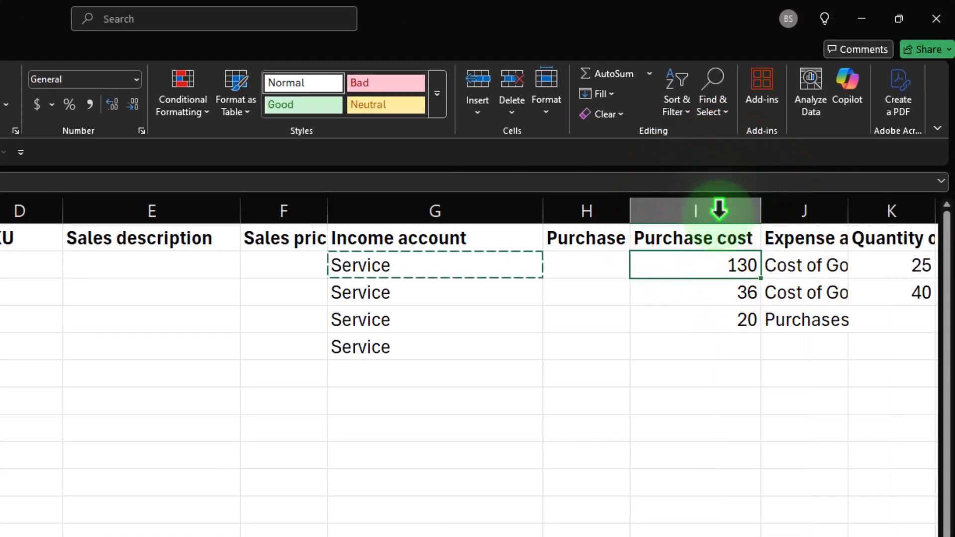
{"action": "key", "text": "Right"}
{"action": "key", "text": "Right"}
{"action": "key", "text": "Right"}
{"action": "key", "text": "Left"}
{"action": "key", "text": "Left"}
{"action": "key", "text": "Left"}
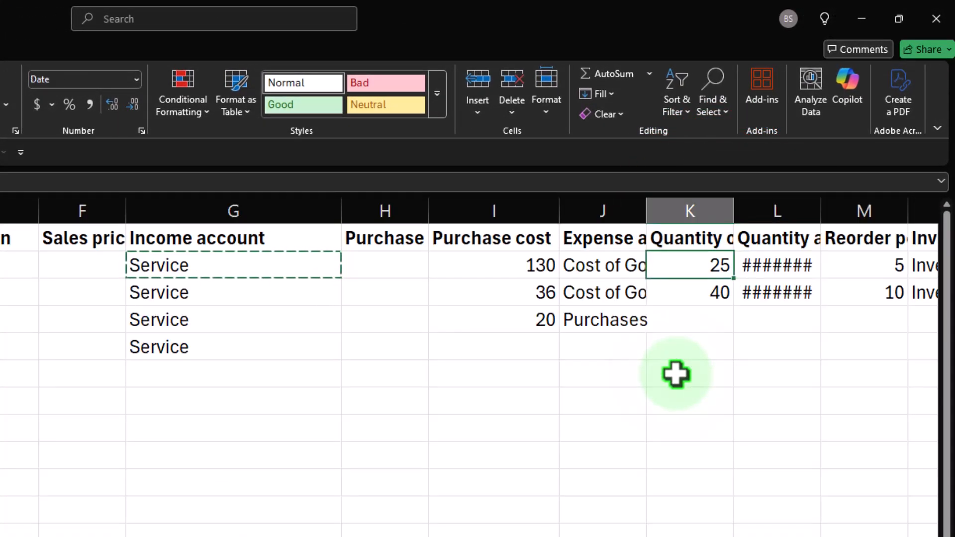
{"action": "key", "text": "shift+Down"}
{"action": "key", "text": "shift+Down"}
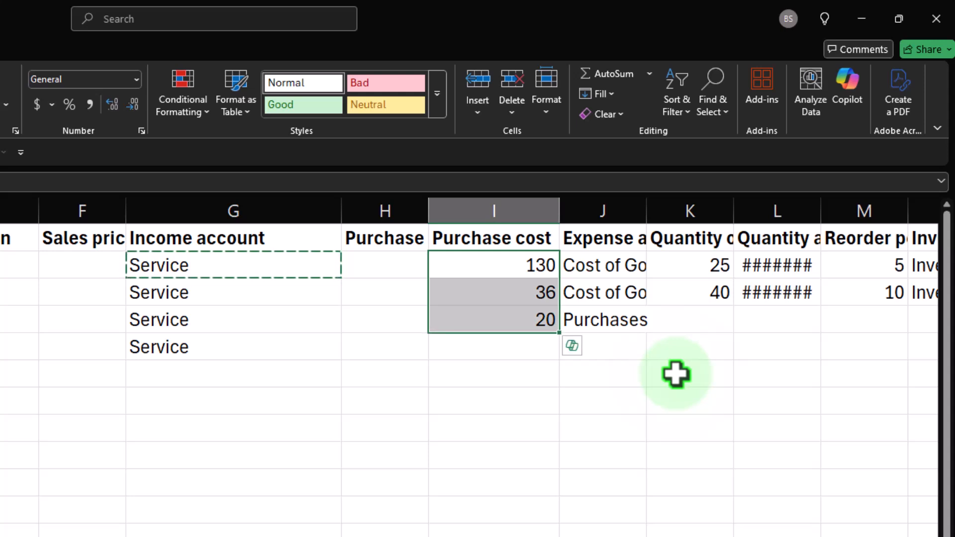
{"action": "key", "text": "Delete"}
- Autofit the Expense account column and clear its sample entries in rows 2 to 4
{"action": "key", "text": "Right"}
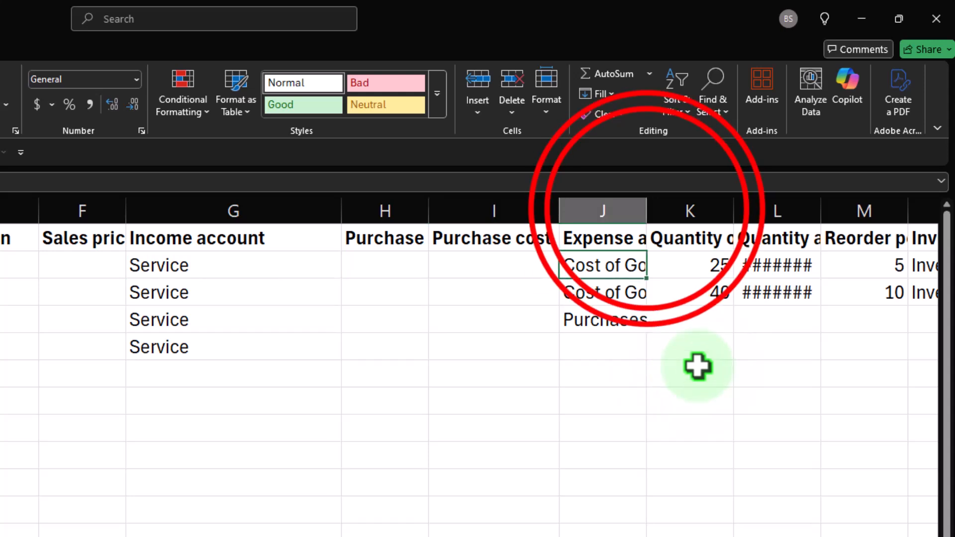
{"action": "double_click", "coordinate": [646, 211]}
{"action": "key", "text": "Down"}
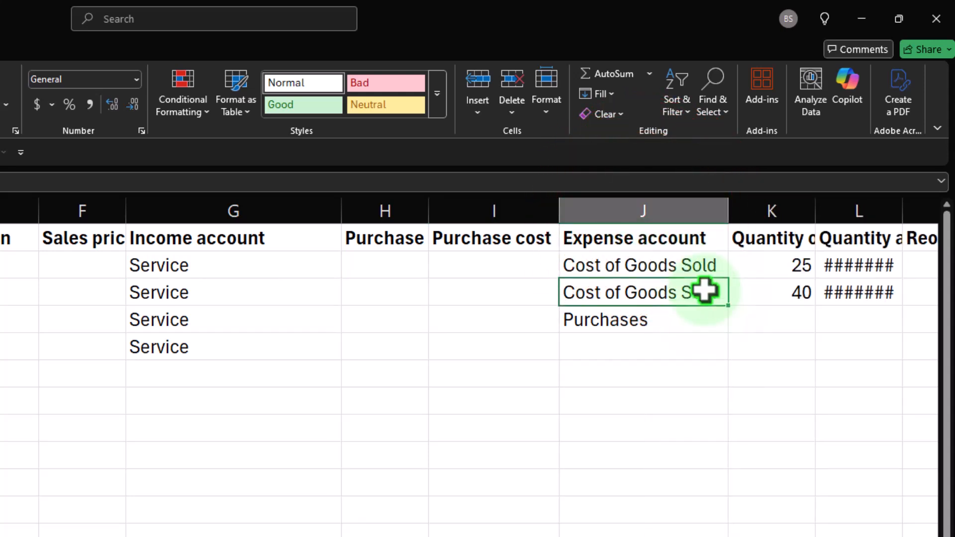
{"action": "key", "text": "Up"}
{"action": "key", "text": "shift+Down"}
{"action": "key", "text": "shift+Down"}
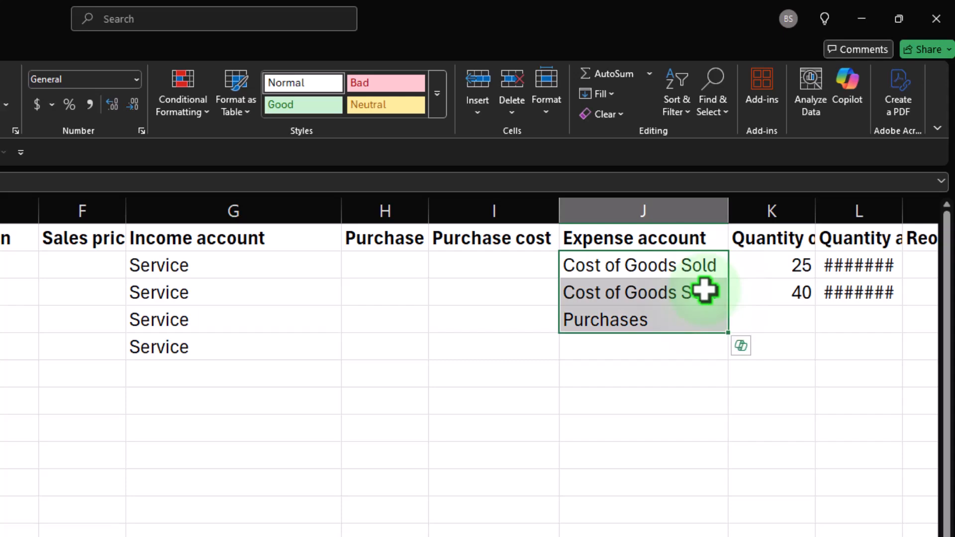
{"action": "key", "text": "Delete"}
- Autofit the Quantity on hand column so its full header fits
{"action": "key", "text": "Right"}
{"action": "key", "text": "Right"}
{"action": "key", "text": "Right"}
{"action": "key", "text": "Right"}
{"action": "key", "text": "Right"}
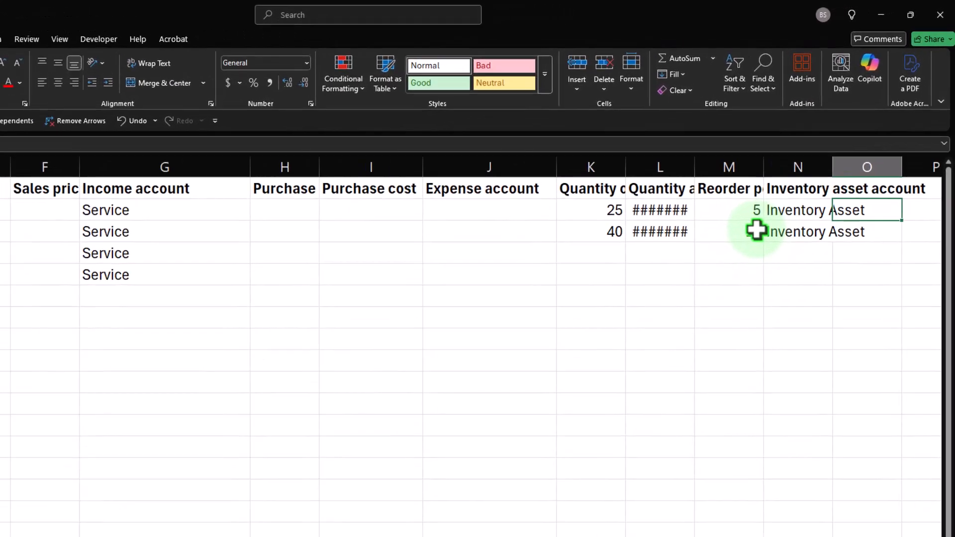
{"action": "left_click", "coordinate": [692, 134]}
{"action": "double_click", "coordinate": [520, 218]}
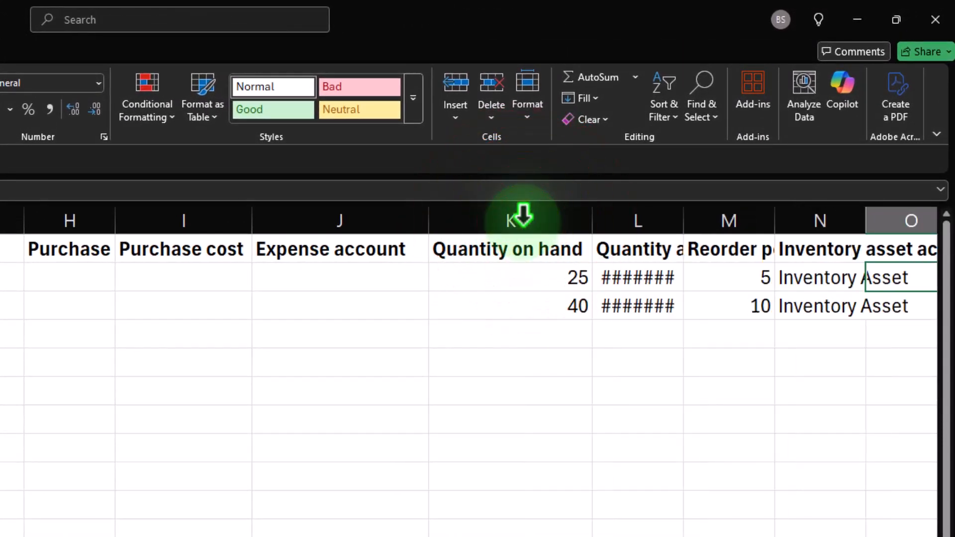
- Clear the sample quantities in the Quantity on hand column
{"action": "key", "text": "Left"}
{"action": "key", "text": "Left"}
{"action": "key", "text": "Left"}
{"action": "key", "text": "Left"}
{"action": "key", "text": "shift+Down"}
{"action": "key", "text": "Tab"}
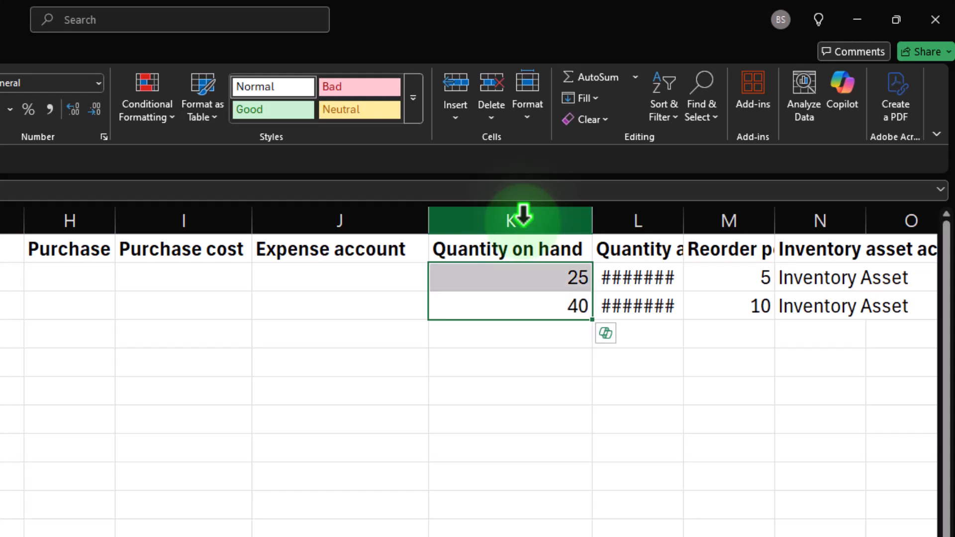
{"action": "key", "text": "Right"}
{"action": "key", "text": "Right"}
{"action": "left_click_drag", "start_coordinate": [572, 277], "coordinate": [552, 328]}
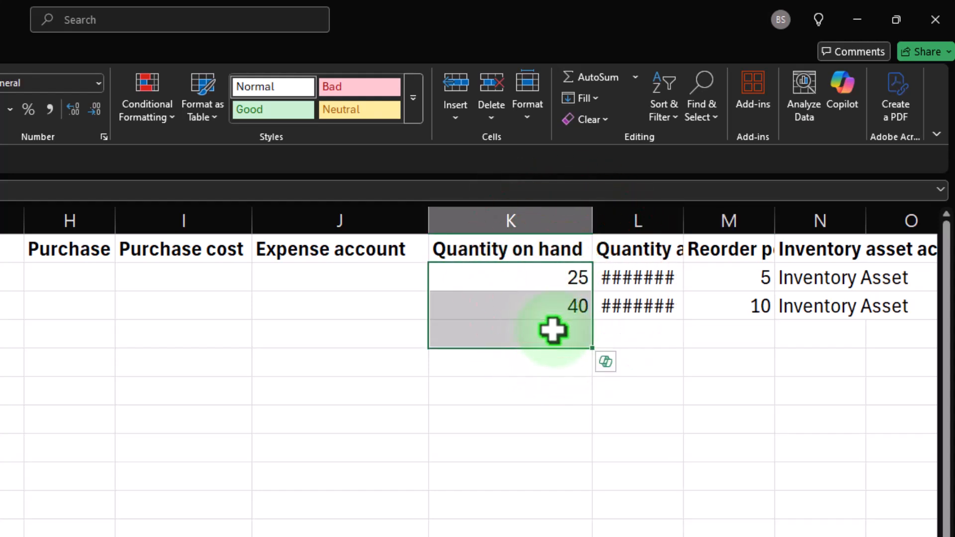
{"action": "key", "text": "Delete"}
- Autofit the Quantity as-of date column and set the date in L2 to 12/31/24
{"action": "double_click", "coordinate": [680, 213]}
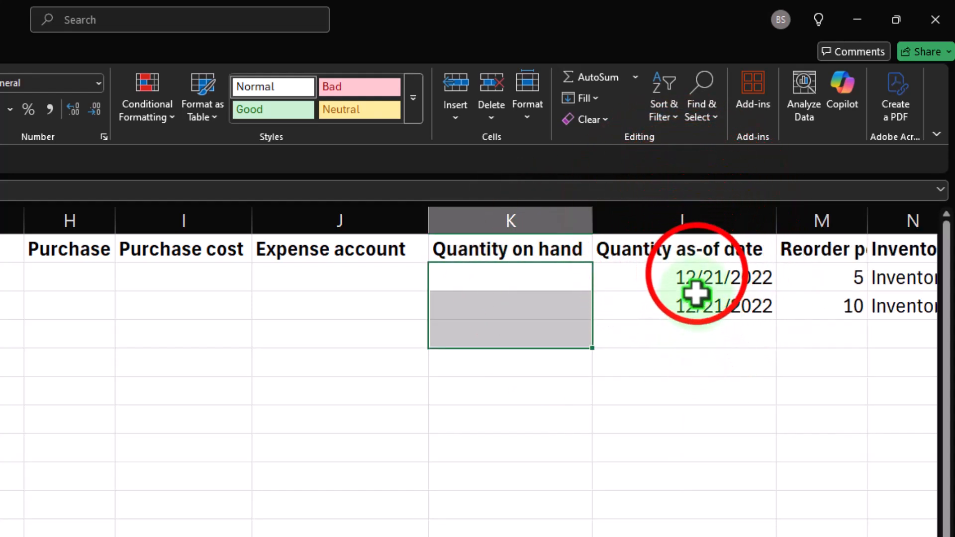
{"action": "left_click", "coordinate": [696, 276]}
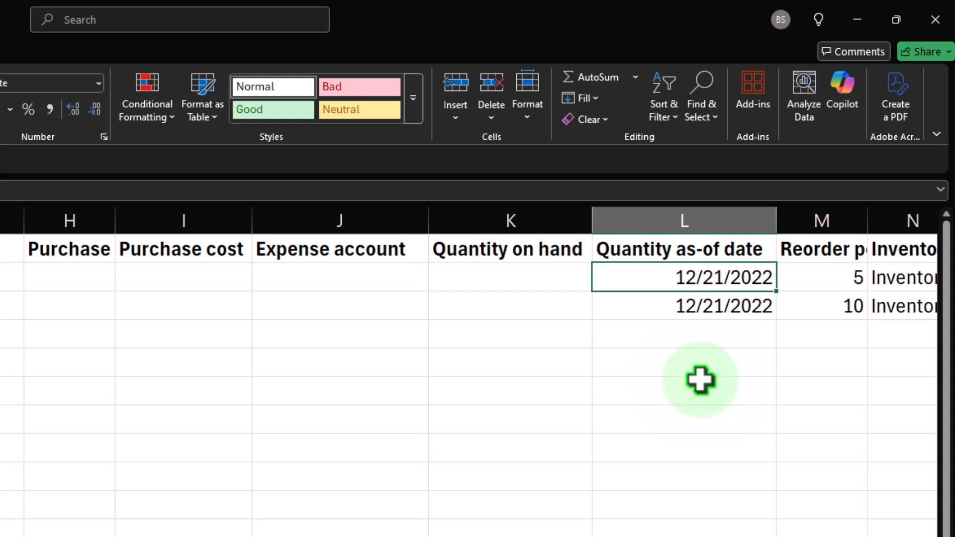
{"action": "type", "text": "12"}
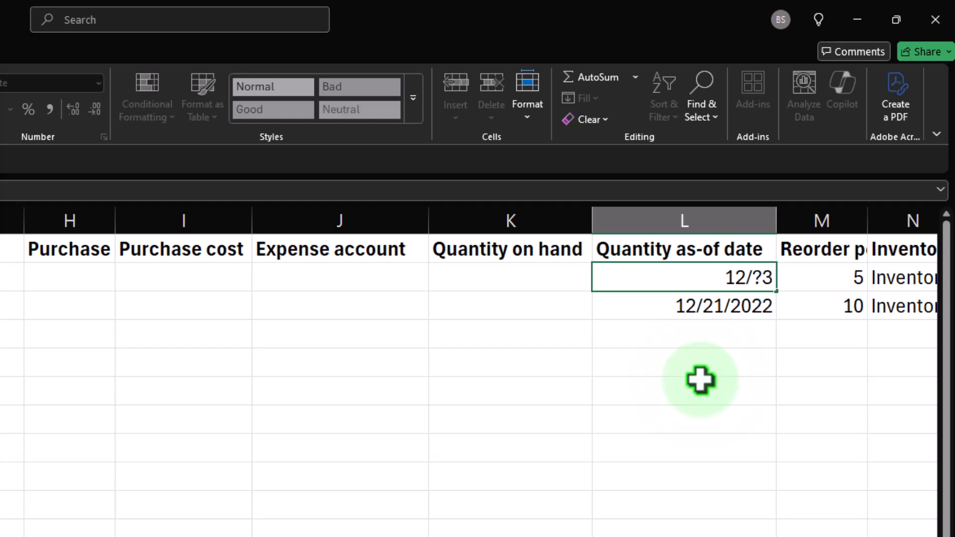
{"action": "key", "text": "Return"}
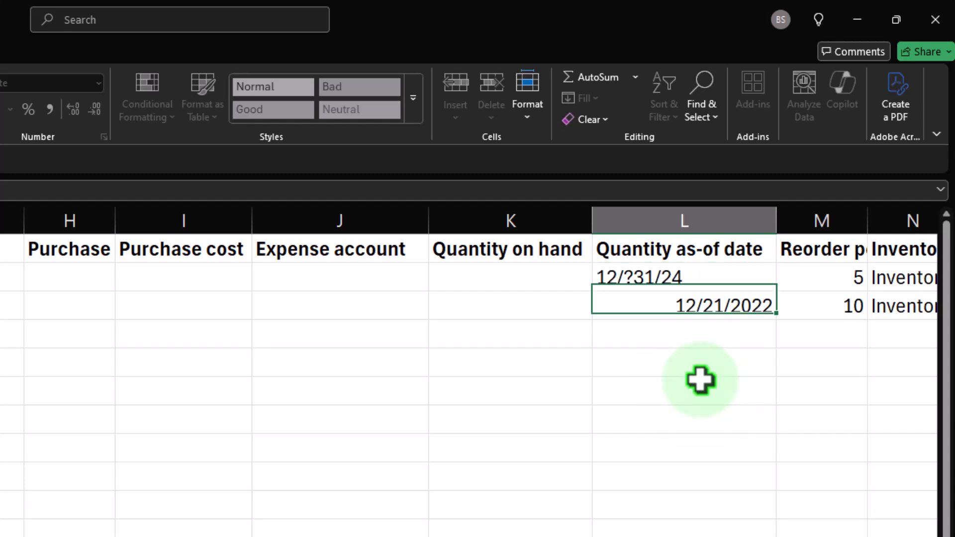
{"action": "double_click", "coordinate": [635, 274]}
{"action": "key", "text": "BackSpace"}
{"action": "key", "text": "Return"}
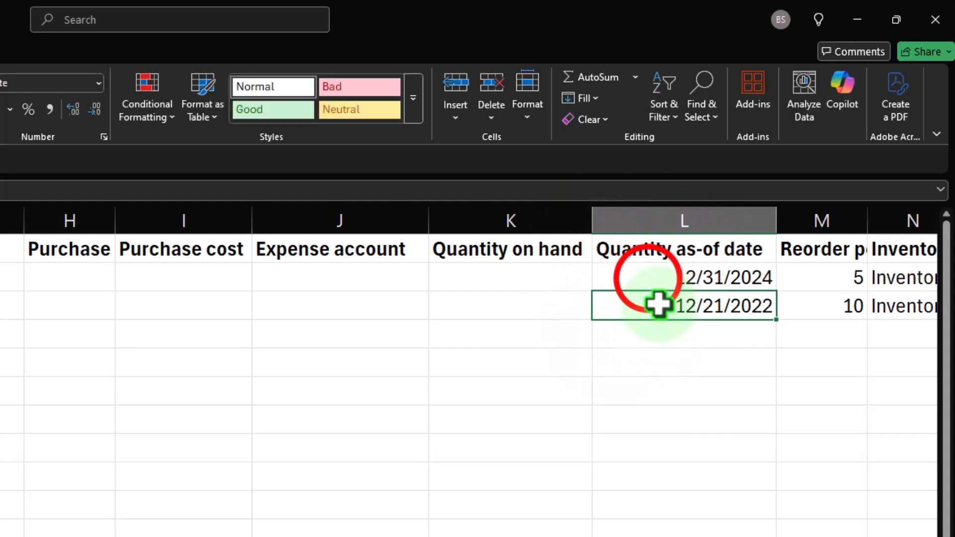
- Copy the 12/31/2024 date from L2 into L3 of the Quantity as-of date column
{"action": "left_click", "coordinate": [646, 277]}
{"action": "key", "text": "ctrl+c"}
{"action": "left_click", "coordinate": [649, 311]}
{"action": "key", "text": "ctrl+v"}
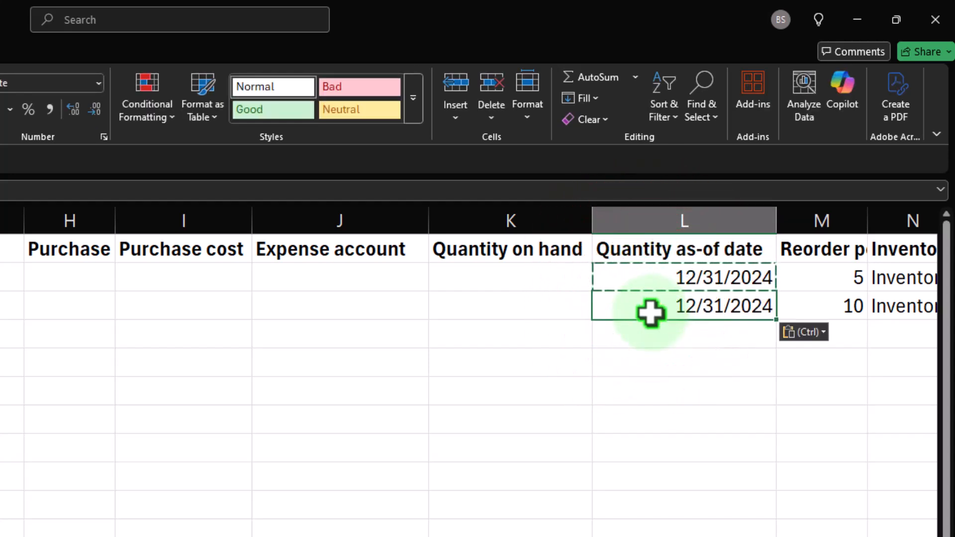
- Autofit the Reorder point column and clear its sample values in rows 2 and 3
{"action": "key", "text": "Right"}
{"action": "key", "text": "Right"}
{"action": "key", "text": "Right"}
{"action": "key", "text": "Right"}
{"action": "left_click", "coordinate": [650, 313]}
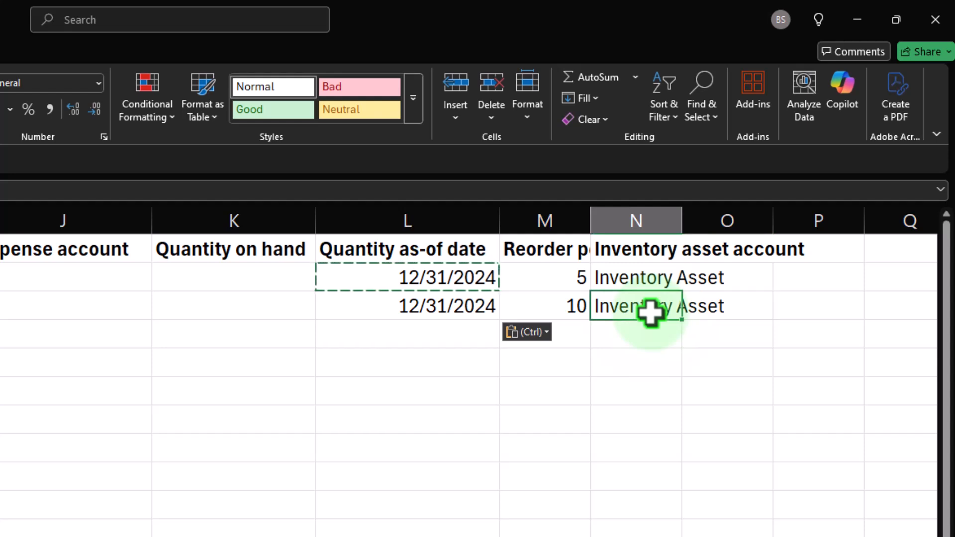
{"action": "left_click_drag", "start_coordinate": [591, 213], "coordinate": [585, 213]}
{"action": "double_click", "coordinate": [585, 213]}
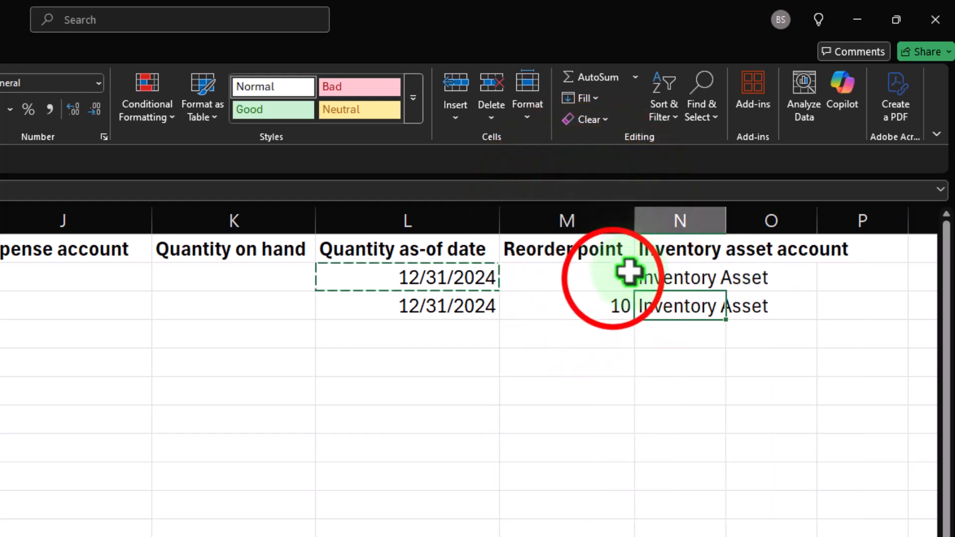
{"action": "left_click_drag", "start_coordinate": [623, 271], "coordinate": [613, 297]}
{"action": "key", "text": "Delete"}
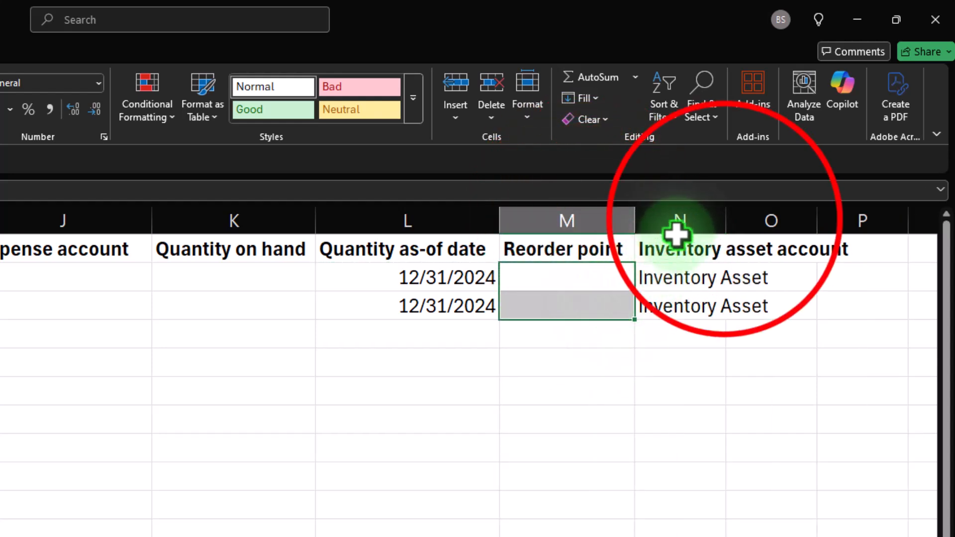
- Autofit the Inventory asset account column and clear its sample entries in rows 2 and 3
{"action": "double_click", "coordinate": [726, 218]}
{"action": "left_click_drag", "start_coordinate": [701, 277], "coordinate": [703, 303]}
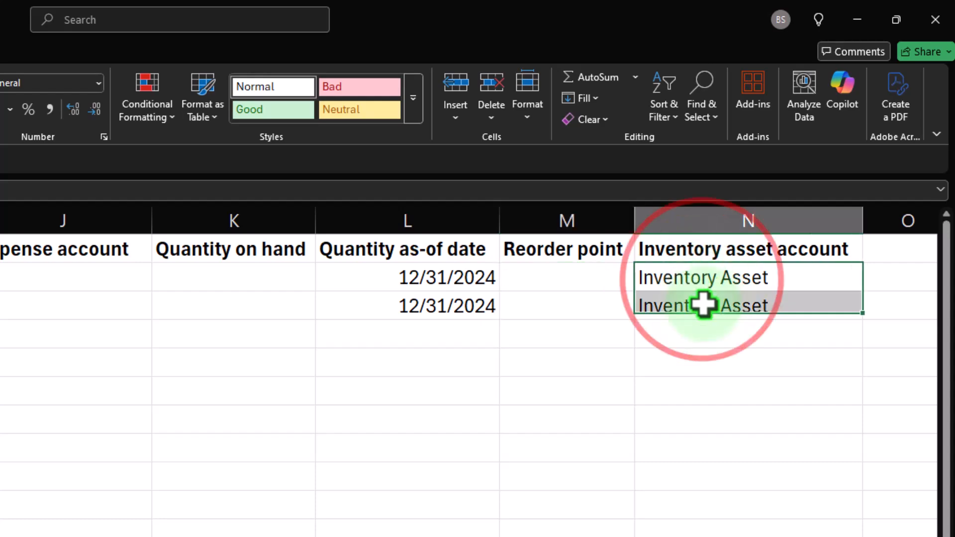
{"action": "key", "text": "Delete"}
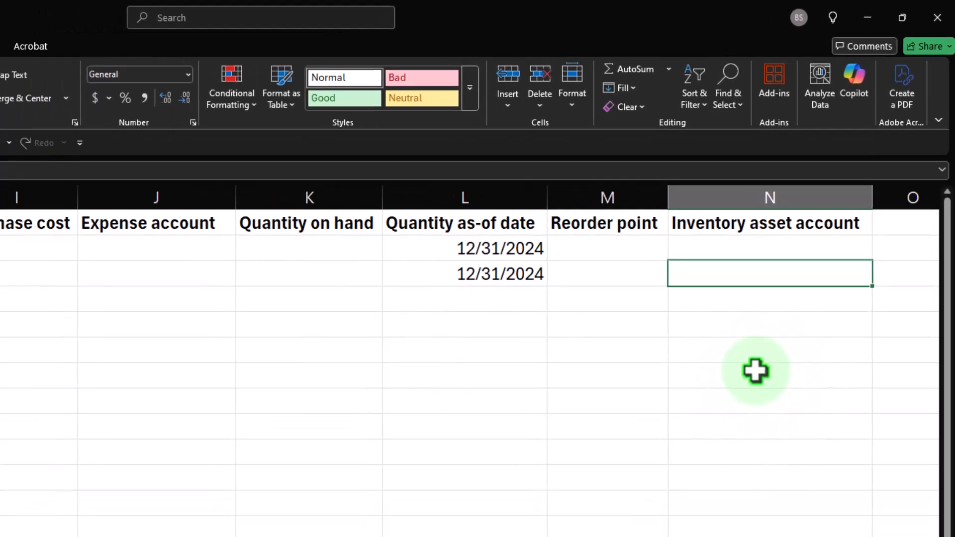
- Copy the four item names in A2:A5 of the Service Items Worksheet into the template's Product/service name column, starting at A2
{"action": "key", "text": "Left"}
{"action": "key", "text": "Left"}
{"action": "key", "text": "Left"}
{"action": "key", "text": "Left"}
{"action": "key", "text": "Left"}
{"action": "key", "text": "Left"}
{"action": "key", "text": "Left"}
{"action": "key", "text": "Left"}
{"action": "key", "text": "Left"}
{"action": "key", "text": "Left"}
{"action": "key", "text": "Left"}
{"action": "key", "text": "Left"}
{"action": "key", "text": "Left"}
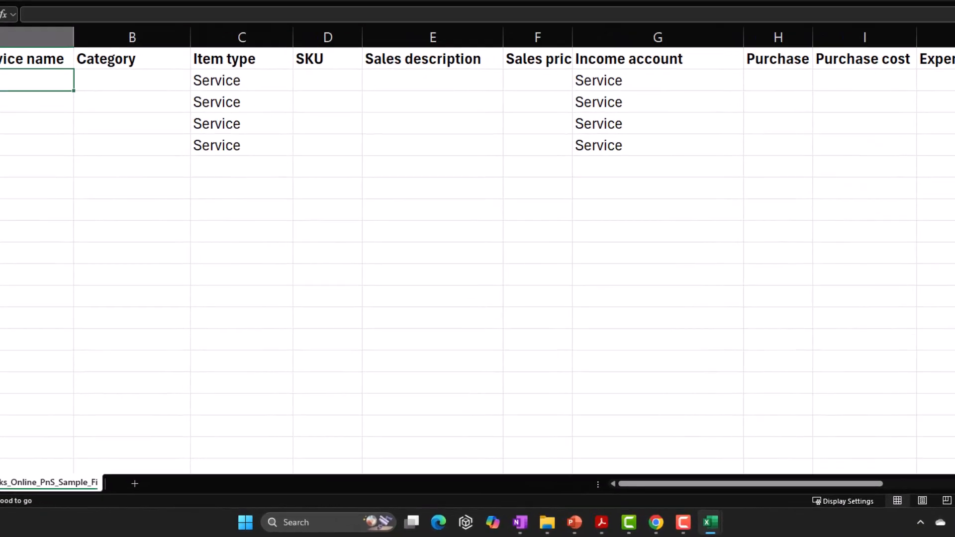
{"action": "left_click", "coordinate": [666, 525]}
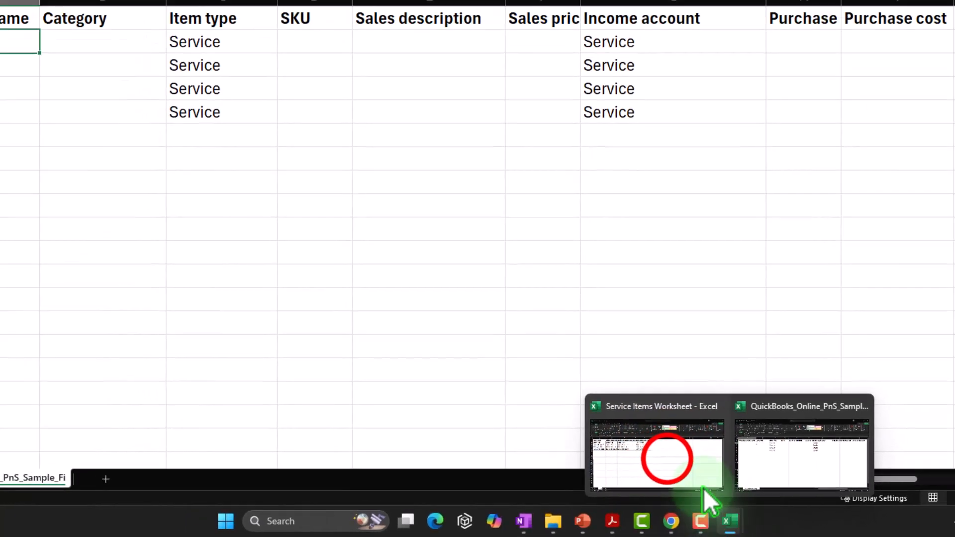
{"action": "left_click", "coordinate": [703, 488]}
{"action": "left_click_drag", "start_coordinate": [127, 251], "coordinate": [121, 325]}
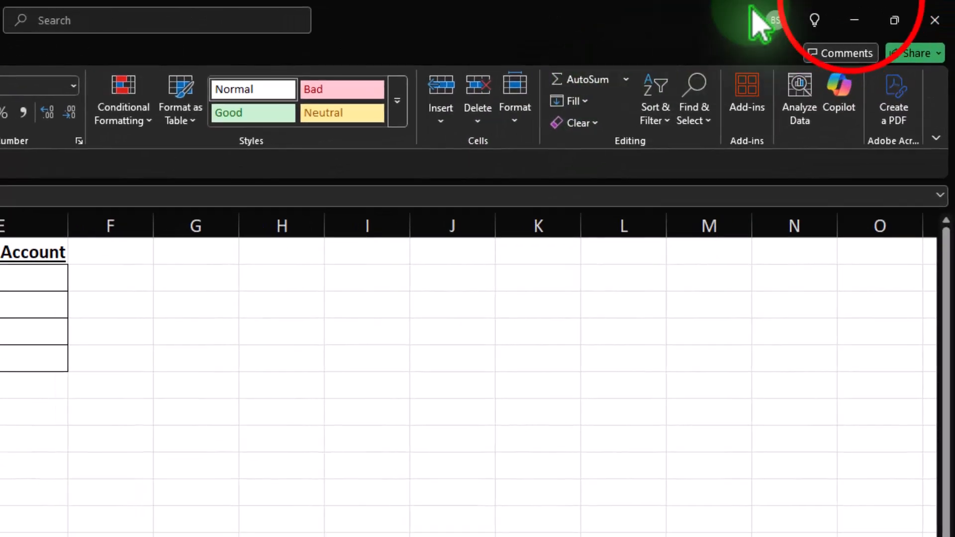
{"action": "left_click", "coordinate": [854, 20]}
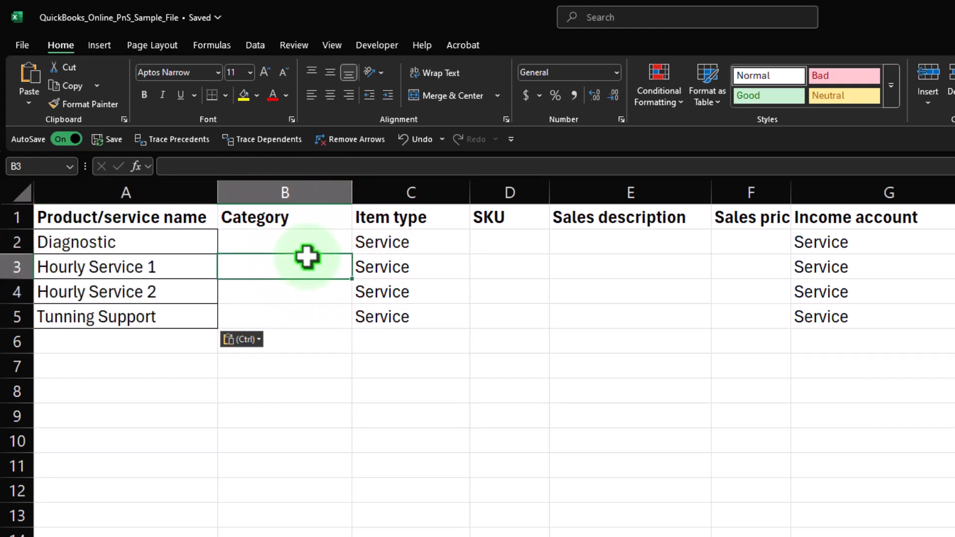
- Copy the four sales descriptions in B2:B5 of the Service Items Worksheet into the template's Sales description column, starting at E2
{"action": "key", "text": "Right"}
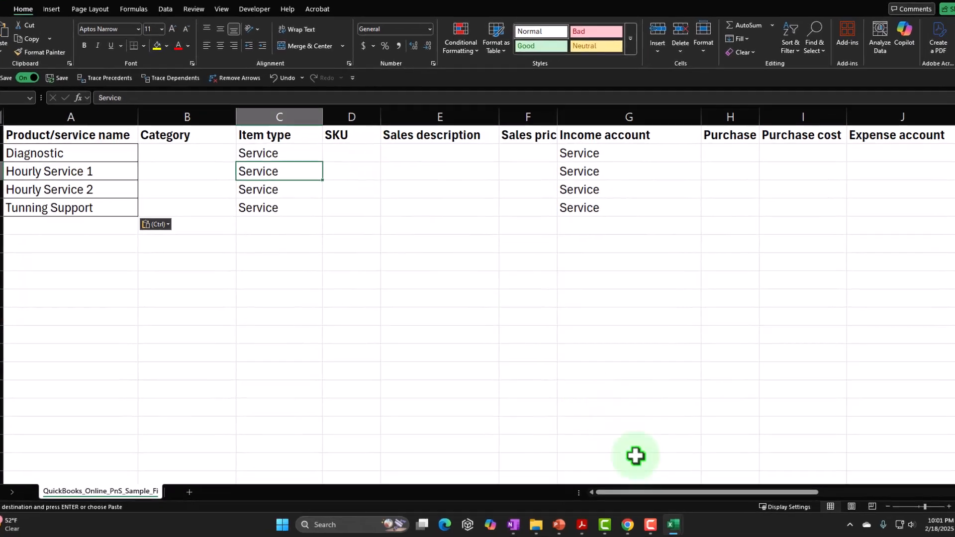
{"action": "mouse_move", "coordinate": [672, 525]}
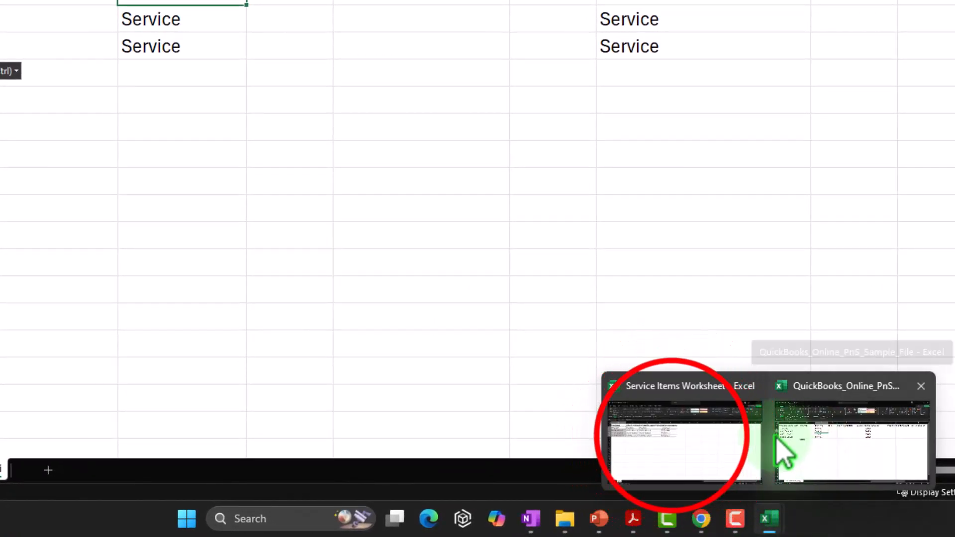
{"action": "left_click", "coordinate": [670, 438]}
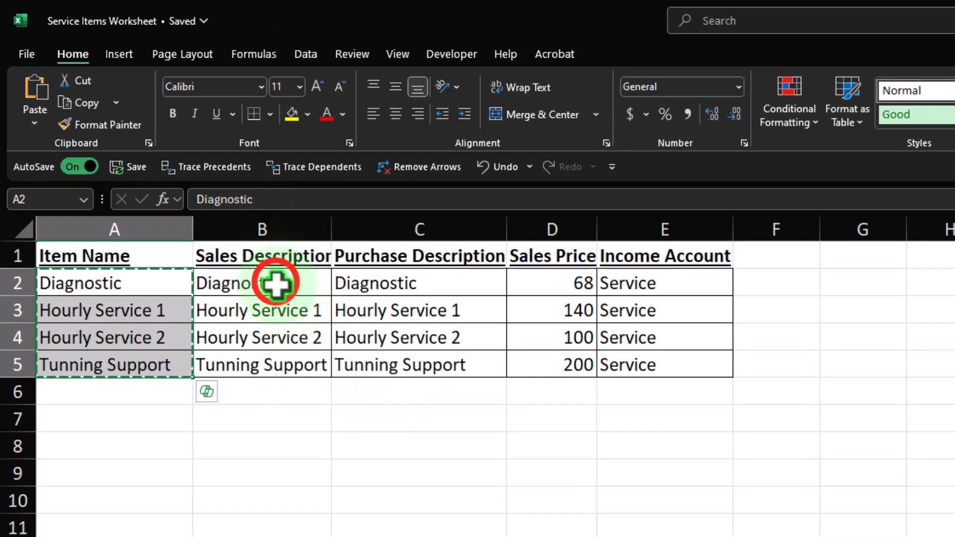
{"action": "left_click_drag", "start_coordinate": [276, 283], "coordinate": [275, 365]}
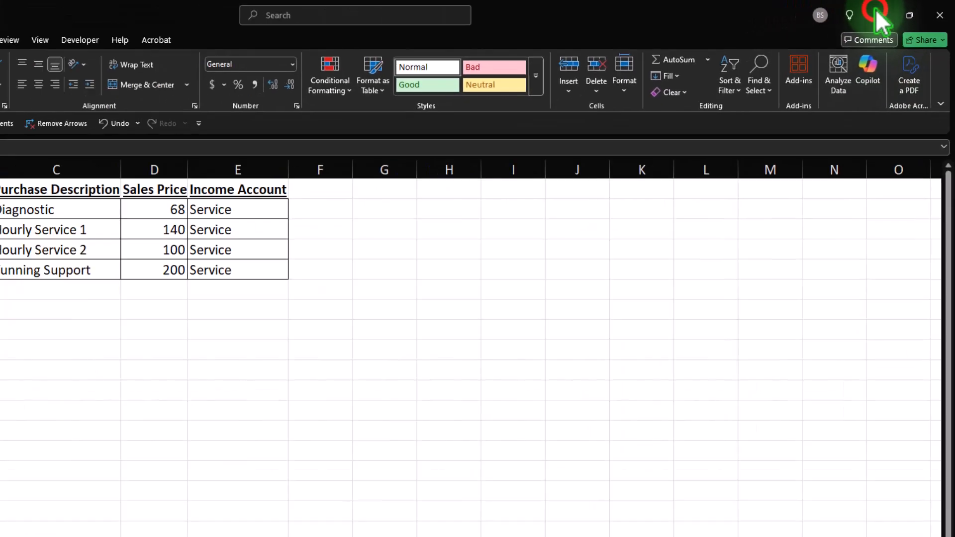
{"action": "left_click", "coordinate": [876, 9]}
{"action": "left_click", "coordinate": [433, 160]}
{"action": "left_click", "coordinate": [440, 171]}
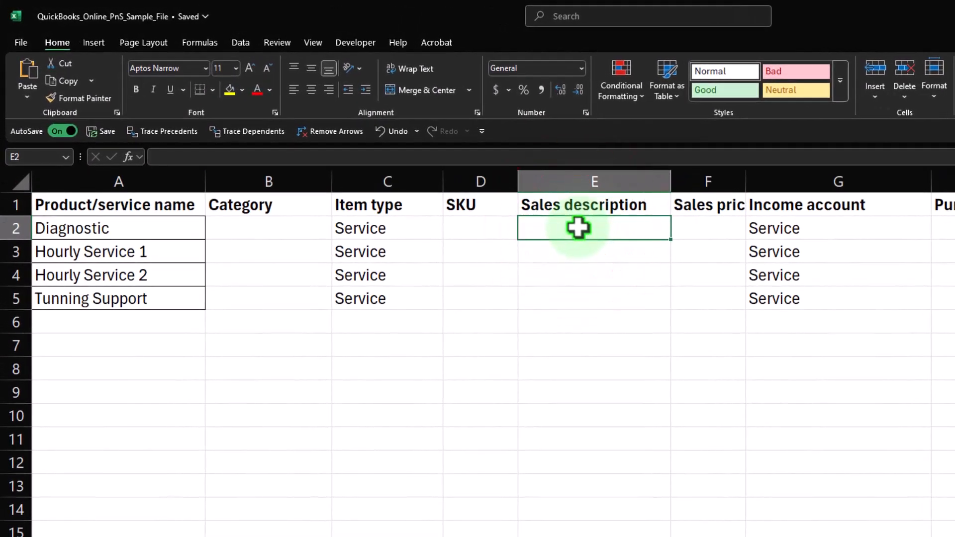
{"action": "key", "text": "ctrl+v"}
{"action": "key", "text": "Down"}
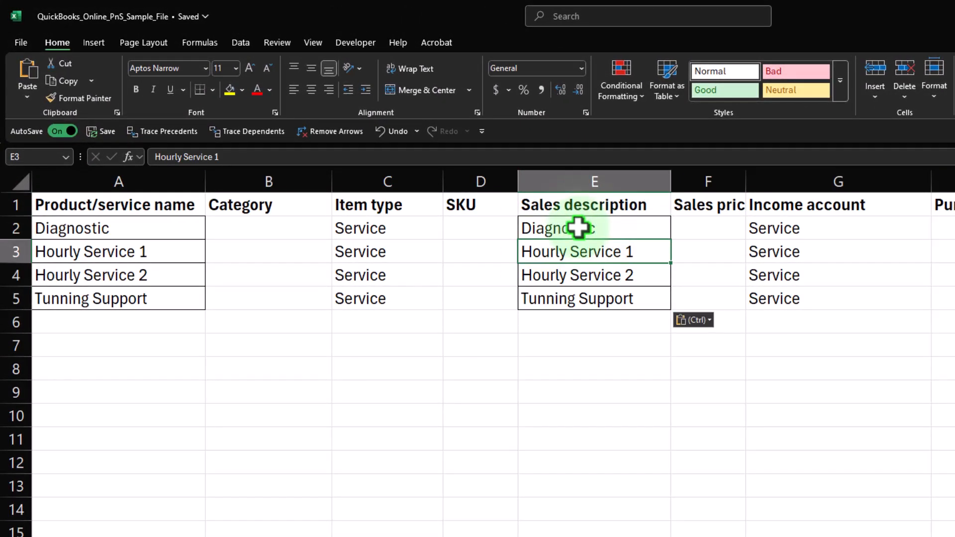
- Widen the Purchase description column to fit its header and copy the 12/31/2024 date from L3 into L4 and L5
{"action": "key", "text": "Right"}
{"action": "key", "text": "Right"}
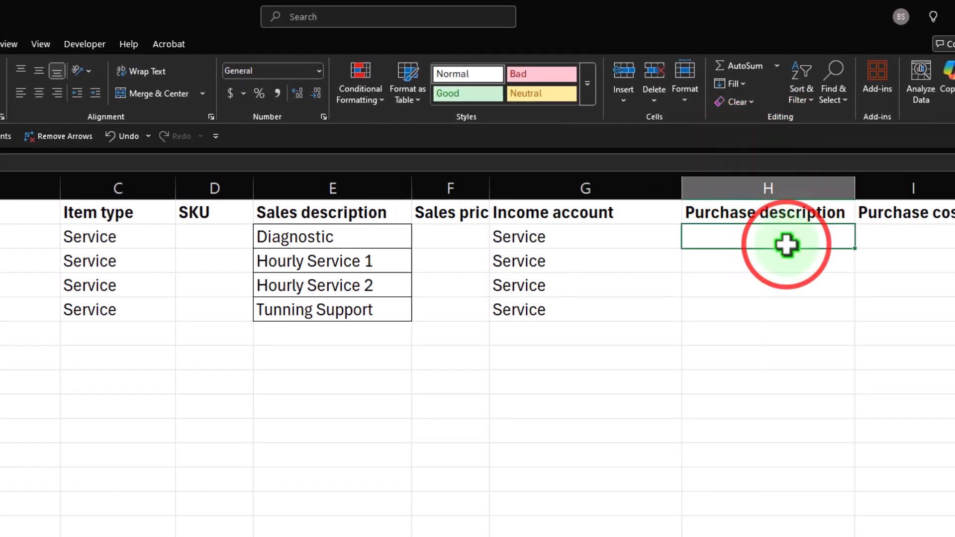
{"action": "key", "text": "Right"}
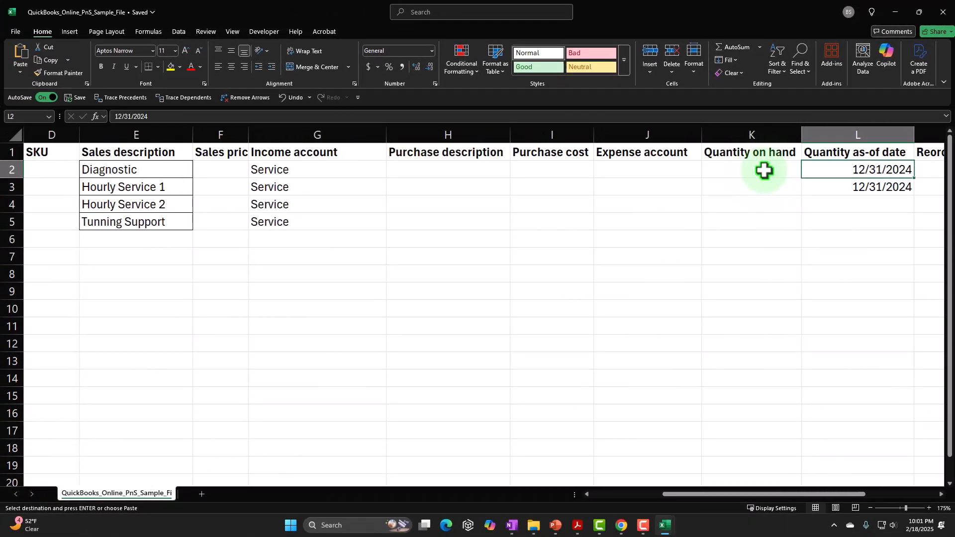
{"action": "key", "text": "Right"}
{"action": "key", "text": "Right"}
{"action": "key", "text": "Right"}
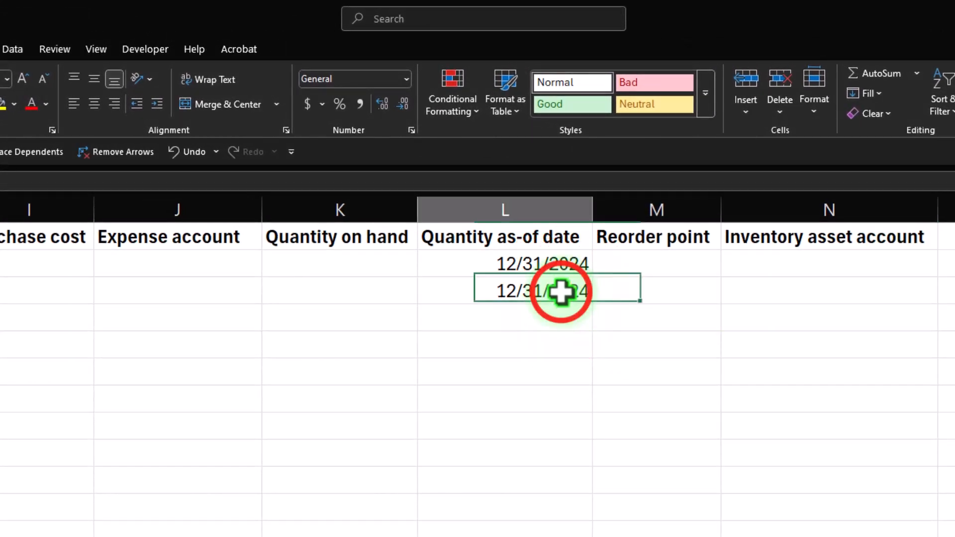
{"action": "left_click", "coordinate": [561, 292]}
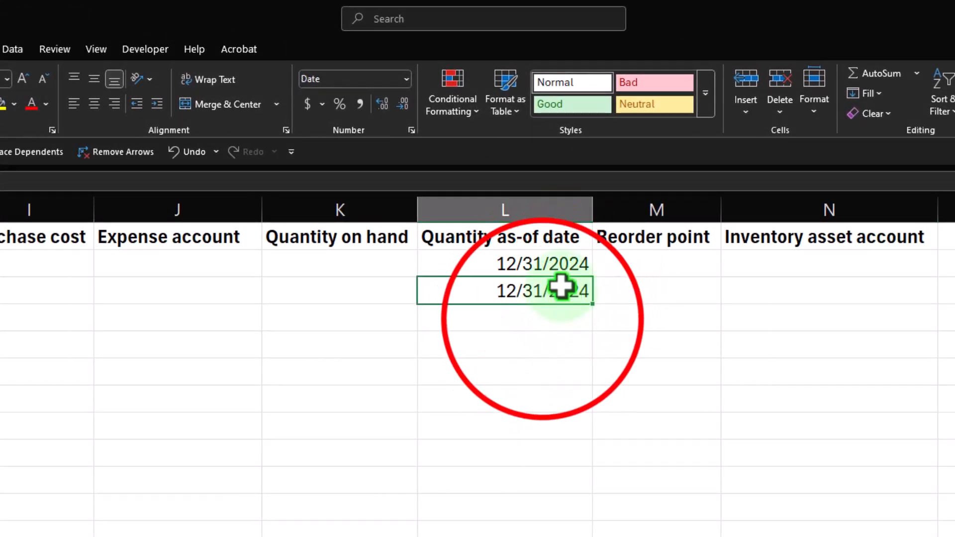
{"action": "key", "text": "ctrl+c"}
{"action": "left_click_drag", "start_coordinate": [539, 328], "coordinate": [540, 334]}
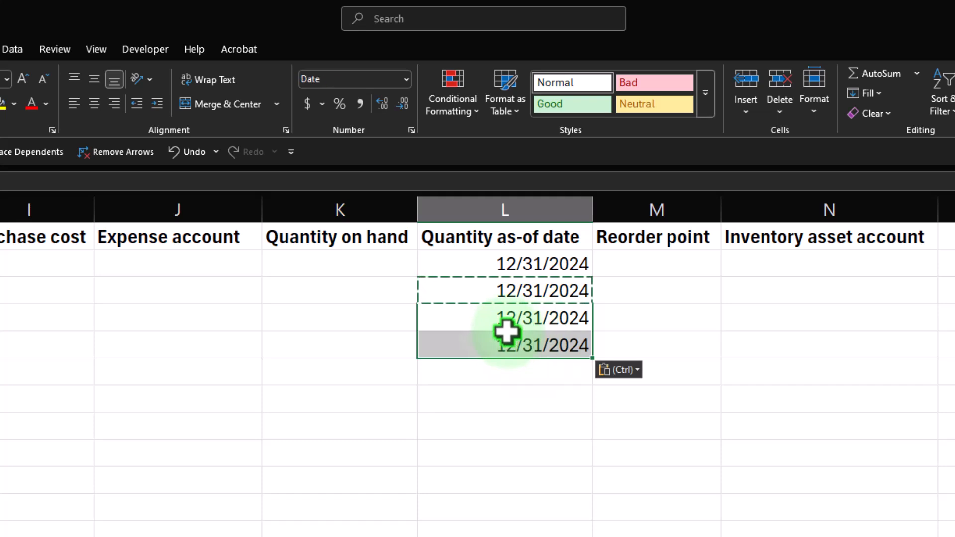
- Review the template columns from the Quantity as-of date back to the product/service names in A2:A5
{"action": "key", "text": "Right"}
{"action": "key", "text": "Left"}
{"action": "key", "text": "Left"}
{"action": "key", "text": "Left"}
{"action": "key", "text": "Left"}
{"action": "key", "text": "Left"}
{"action": "key", "text": "Left"}
{"action": "key", "text": "Left"}
{"action": "key", "text": "Left"}
{"action": "key", "text": "Left"}
{"action": "key", "text": "Left"}
{"action": "key", "text": "Left"}
{"action": "key", "text": "Left"}
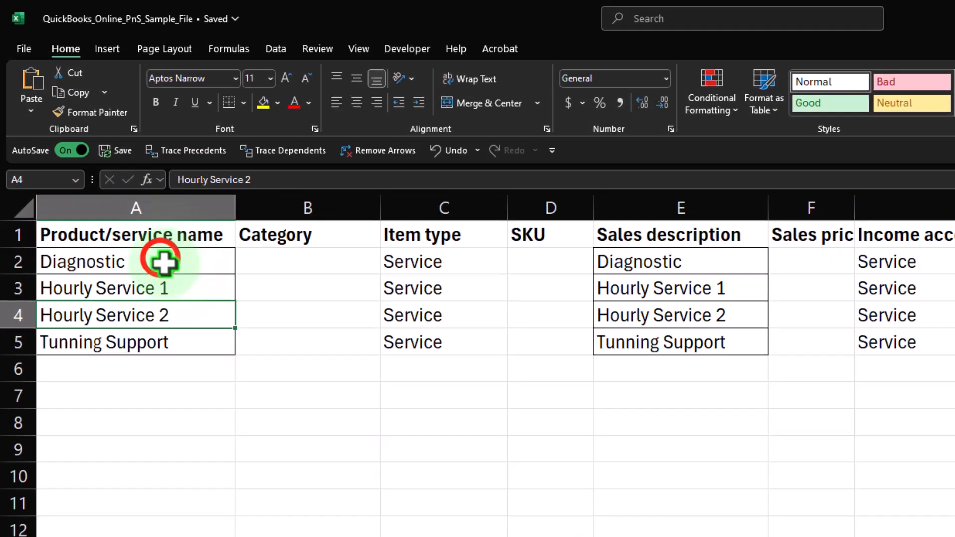
{"action": "left_click_drag", "start_coordinate": [109, 169], "coordinate": [102, 218]}
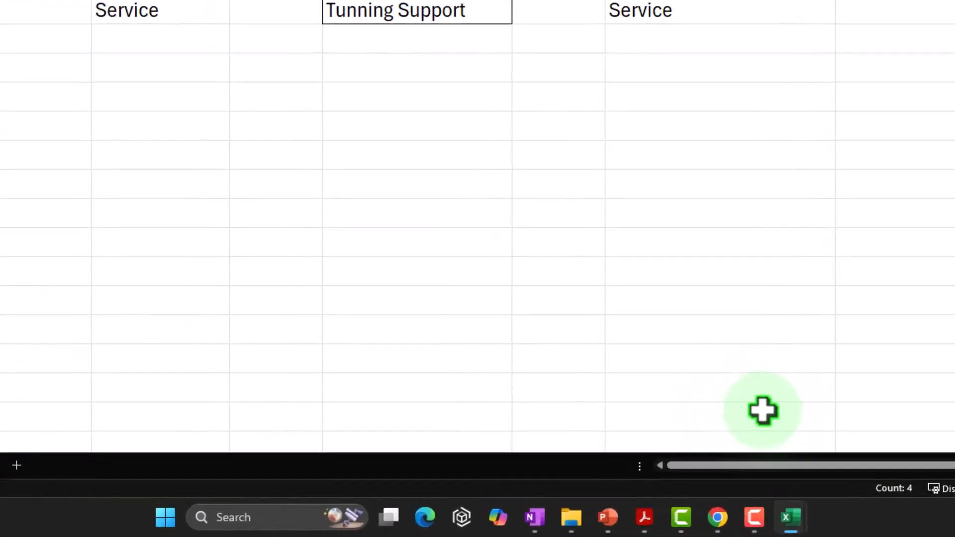
- Switch to Chrome to check the file format required for the CSV import, and return to the QuickBooks_Online_PnS_Sample_File workbook in Excel
{"action": "mouse_move", "coordinate": [643, 523]}
{"action": "left_click", "coordinate": [642, 480]}
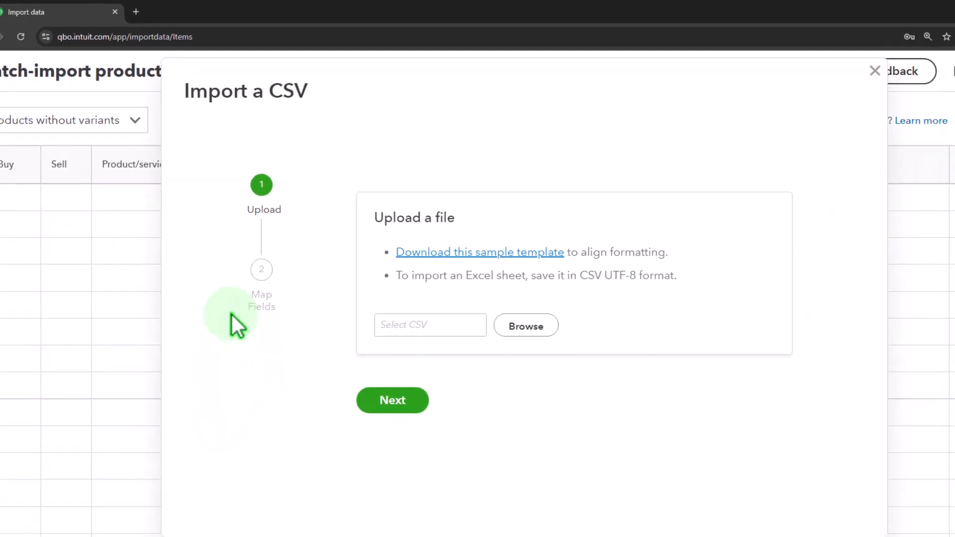
{"action": "mouse_move", "coordinate": [761, 522]}
{"action": "left_click", "coordinate": [821, 471]}
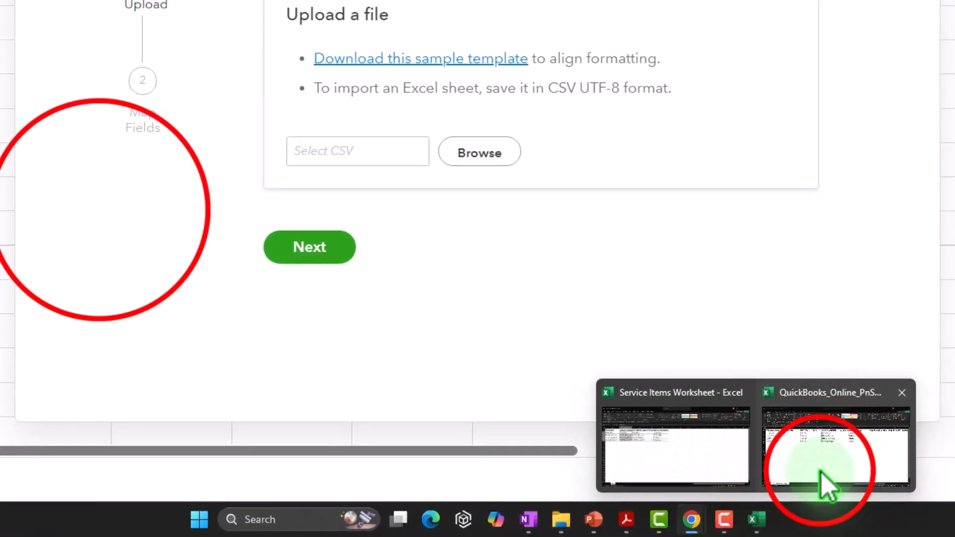
{"action": "left_click", "coordinate": [224, 323]}
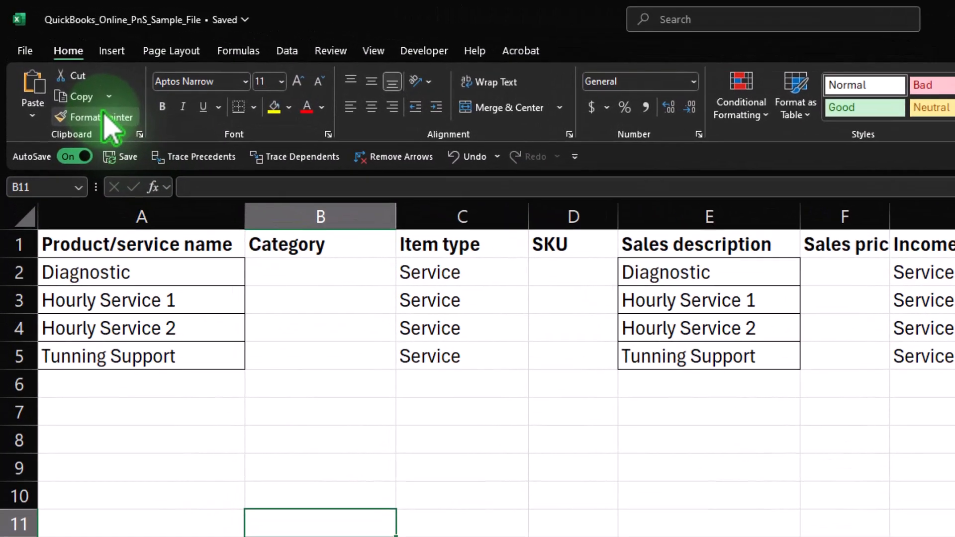
{"action": "left_click", "coordinate": [68, 98]}
{"action": "left_click", "coordinate": [68, 97]}
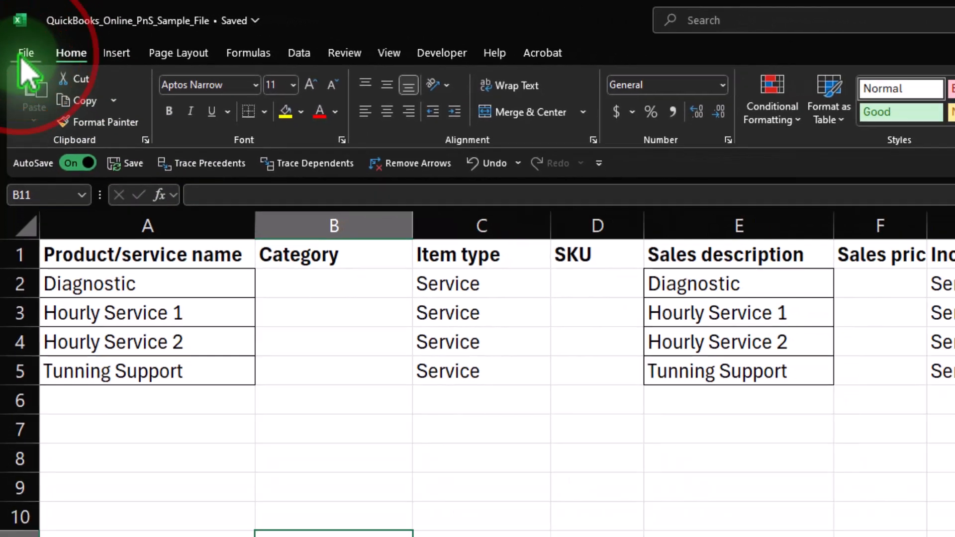
- Save a copy of the workbook as QuickBooks_Online_PnS_Sample_File CSV in CSV UTF-8 (Comma delimited) format, and close it
{"action": "left_click", "coordinate": [31, 67]}
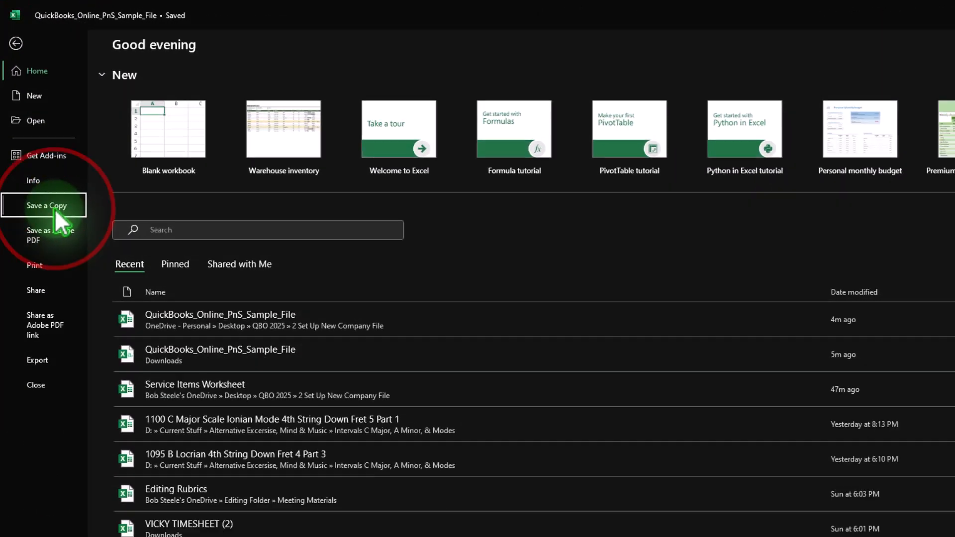
{"action": "left_click", "coordinate": [52, 206]}
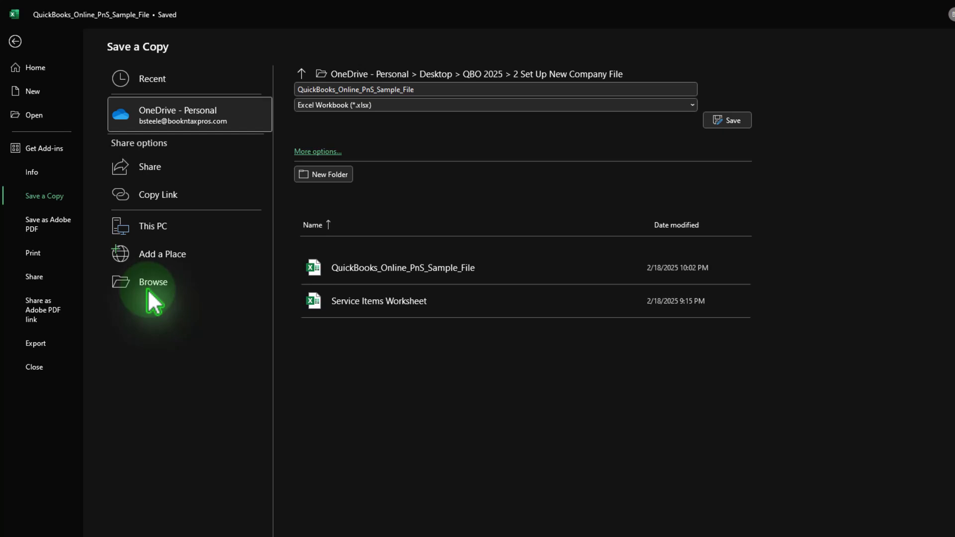
{"action": "left_click", "coordinate": [148, 288]}
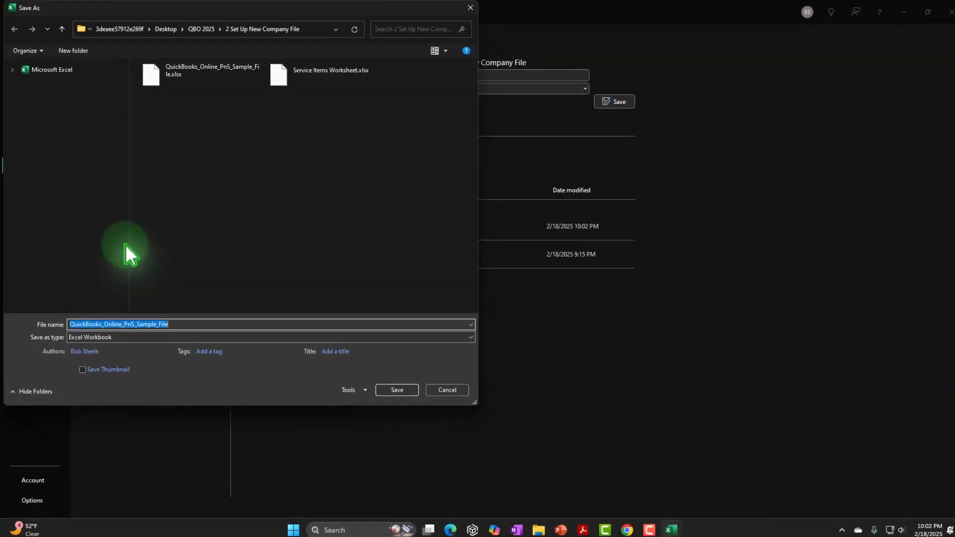
{"action": "left_click", "coordinate": [213, 388]}
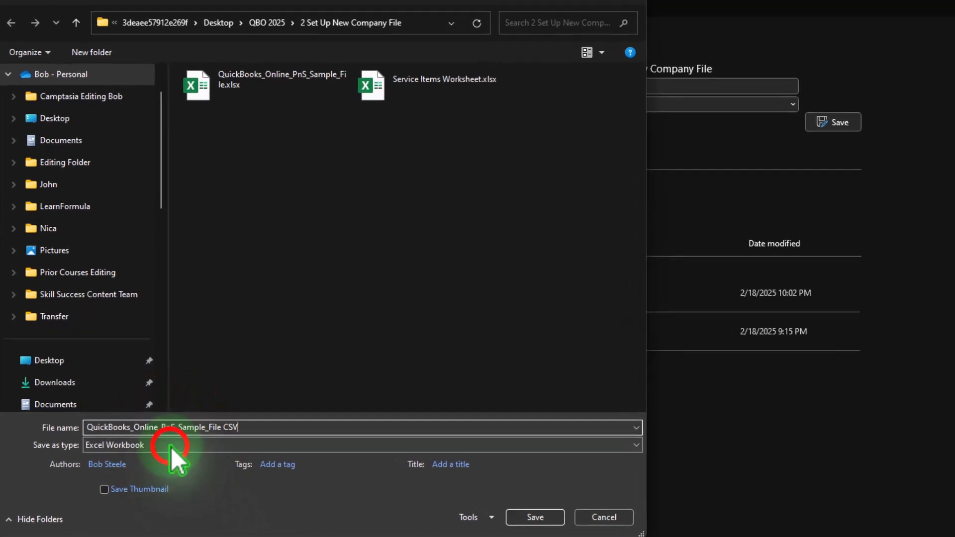
{"action": "left_click", "coordinate": [172, 439]}
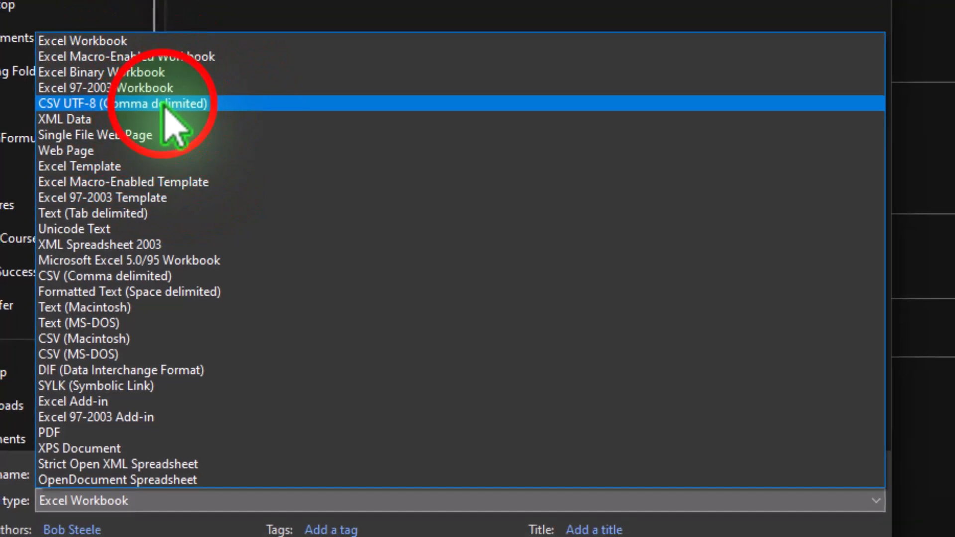
{"action": "left_click", "coordinate": [167, 101]}
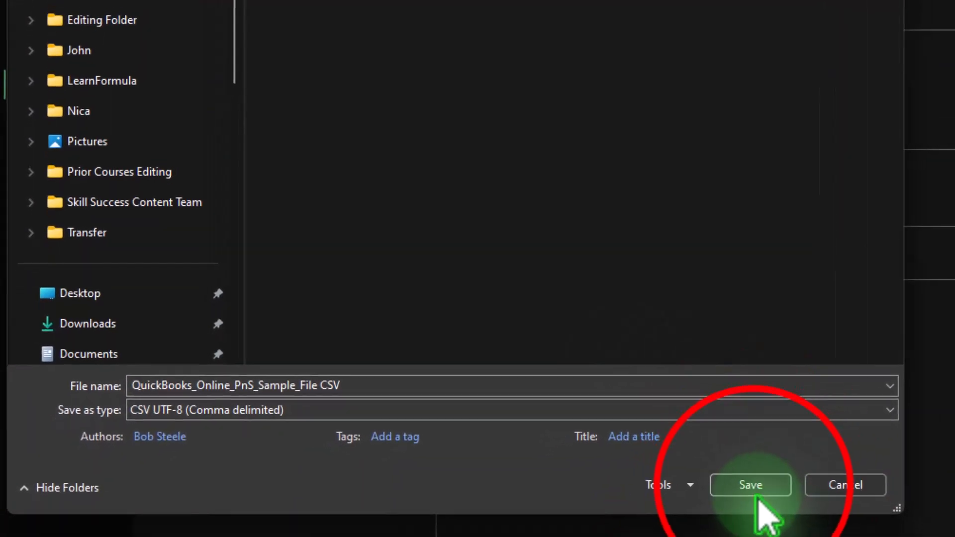
{"action": "left_click", "coordinate": [524, 498]}
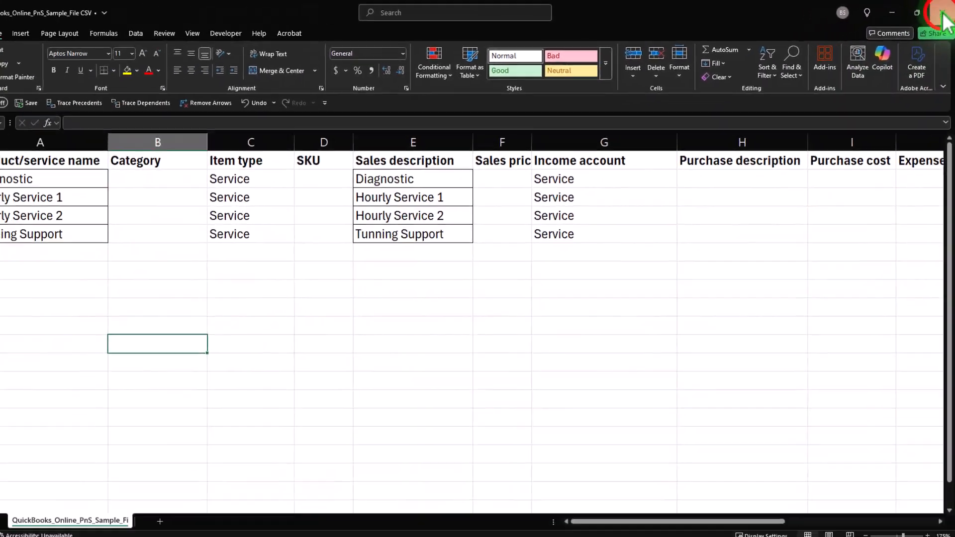
{"action": "left_click", "coordinate": [943, 14]}
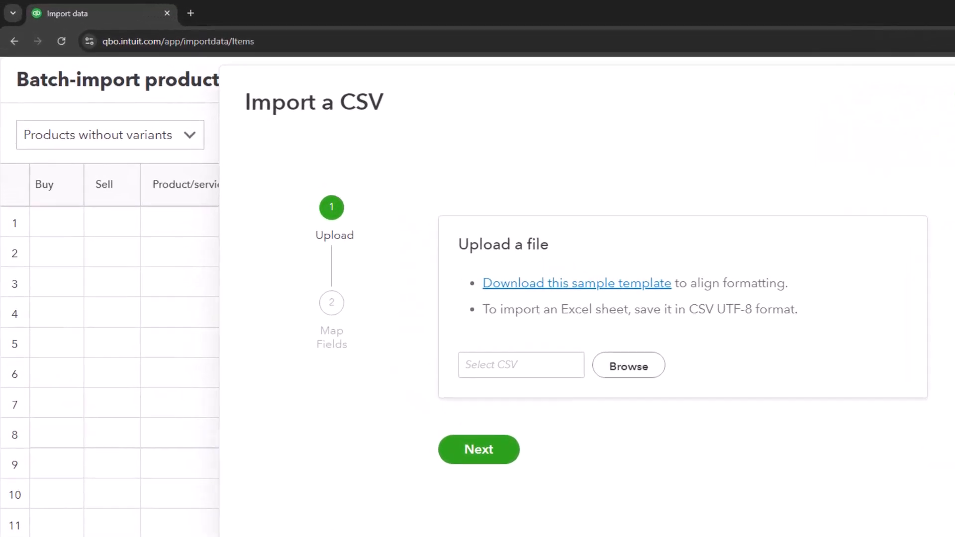
- Switch to File Explorer's 2 Set Up New Company File folder and check the file type of QuickBooks_Online_PnS_Sample_File CSV in its properties
{"action": "mouse_move", "coordinate": [598, 513]}
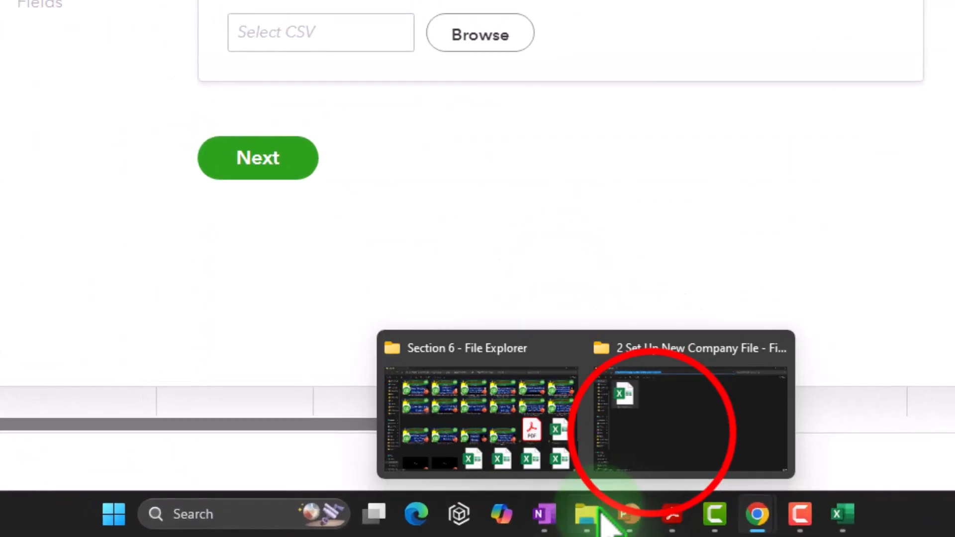
{"action": "left_click", "coordinate": [631, 417]}
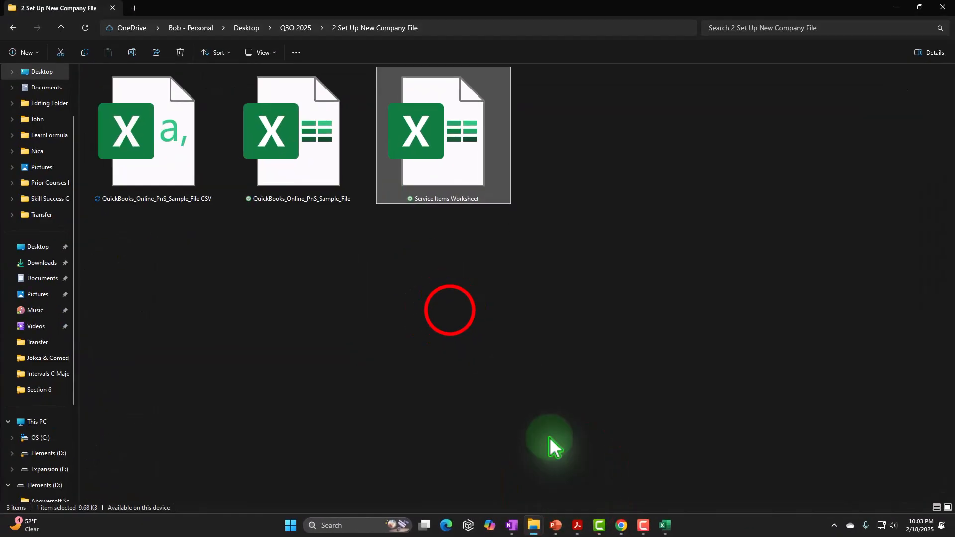
{"action": "left_click", "coordinate": [260, 251]}
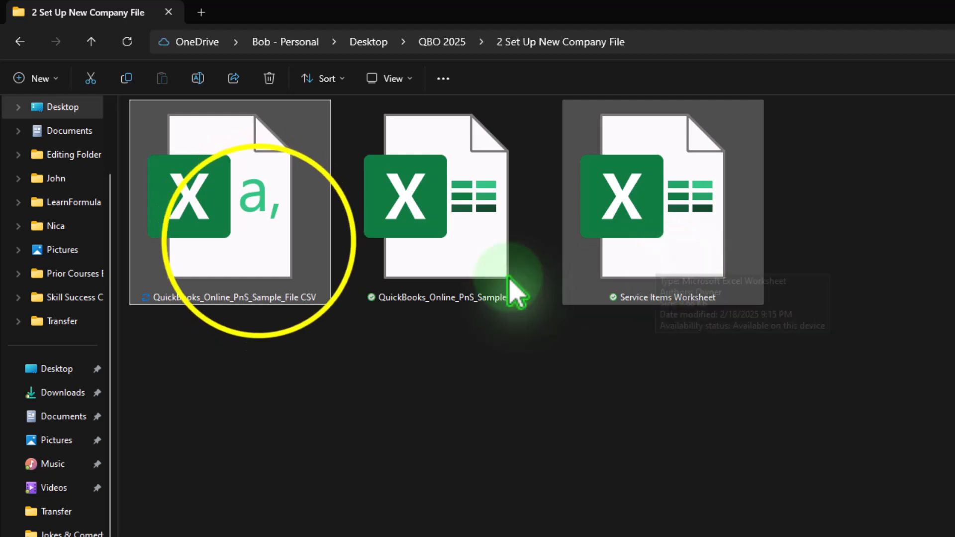
{"action": "right_click", "coordinate": [261, 244]}
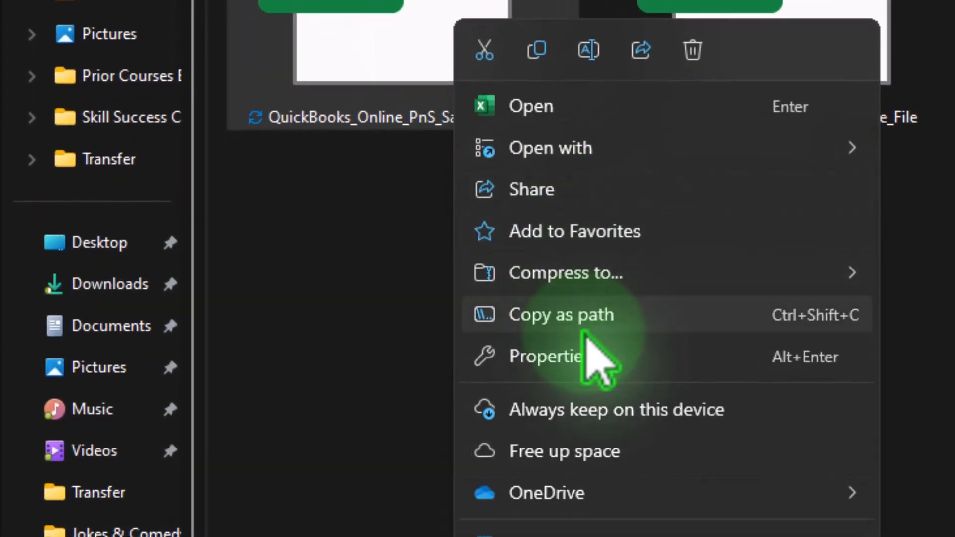
{"action": "left_click", "coordinate": [591, 321]}
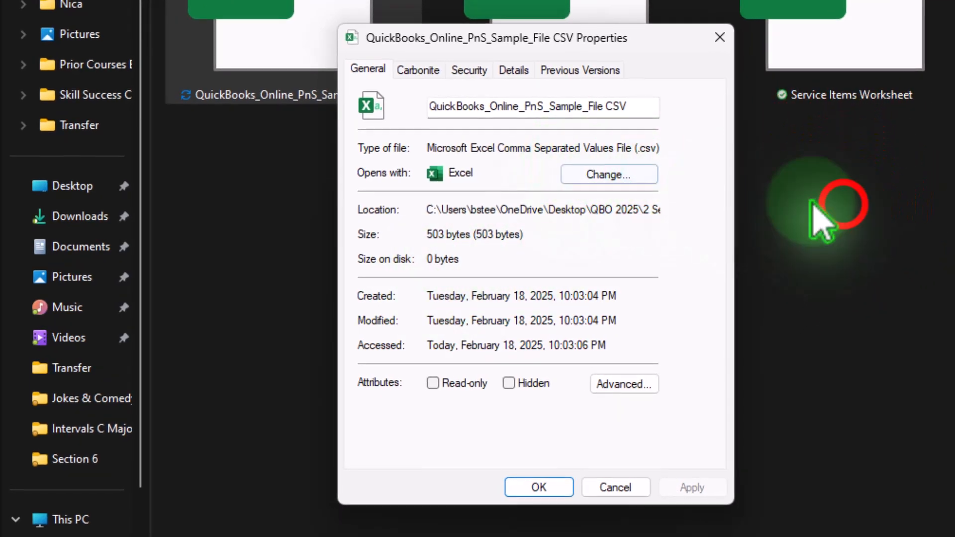
{"action": "left_click", "coordinate": [844, 204]}
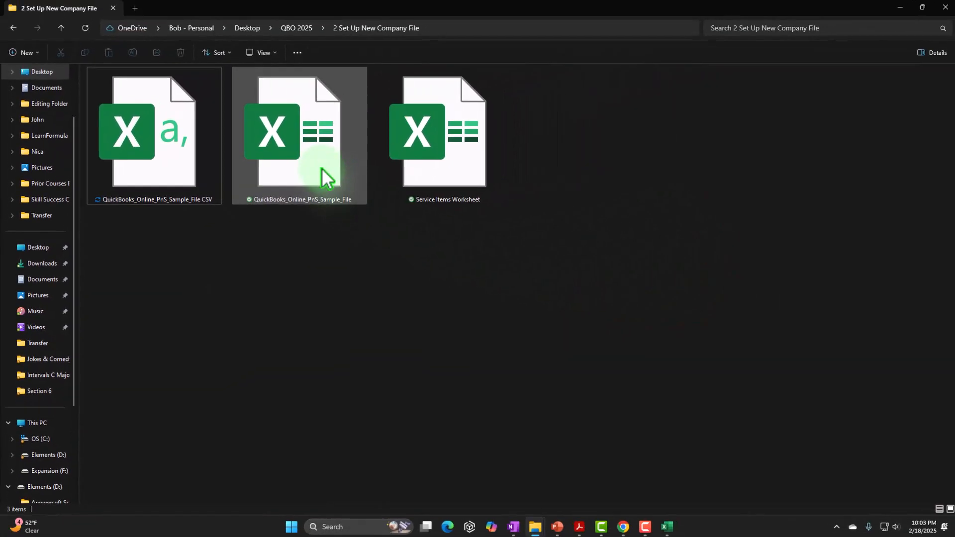
- Check the file type of the QuickBooks_Online_PnS_Sample_File workbook in its properties, and close them
{"action": "left_click", "coordinate": [325, 177]}
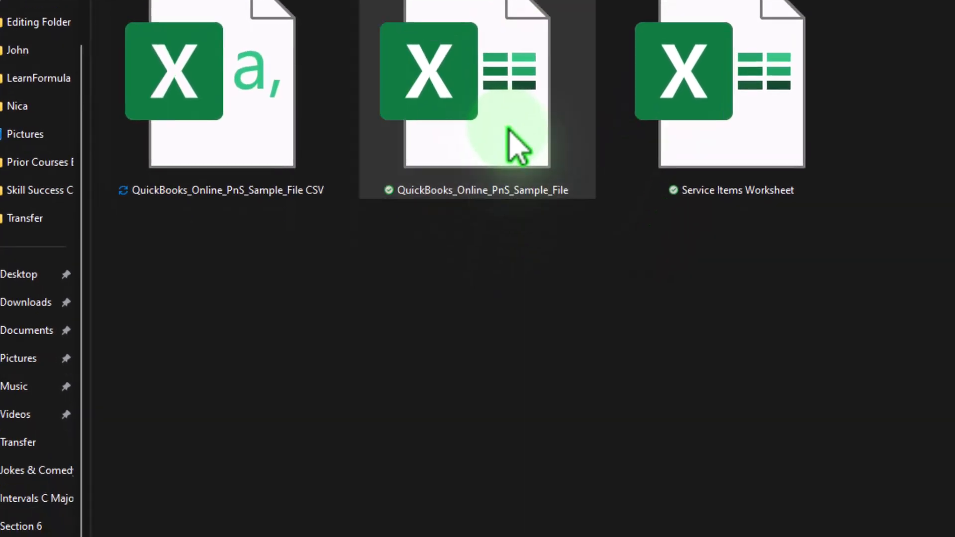
{"action": "right_click", "coordinate": [324, 173]}
{"action": "left_click", "coordinate": [663, 266]}
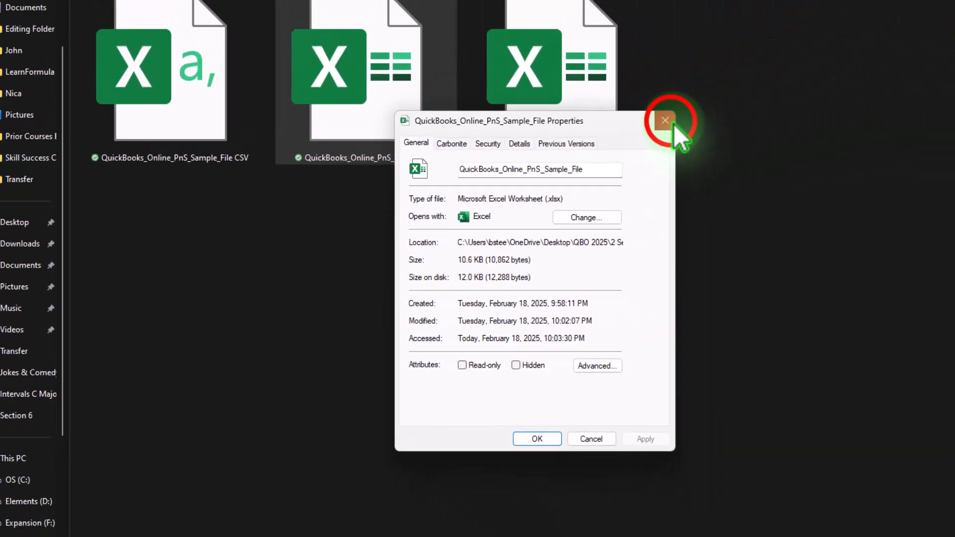
{"action": "left_click", "coordinate": [906, 36]}
- Open QuickBooks_Online_PnS_Sample_File CSV in Excel to check its data, and close it along with the Service Items Worksheet
{"action": "left_click", "coordinate": [236, 52]}
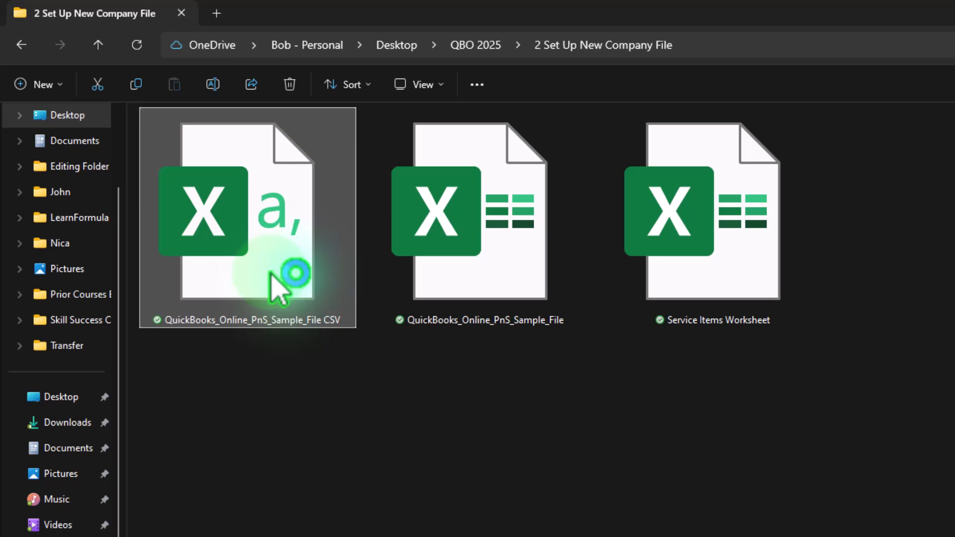
{"action": "double_click", "coordinate": [276, 288]}
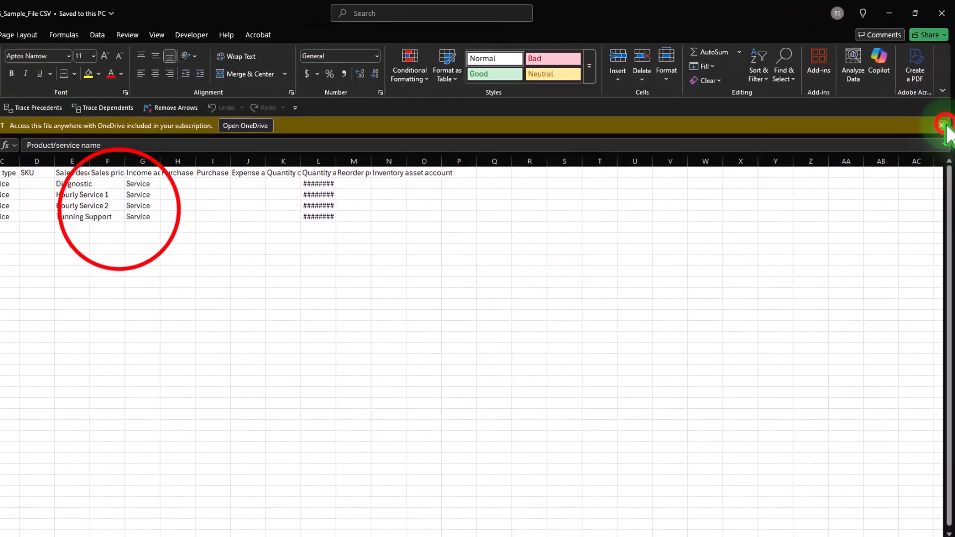
{"action": "left_click", "coordinate": [938, 147]}
{"action": "left_click", "coordinate": [230, 221]}
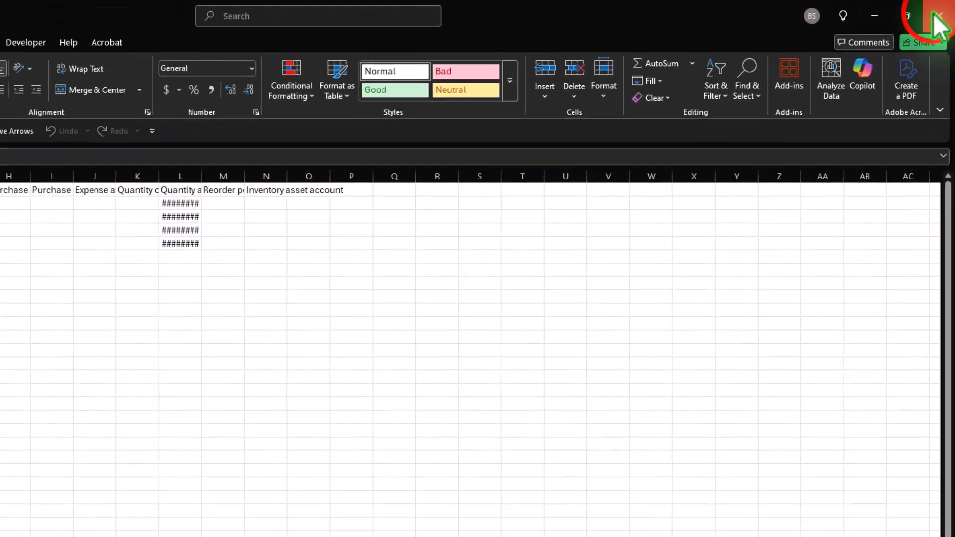
{"action": "left_click", "coordinate": [924, 21]}
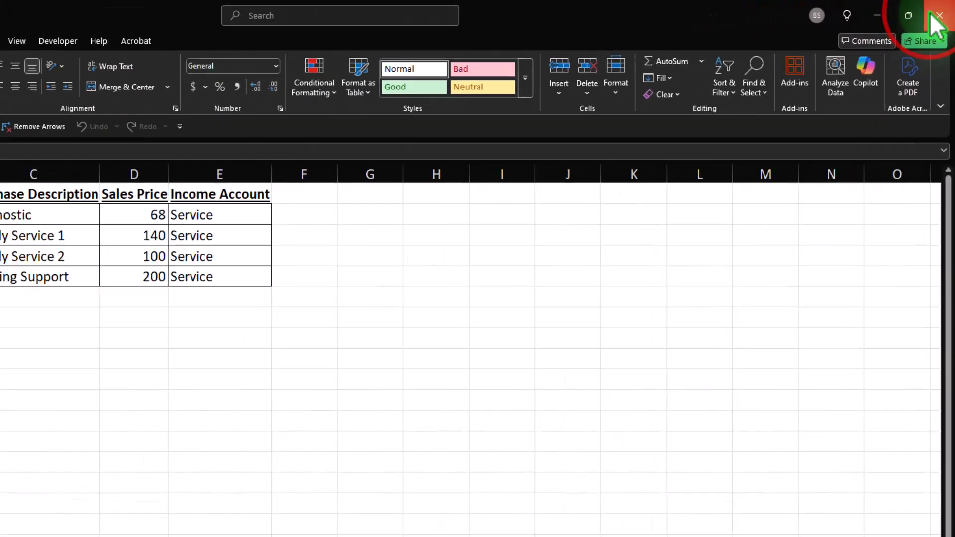
{"action": "left_click", "coordinate": [924, 26]}
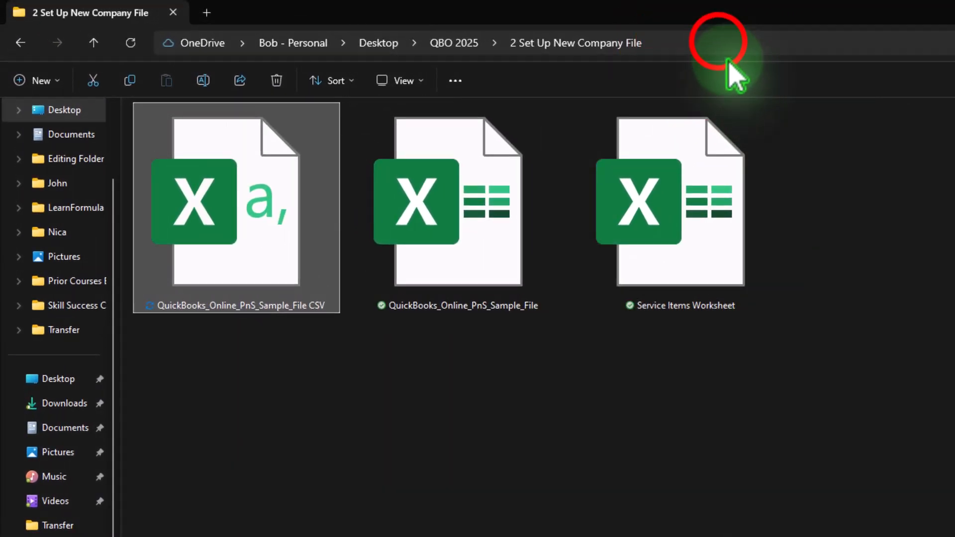
- Copy the path of the 2 Set Up New Company File folder and switch to the Import data page in Chrome
{"action": "left_click", "coordinate": [718, 43]}
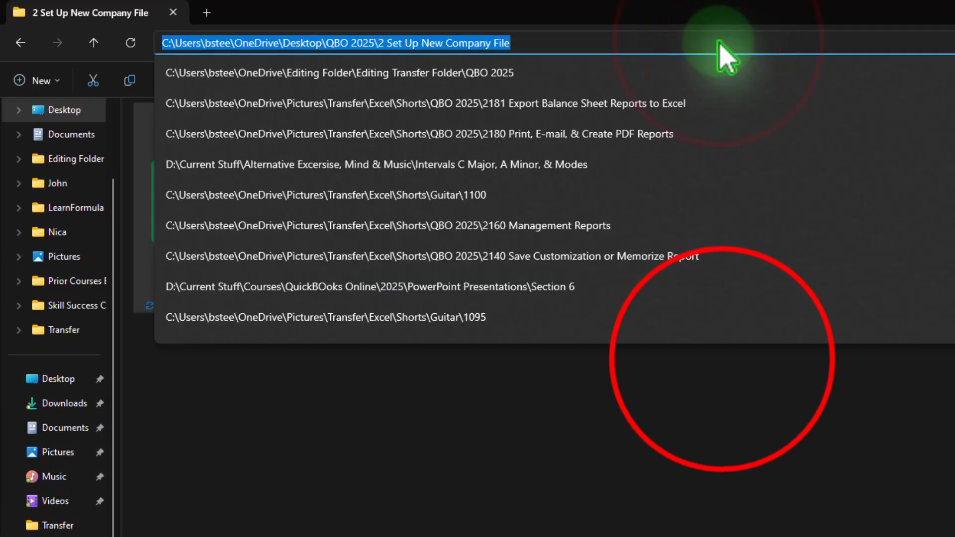
{"action": "left_click", "coordinate": [722, 358]}
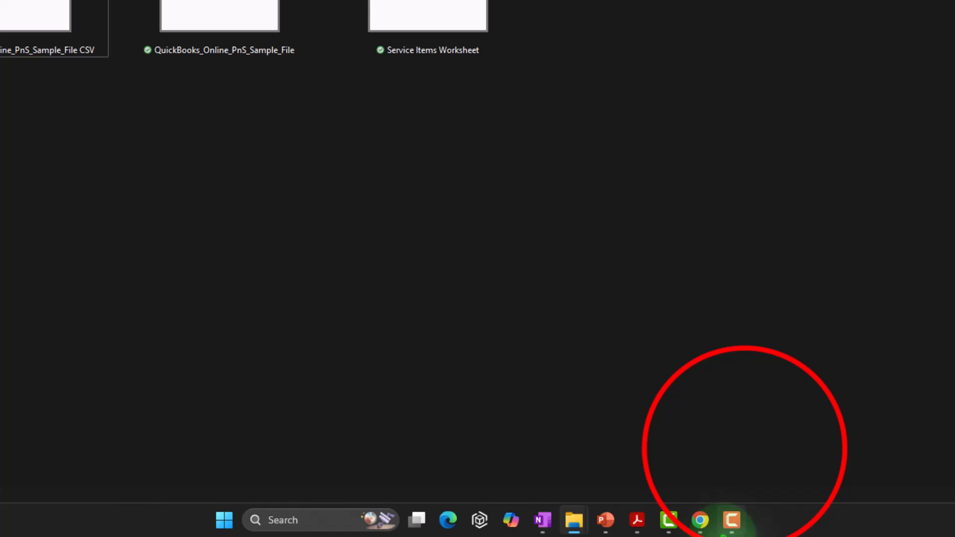
{"action": "left_click", "coordinate": [699, 520]}
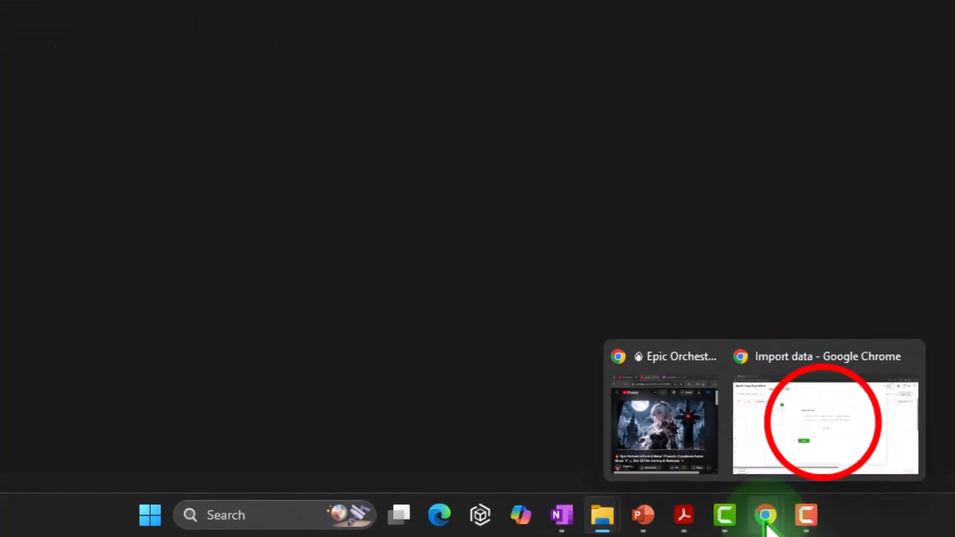
{"action": "left_click", "coordinate": [742, 436]}
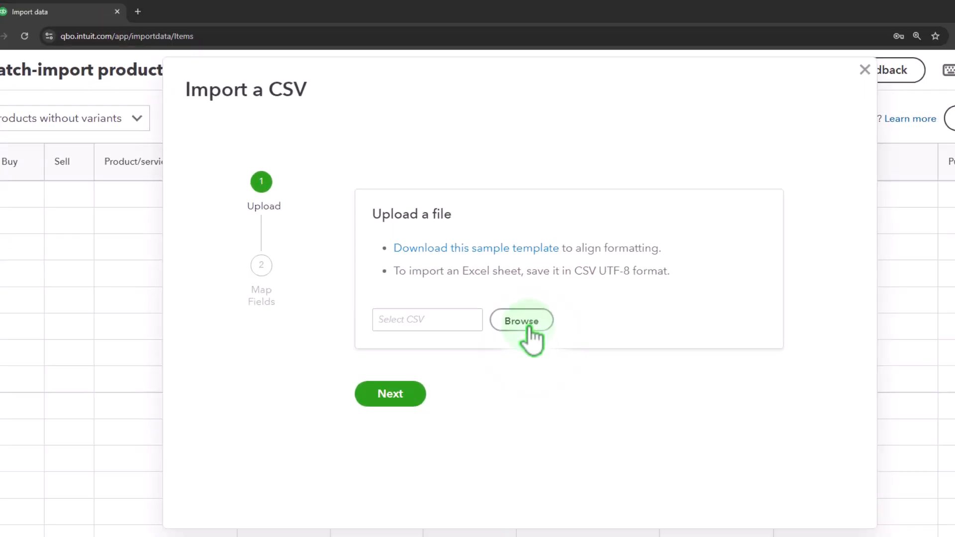
- Select QuickBooks_Online_PnS_Sample_File CSV from the 2 Set Up New Company File folder as the upload file, showing the folder with large icons
{"action": "left_click", "coordinate": [527, 326]}
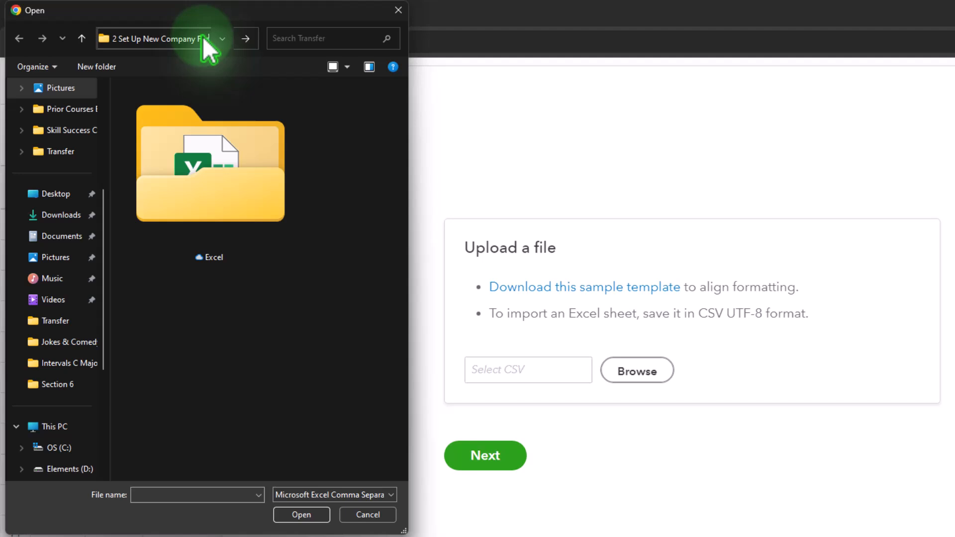
{"action": "key", "text": "Return"}
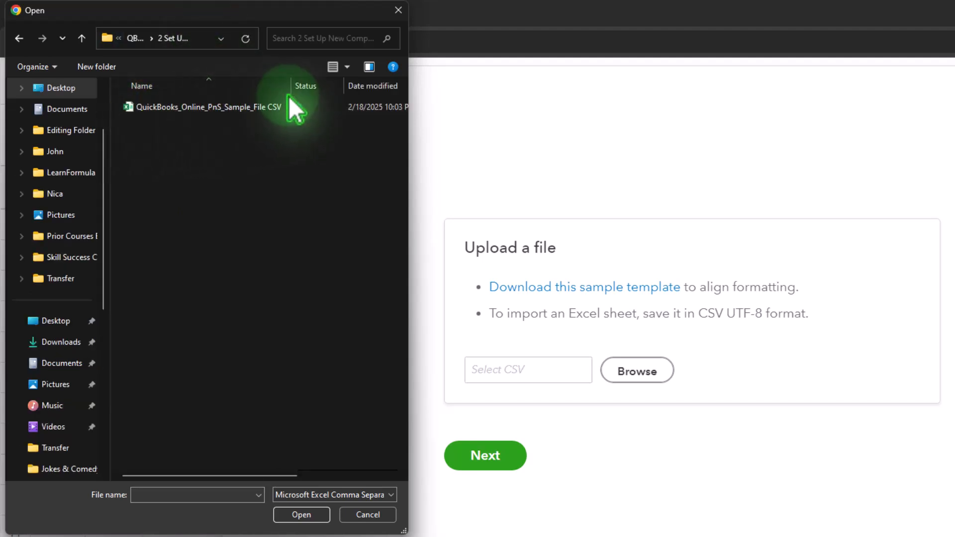
{"action": "left_click", "coordinate": [337, 66]}
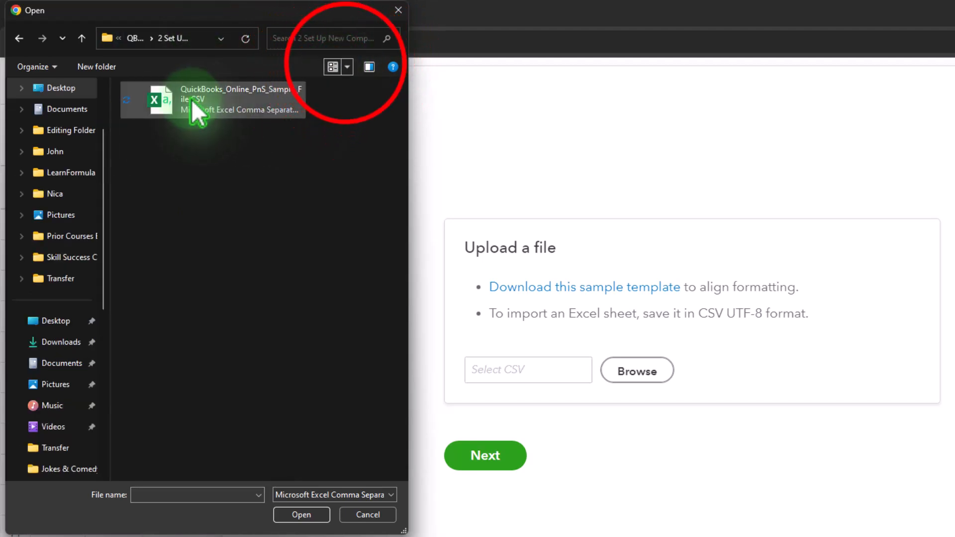
{"action": "left_click", "coordinate": [346, 66]}
{"action": "left_click", "coordinate": [380, 15]}
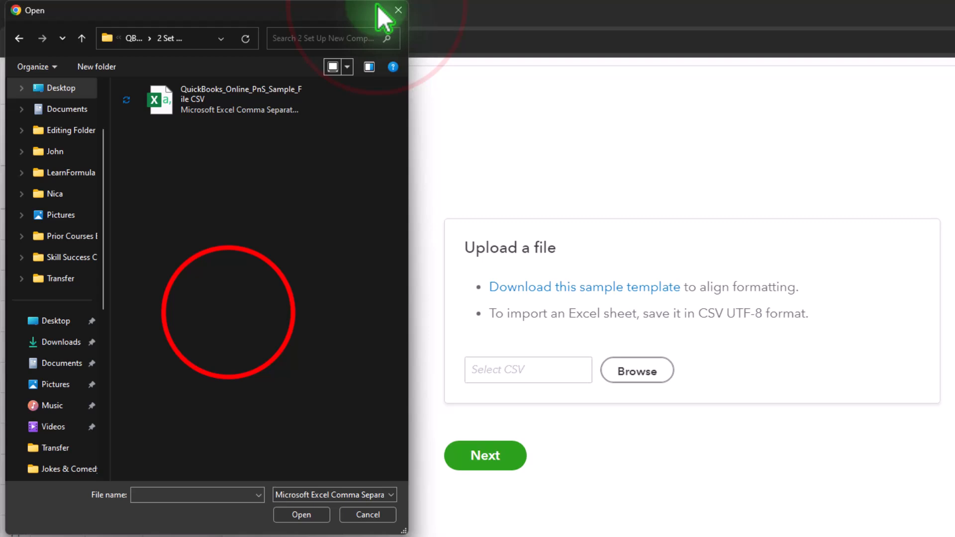
{"action": "left_click", "coordinate": [228, 313]}
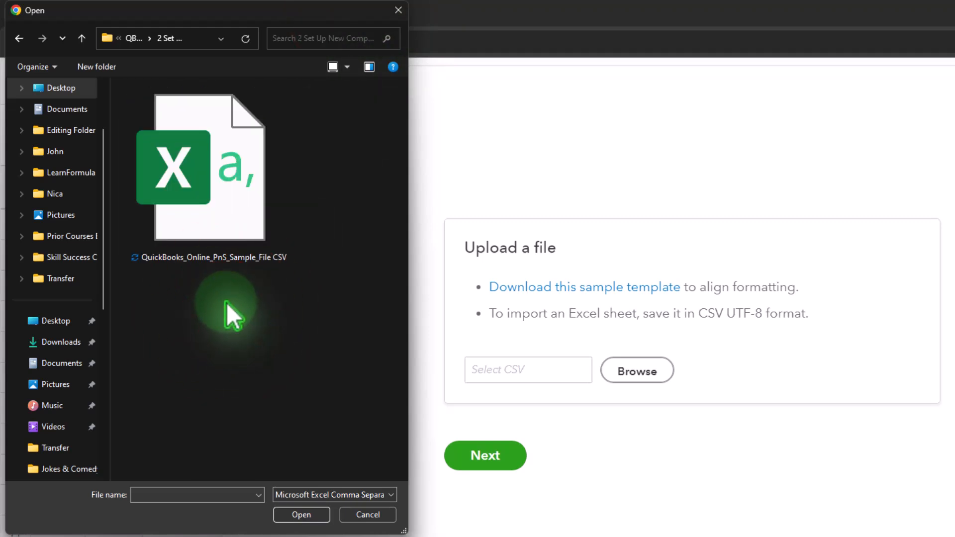
{"action": "double_click", "coordinate": [198, 212]}
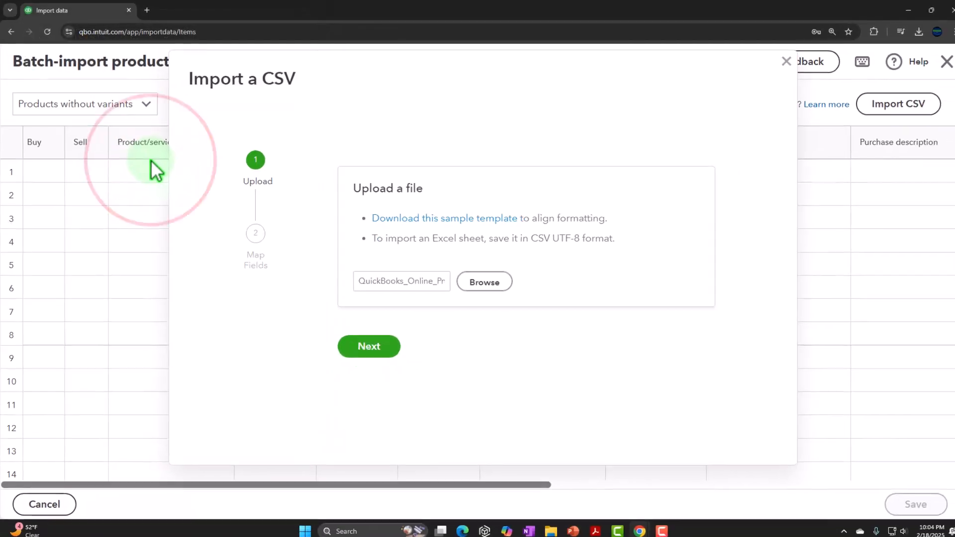
- Proceed to field mapping, review the CSV column headers against the QuickBooks fields, and load the rows into the batch-import grid
{"action": "left_click", "coordinate": [420, 388]}
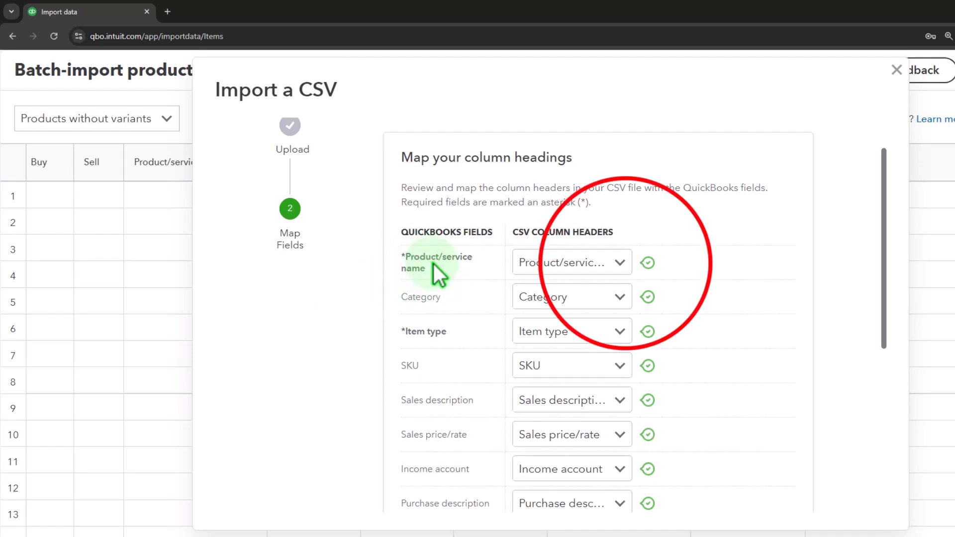
{"action": "left_click", "coordinate": [624, 266]}
{"action": "left_click", "coordinate": [625, 269]}
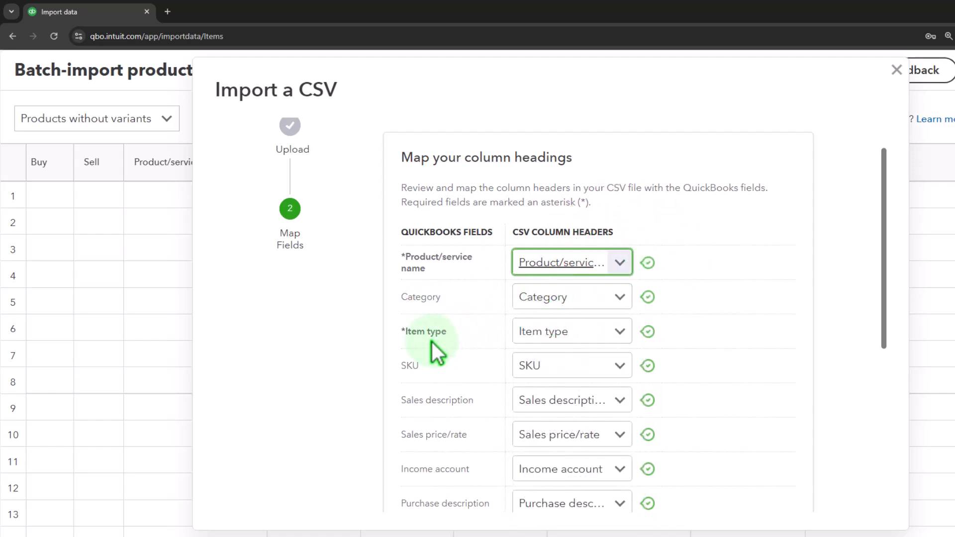
{"action": "scroll", "coordinate": [467, 365], "scroll_direction": "down", "scroll_amount": 1}
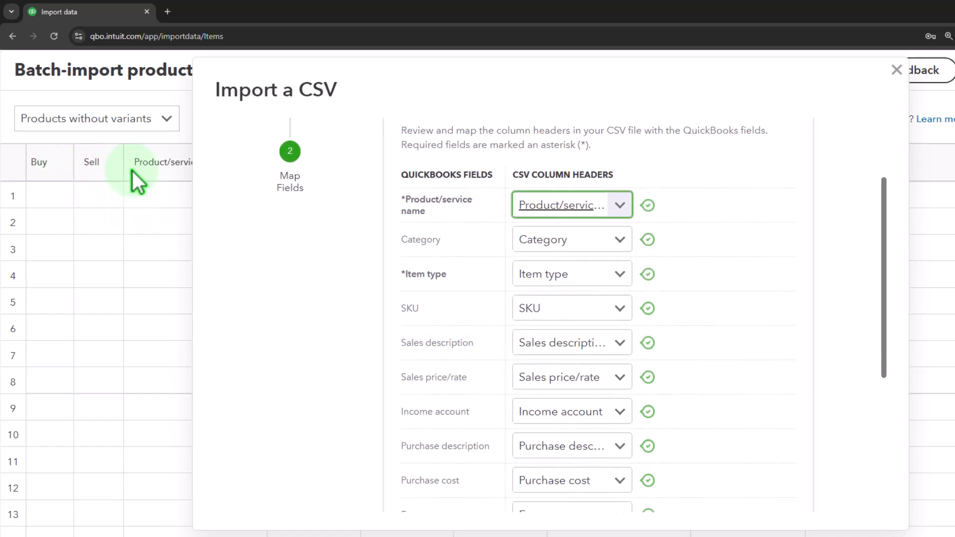
{"action": "scroll", "coordinate": [457, 334], "scroll_direction": "down", "scroll_amount": 1}
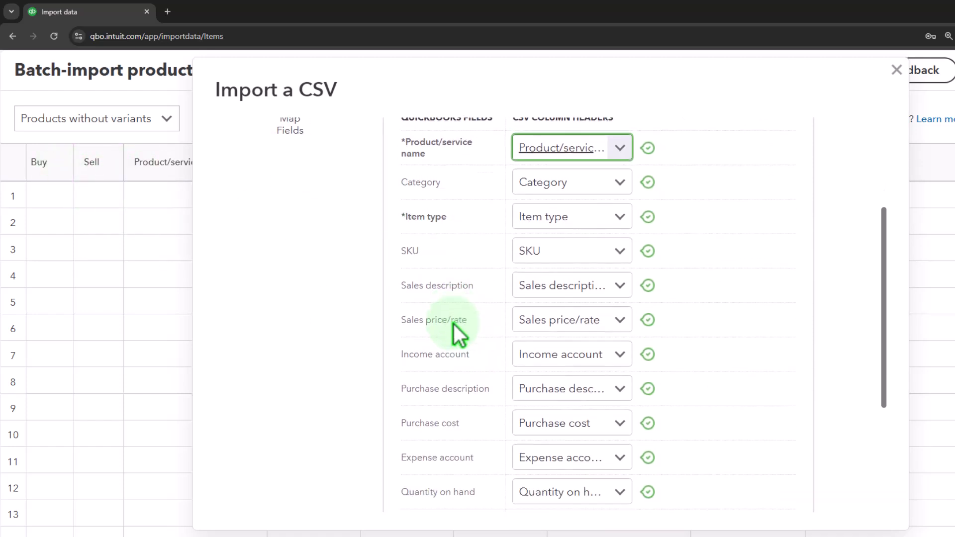
{"action": "scroll", "coordinate": [608, 298], "scroll_direction": "down", "scroll_amount": 4}
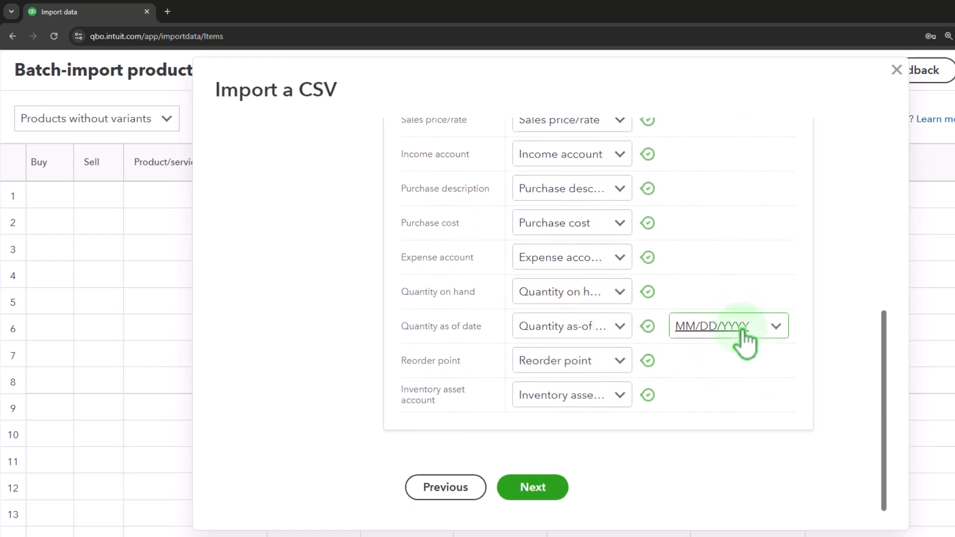
{"action": "left_click", "coordinate": [533, 488]}
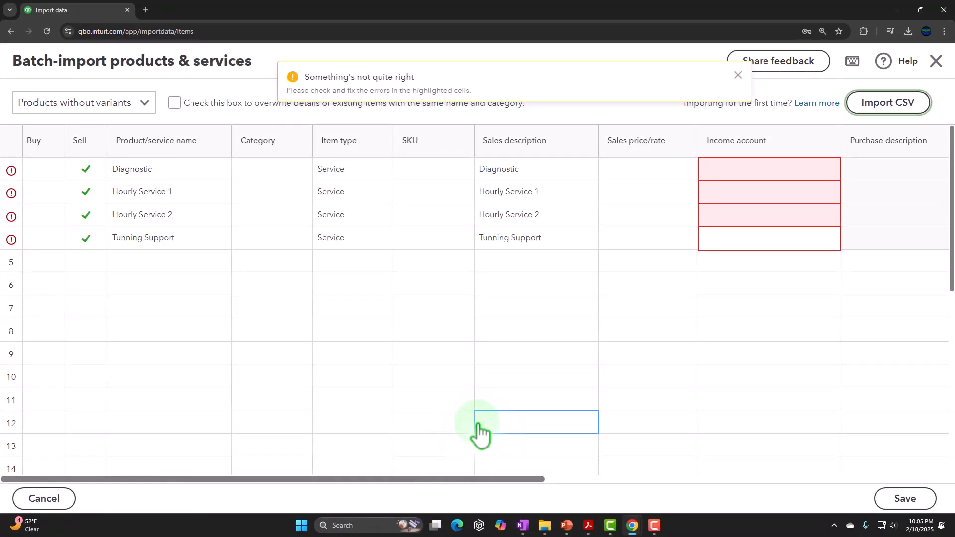
- Set the income account to Services for Diagnostic, Hourly Service 1, Hourly Service 2 and Tunning Support in the batch-import grid
{"action": "left_click", "coordinate": [485, 332]}
{"action": "left_click", "coordinate": [454, 301]}
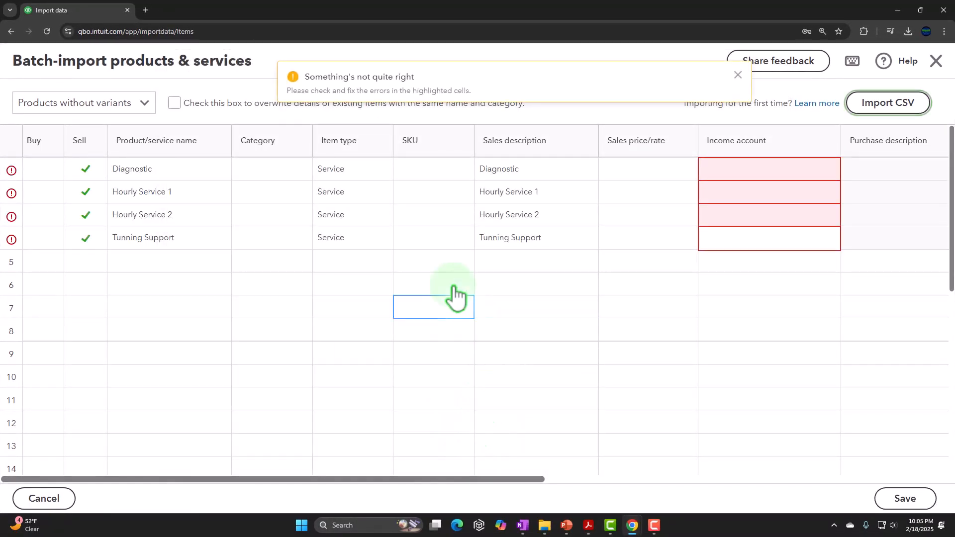
{"action": "left_click", "coordinate": [710, 175]}
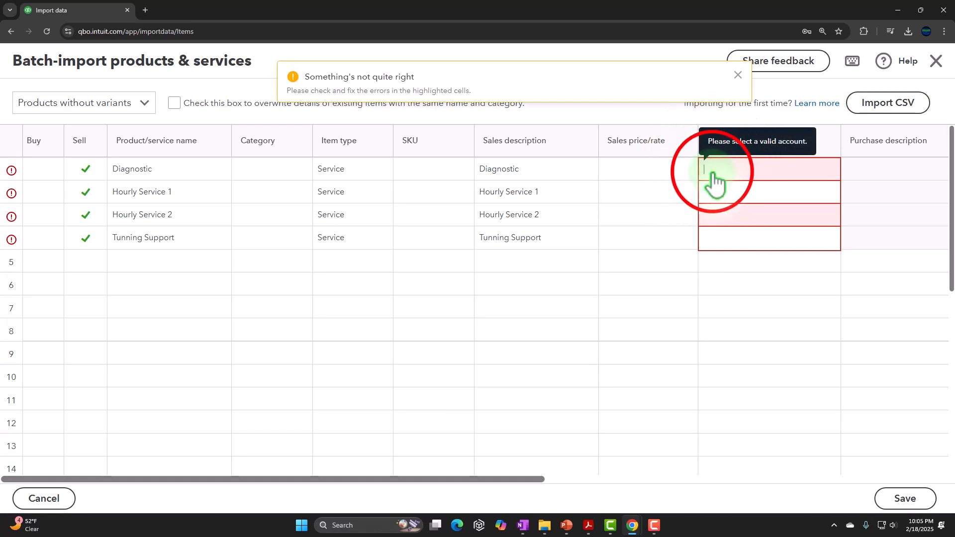
{"action": "left_click", "coordinate": [609, 269]}
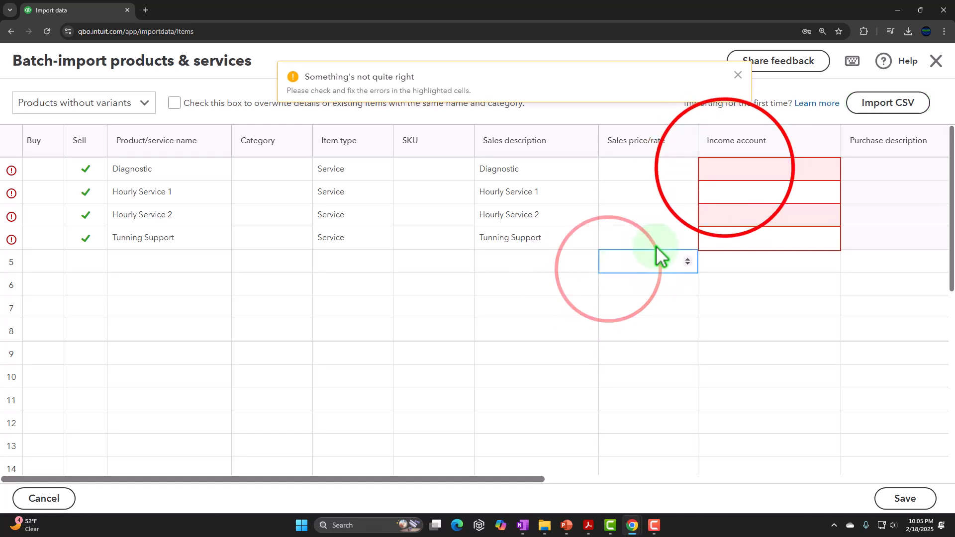
{"action": "left_click", "coordinate": [725, 168]}
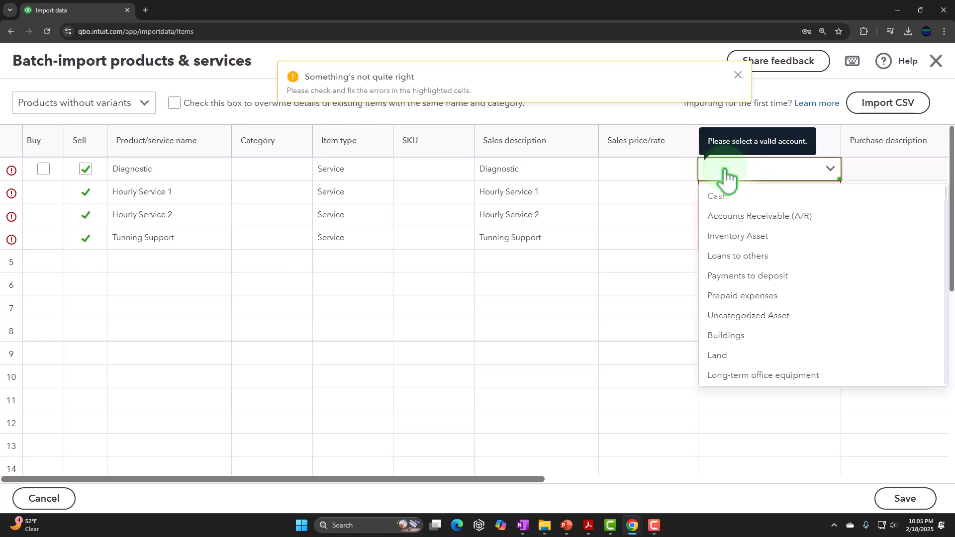
{"action": "left_click", "coordinate": [716, 173]}
{"action": "left_click", "coordinate": [719, 172]}
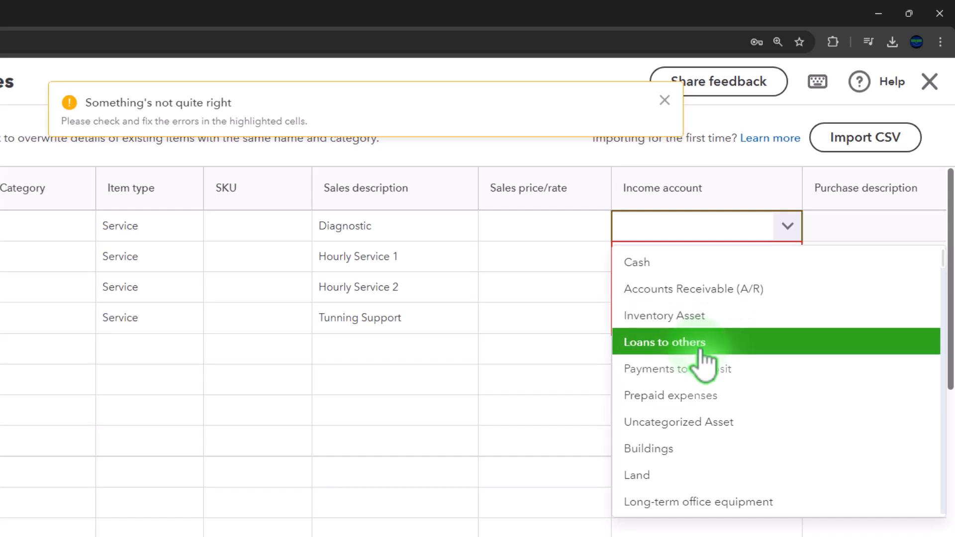
{"action": "scroll", "coordinate": [703, 363], "scroll_direction": "down", "scroll_amount": 5}
{"action": "scroll", "coordinate": [707, 373], "scroll_direction": "down", "scroll_amount": 10}
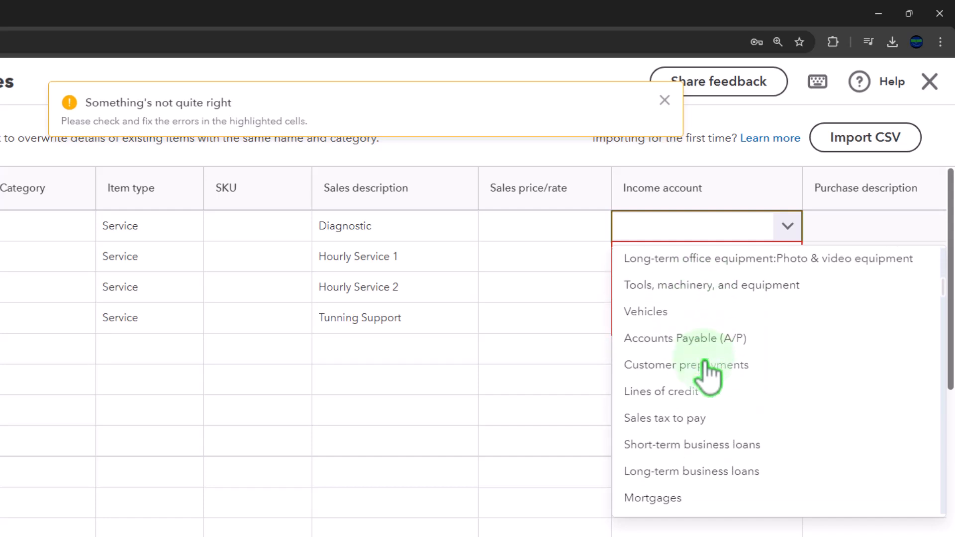
{"action": "scroll", "coordinate": [708, 374], "scroll_direction": "down", "scroll_amount": 4}
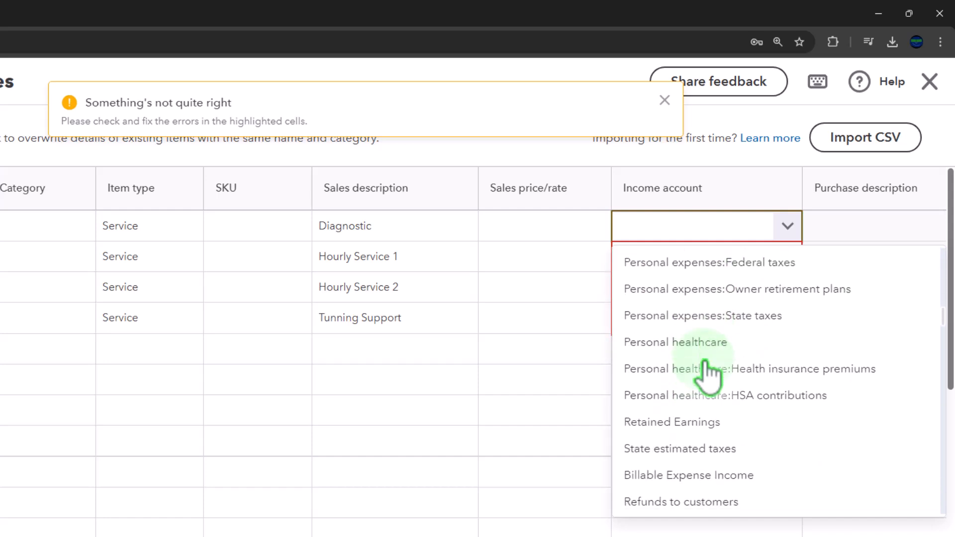
{"action": "key", "text": "Down"}
{"action": "key", "text": "Down"}
{"action": "key", "text": "Down"}
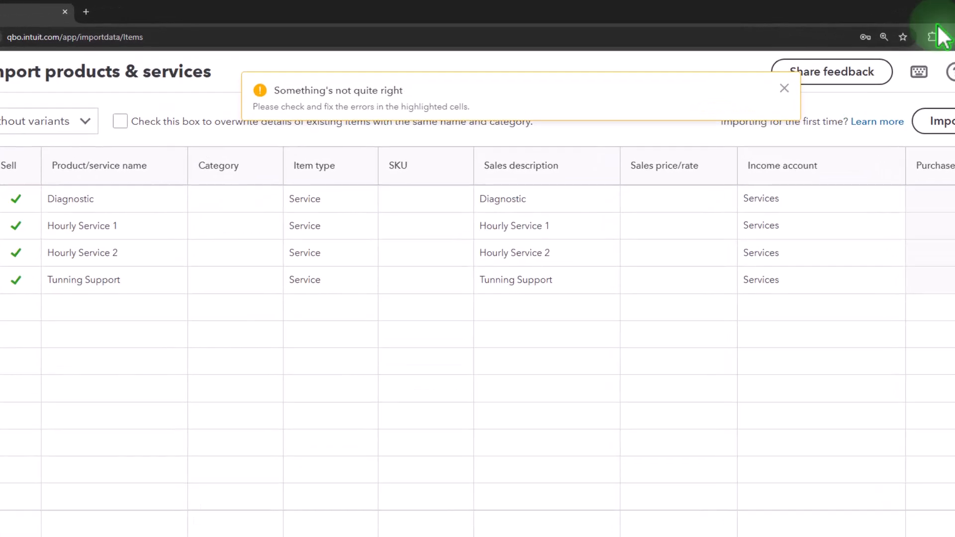
- Compare the grid's income accounts with the Income account column of QuickBooks_Online_PnS_Sample_File in Excel, and return to the import grid
{"action": "left_click", "coordinate": [790, 224]}
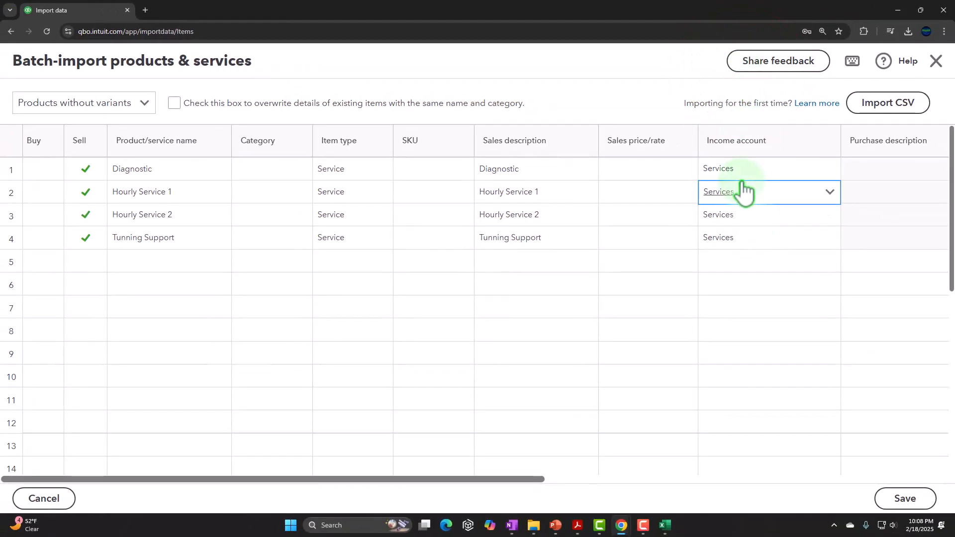
{"action": "left_click", "coordinate": [741, 261]}
{"action": "mouse_move", "coordinate": [665, 525]}
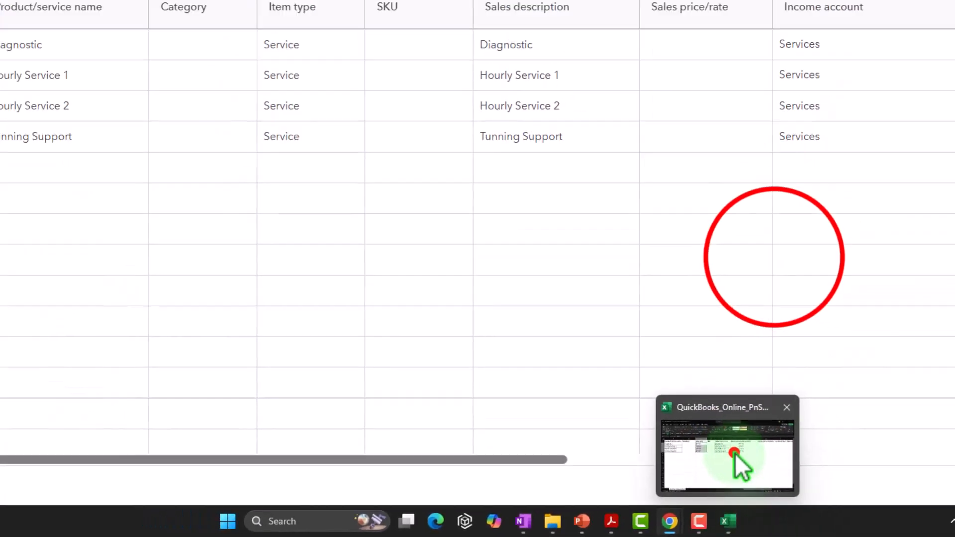
{"action": "left_click", "coordinate": [734, 454]}
{"action": "left_click", "coordinate": [699, 326]}
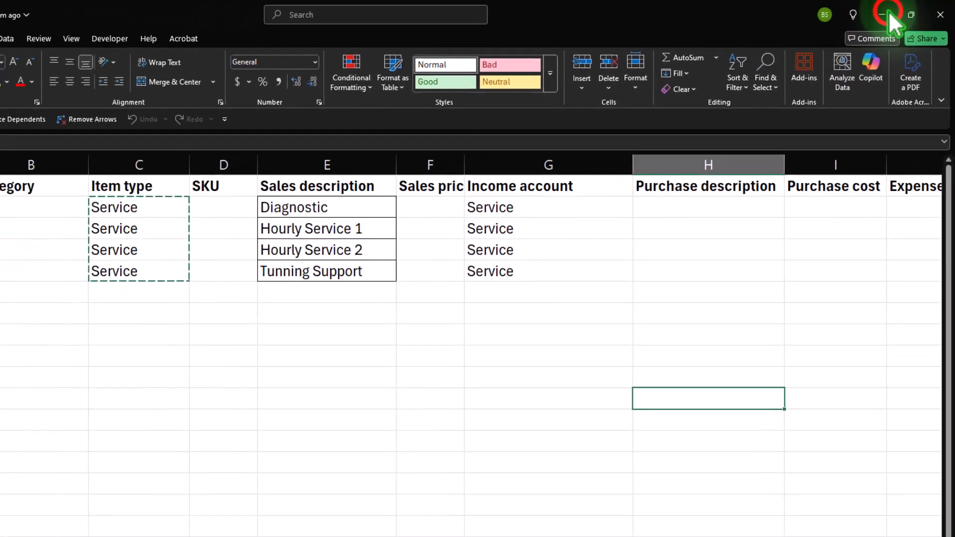
{"action": "left_click", "coordinate": [888, 11]}
{"action": "left_click", "coordinate": [789, 193]}
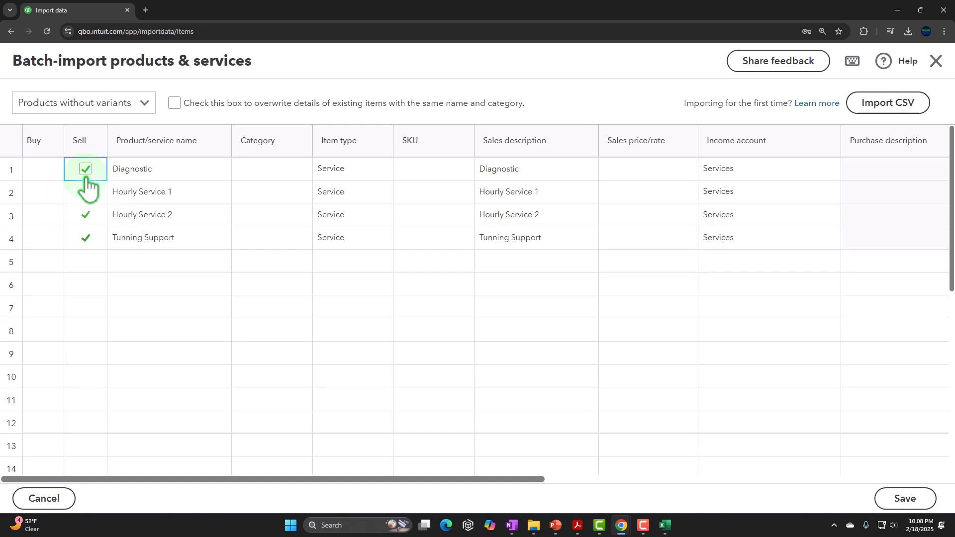
- Review the remaining columns of the batch-import grid and save the four products and services
{"action": "left_click_drag", "start_coordinate": [478, 479], "coordinate": [858, 492]}
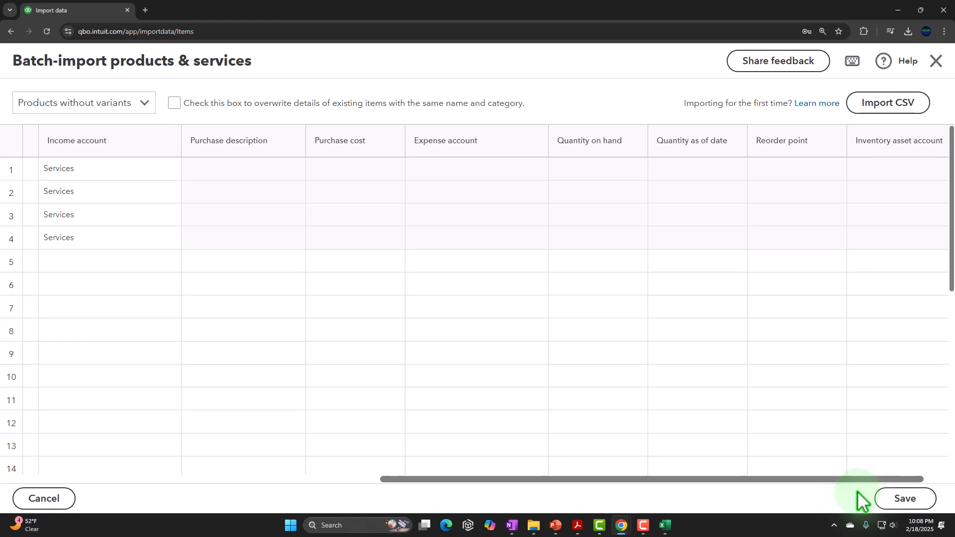
{"action": "left_click_drag", "start_coordinate": [858, 493], "coordinate": [434, 493]}
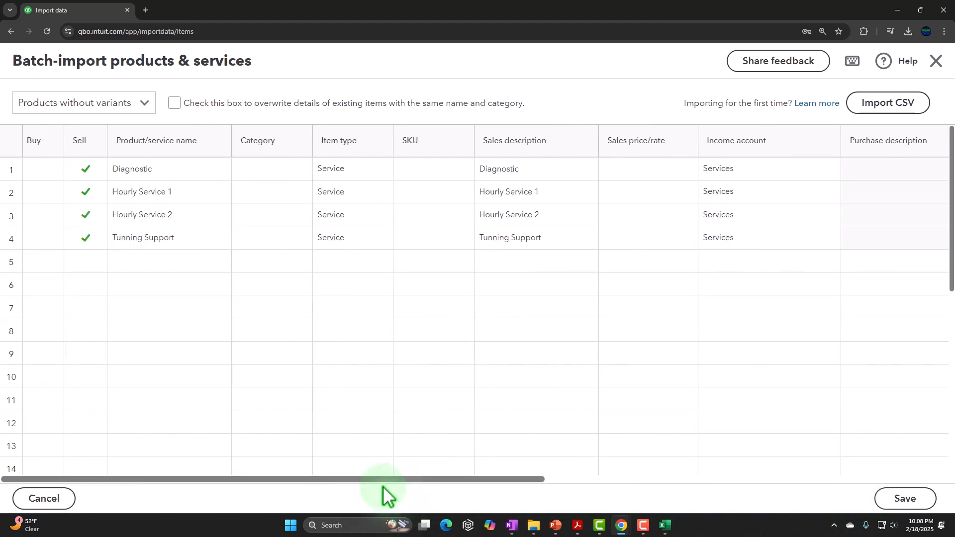
{"action": "left_click", "coordinate": [909, 476]}
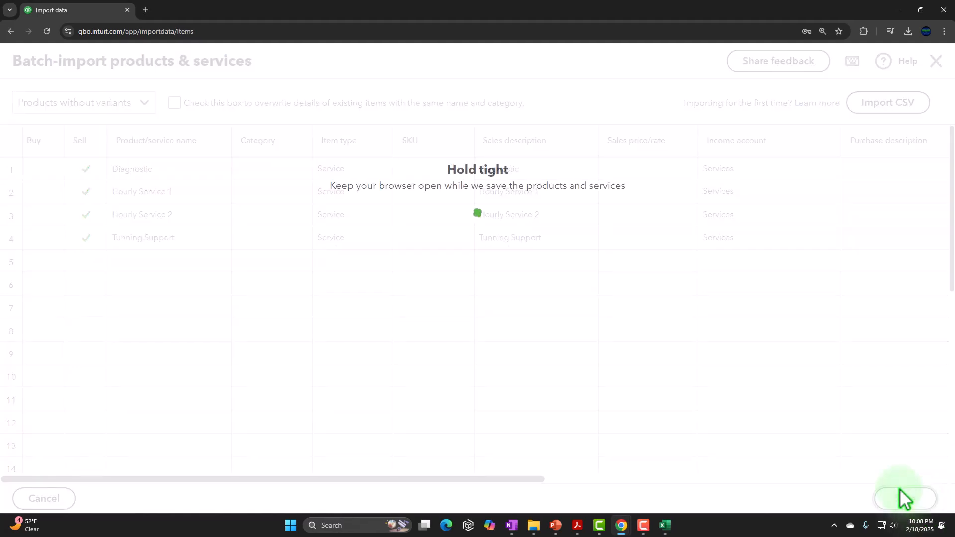
{"action": "left_click_drag", "start_coordinate": [444, 479], "coordinate": [277, 497]}
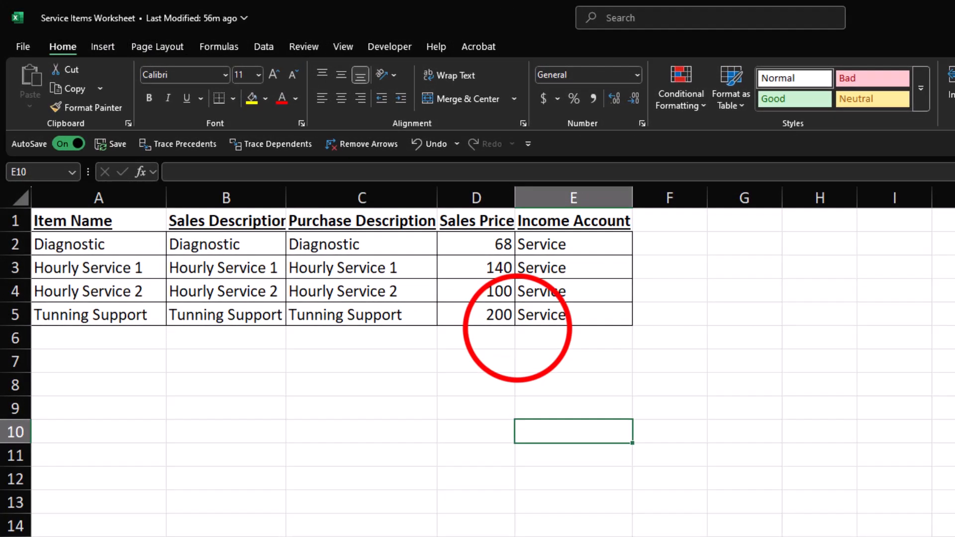
- Copy the sales prices 68, 140, 100 and 200 from Service Items Worksheet into the grid's Sales price/rate column, starting at Diagnostic
{"action": "left_click", "coordinate": [519, 329]}
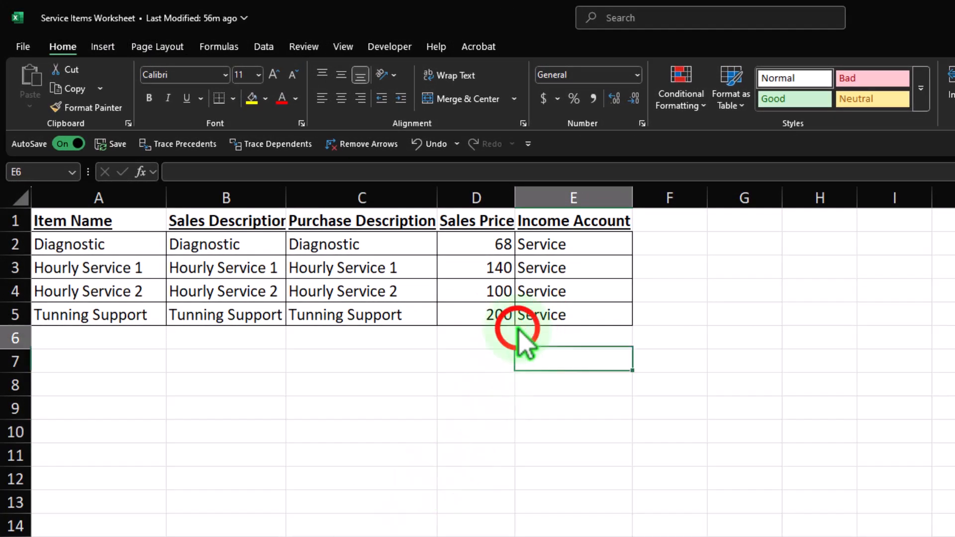
{"action": "left_click_drag", "start_coordinate": [493, 244], "coordinate": [476, 313]}
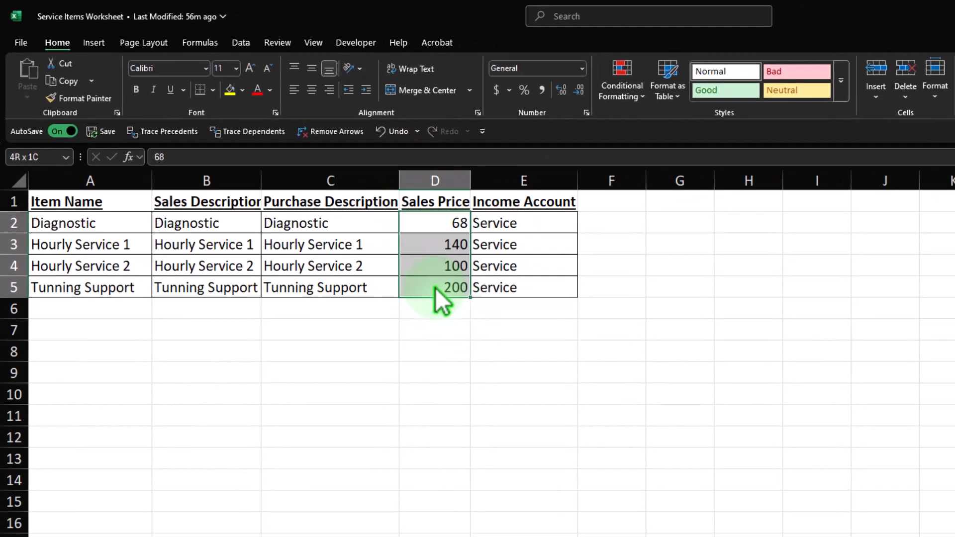
{"action": "key", "text": "ctrl+c"}
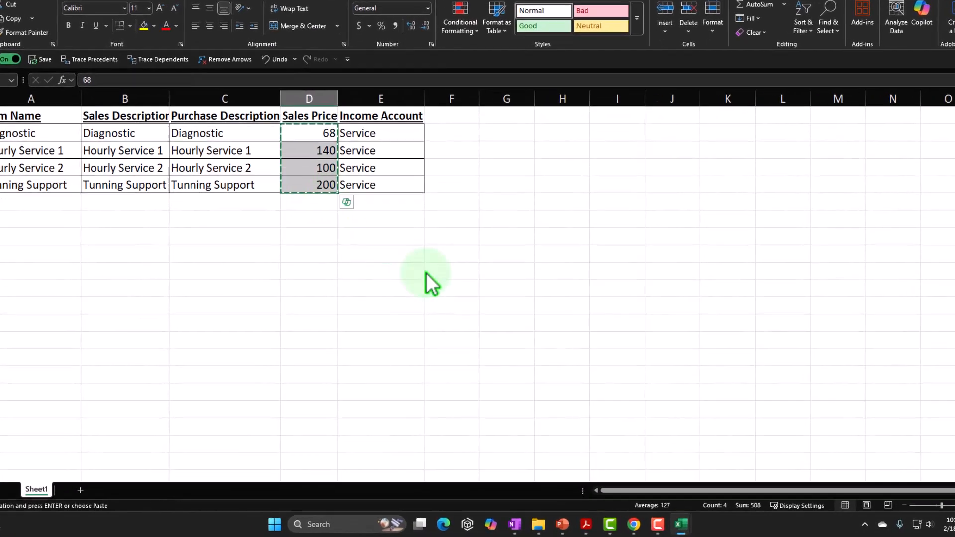
{"action": "mouse_move", "coordinate": [652, 524]}
{"action": "left_click", "coordinate": [657, 465]}
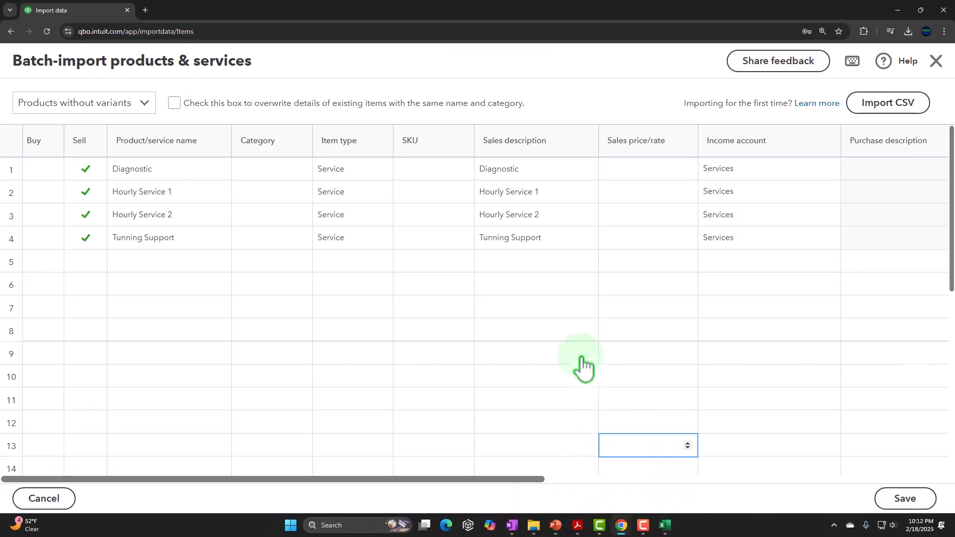
{"action": "left_click", "coordinate": [619, 222]}
{"action": "left_click", "coordinate": [625, 176]}
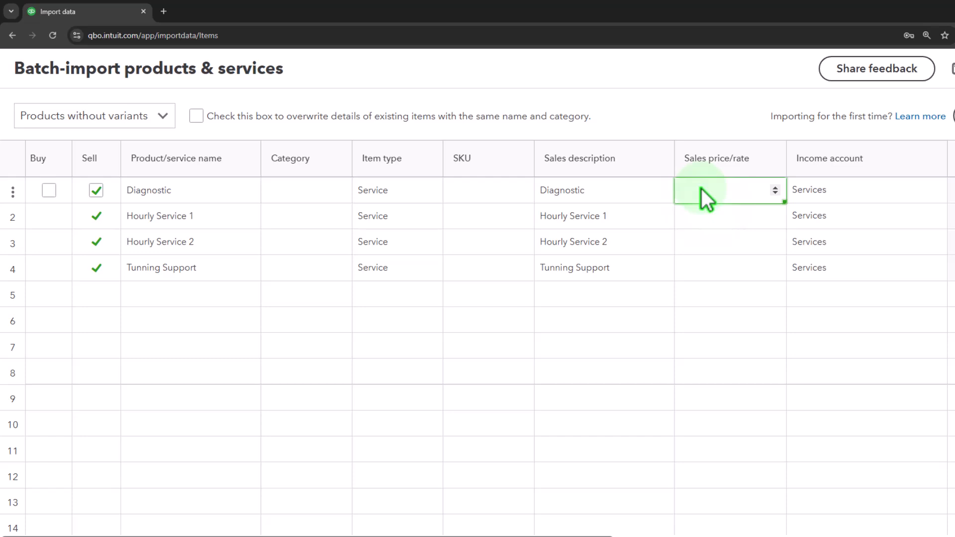
{"action": "key", "text": "ctrl+v"}
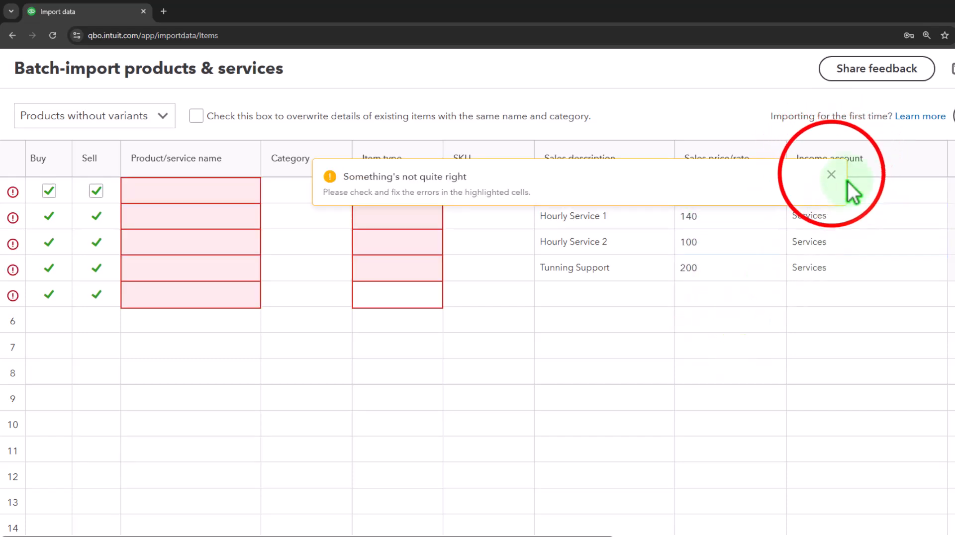
{"action": "left_click", "coordinate": [831, 175]}
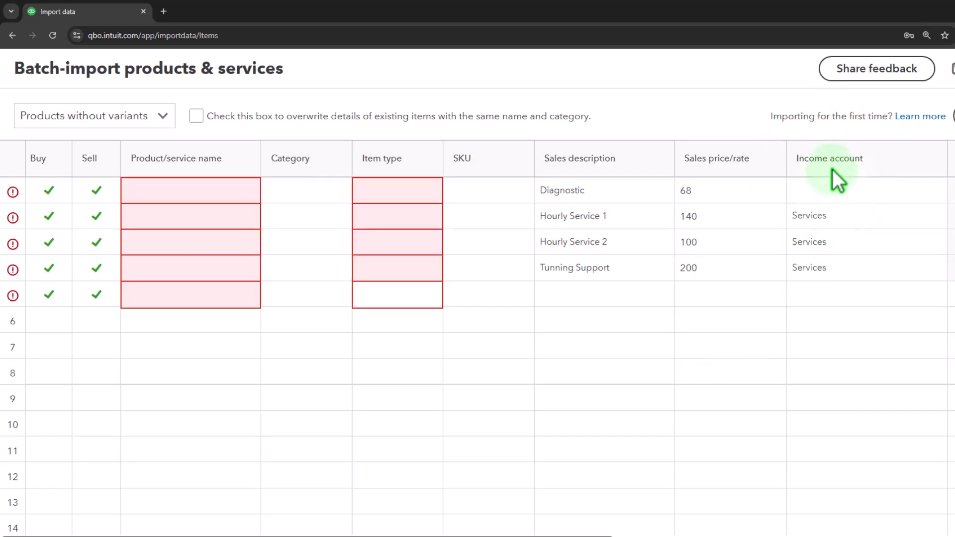
- Switch to QuickBooks_Online_PnS_Sample_File in Excel and copy the product/service names from Diagnostic to Tunning Support in A2:A5
{"action": "left_click", "coordinate": [224, 192]}
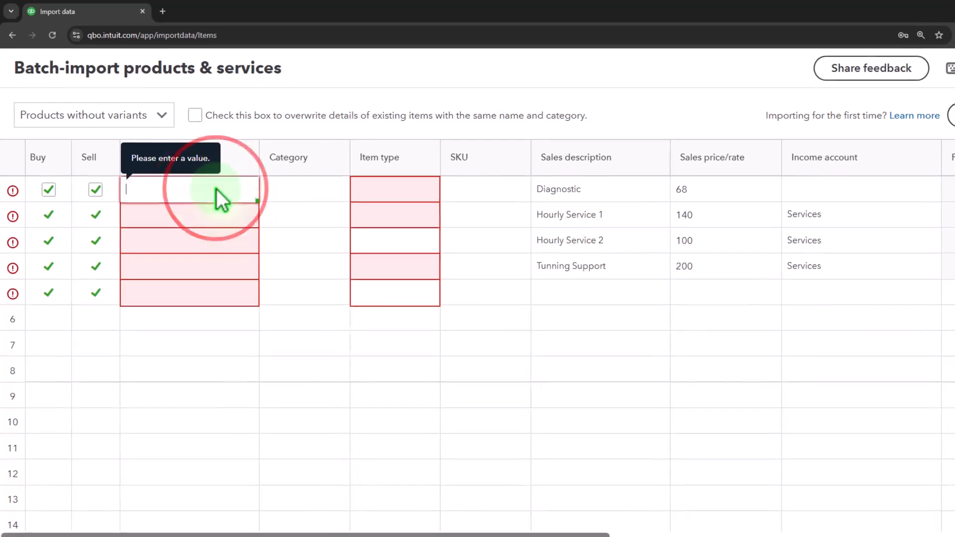
{"action": "mouse_move", "coordinate": [685, 535]}
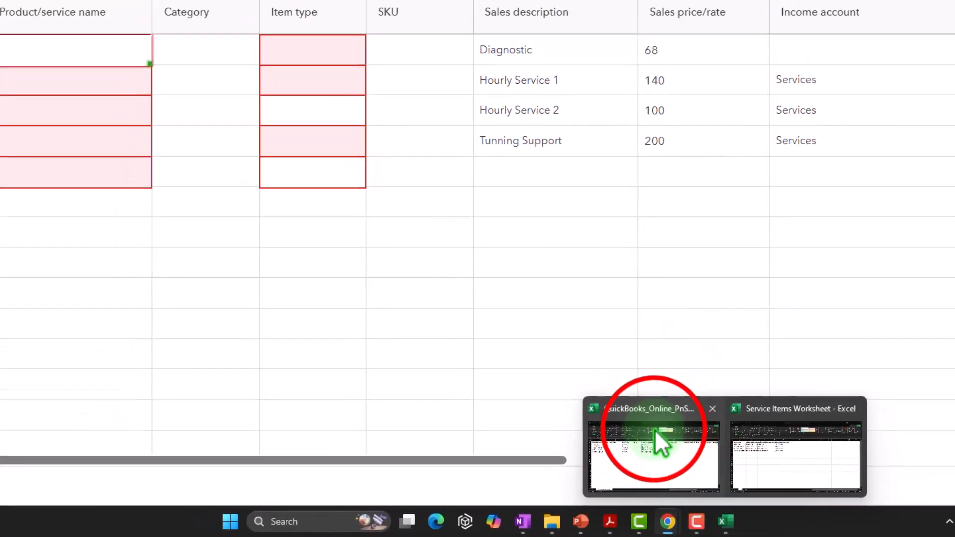
{"action": "left_click", "coordinate": [655, 430]}
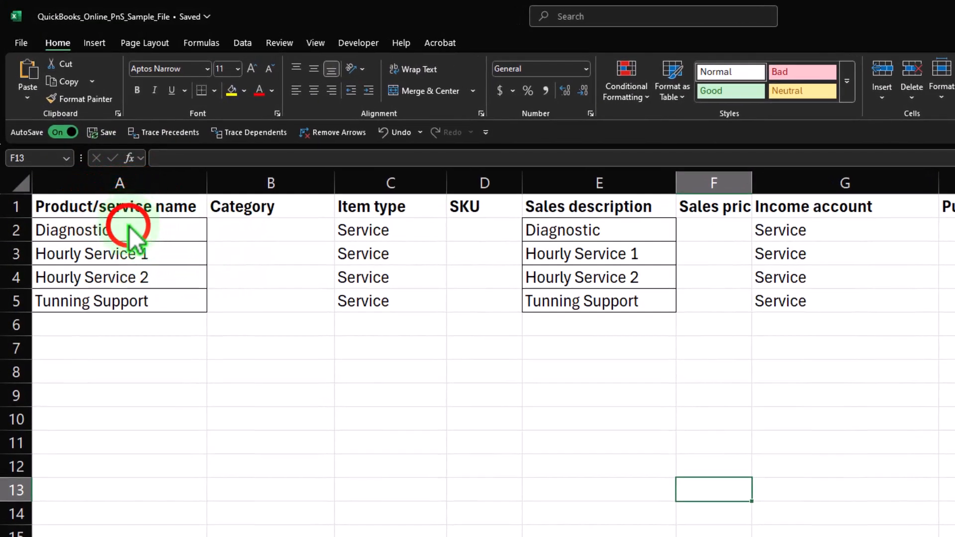
{"action": "left_click_drag", "start_coordinate": [128, 230], "coordinate": [130, 314]}
{"action": "key", "text": "ctrl+q"}
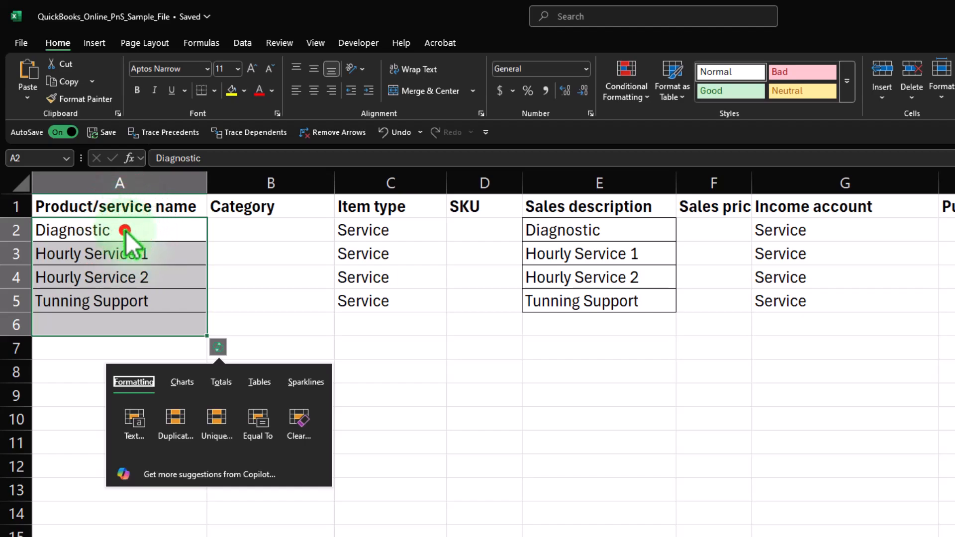
{"action": "left_click_drag", "start_coordinate": [127, 231], "coordinate": [138, 315]}
{"action": "key", "text": "ctrl+c"}
{"action": "mouse_move", "coordinate": [646, 522]}
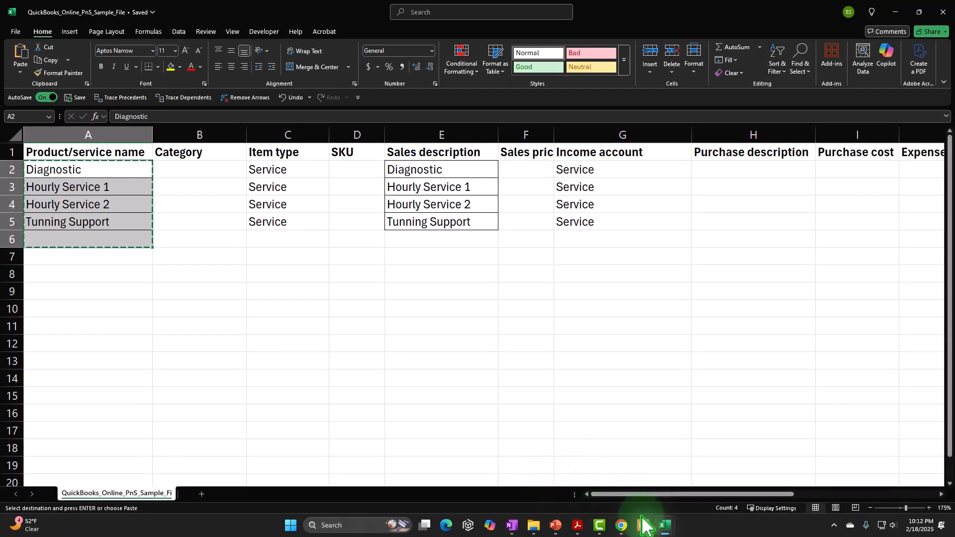
{"action": "left_click", "coordinate": [288, 343]}
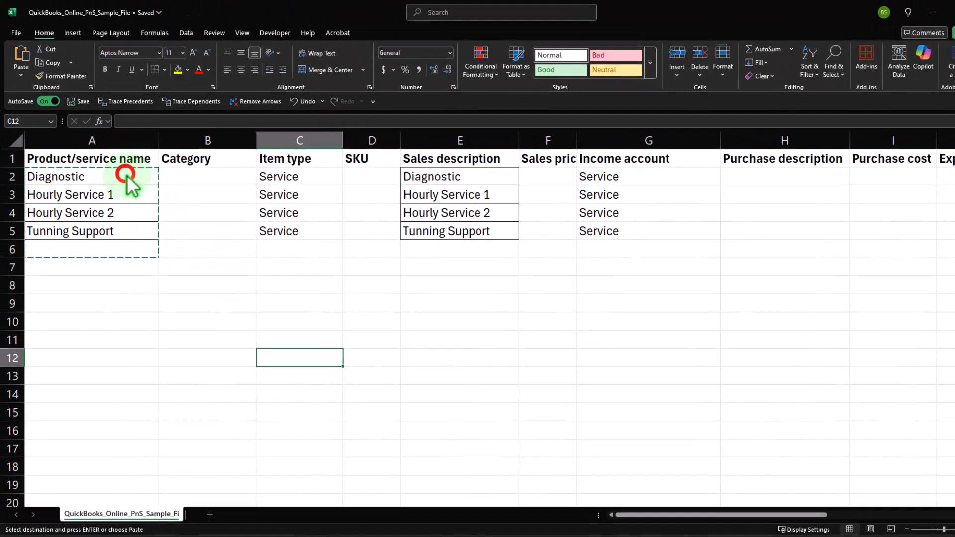
{"action": "left_click_drag", "start_coordinate": [127, 175], "coordinate": [128, 231]}
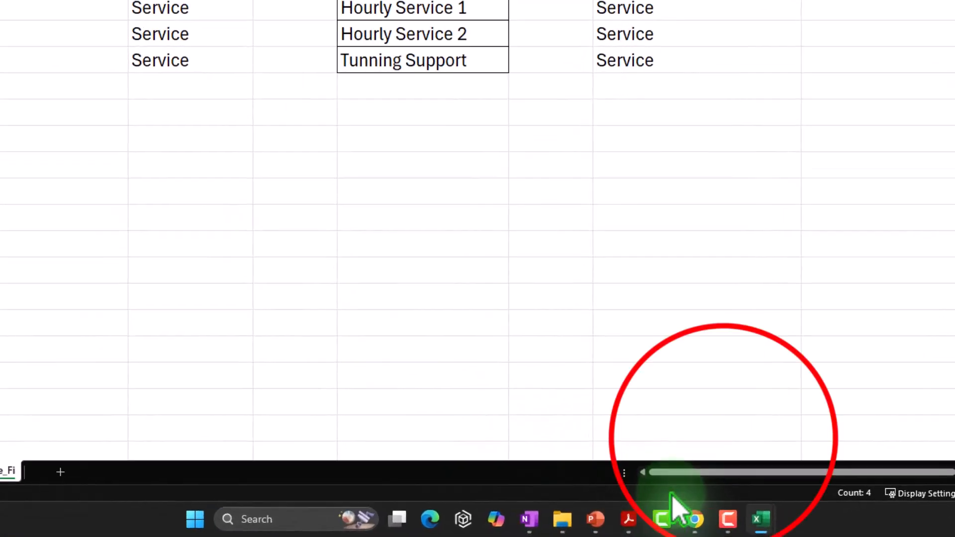
- Switch back to Chrome and paste the copied names into the Product/service name column, starting in the first row
{"action": "mouse_move", "coordinate": [688, 519]}
{"action": "left_click", "coordinate": [654, 473]}
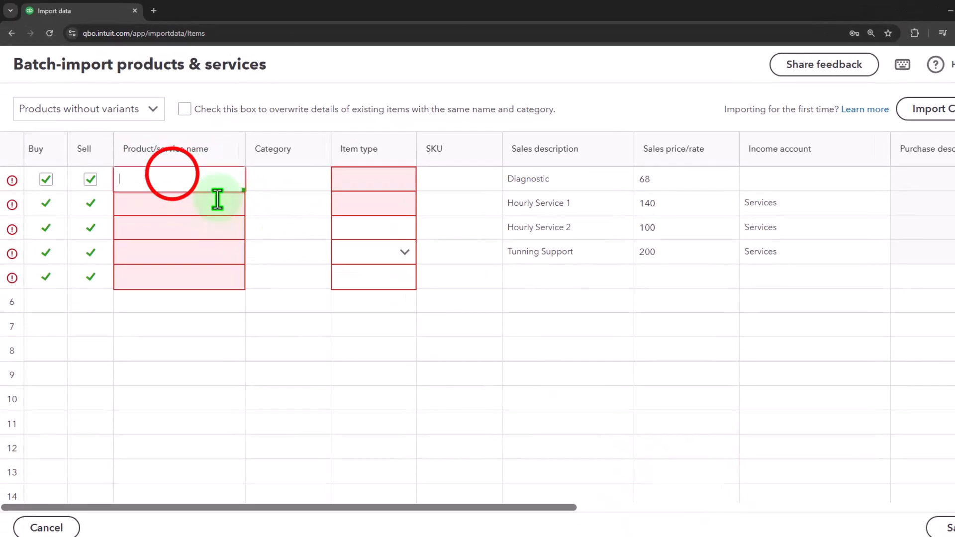
{"action": "left_click", "coordinate": [216, 217]}
{"action": "key", "text": "ctrl+v"}
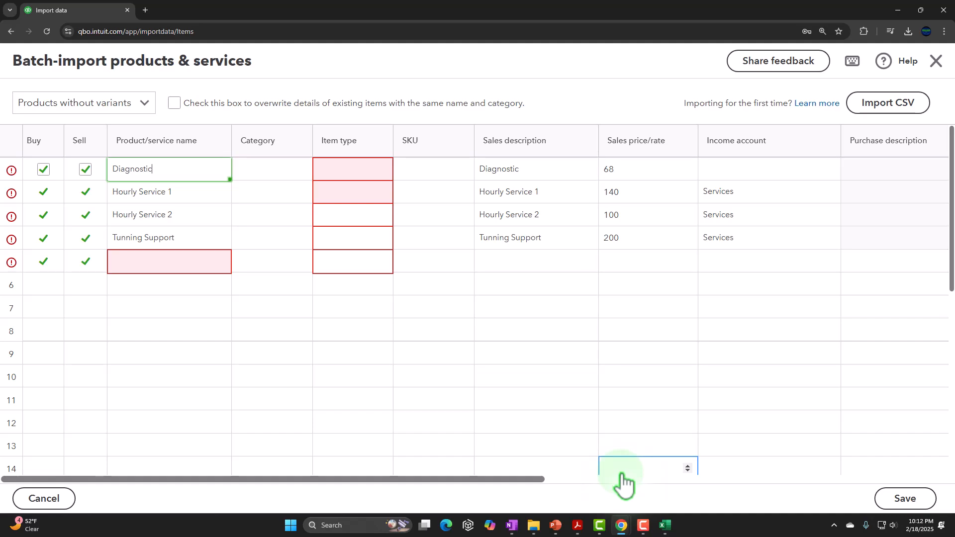
- Switch to QuickBooks_Online_PnS_Sample_File in Excel and copy the four Service entries in G2:G5
{"action": "mouse_move", "coordinate": [665, 526]}
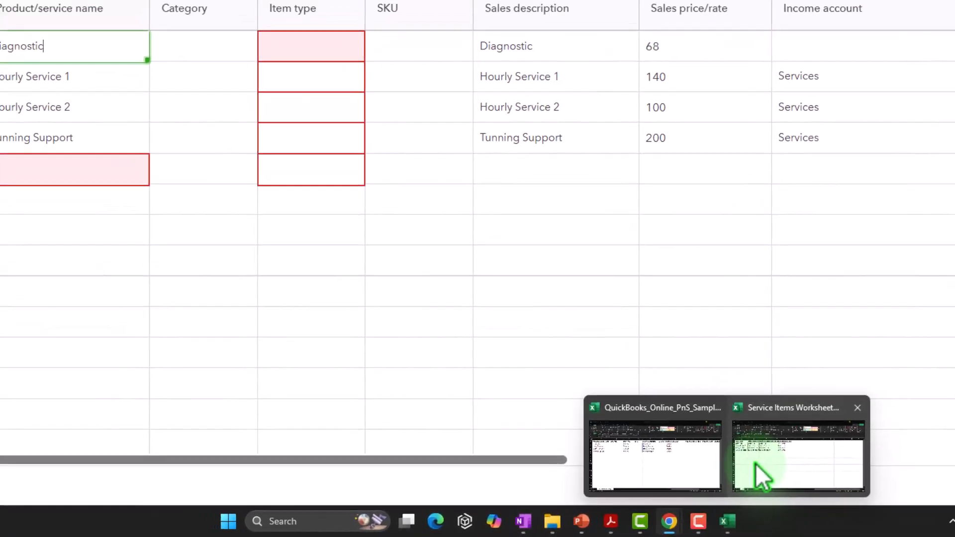
{"action": "left_click", "coordinate": [647, 458]}
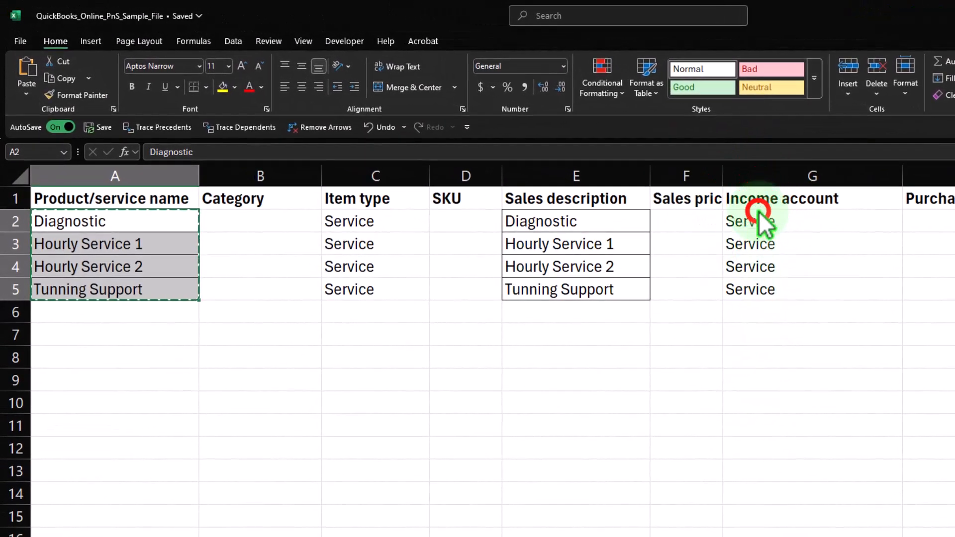
{"action": "left_click", "coordinate": [761, 221]}
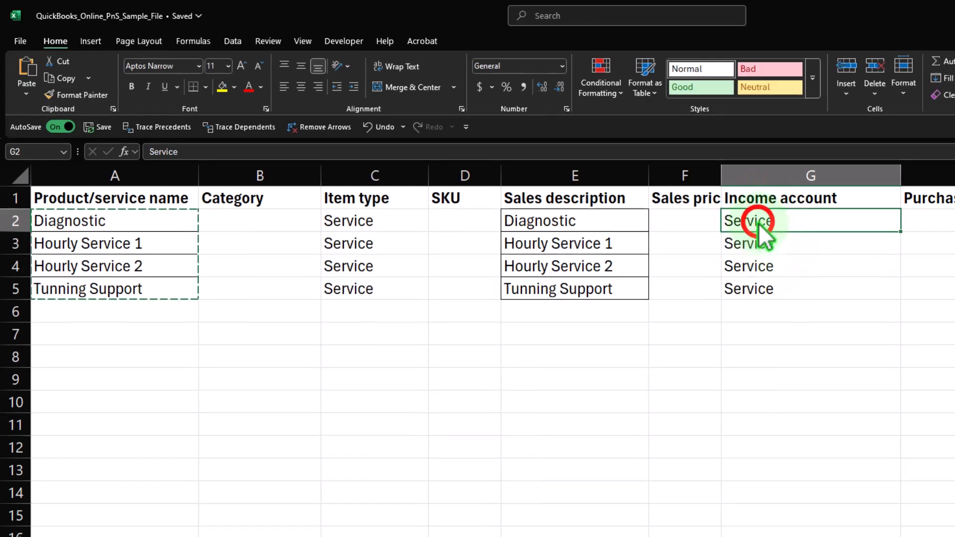
{"action": "left_click_drag", "start_coordinate": [758, 223], "coordinate": [756, 289]}
{"action": "key", "text": "ctrl+c"}
- Switch back to Chrome and paste the copied Service values into the Item type column, starting at the Diagnostic row
{"action": "left_click", "coordinate": [623, 525]}
{"action": "left_click", "coordinate": [635, 481]}
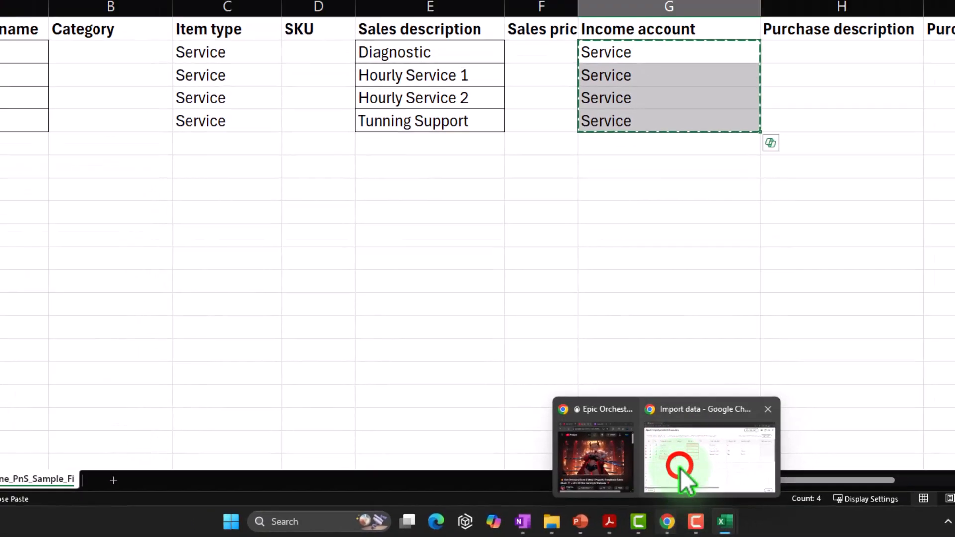
{"action": "left_click", "coordinate": [343, 162]}
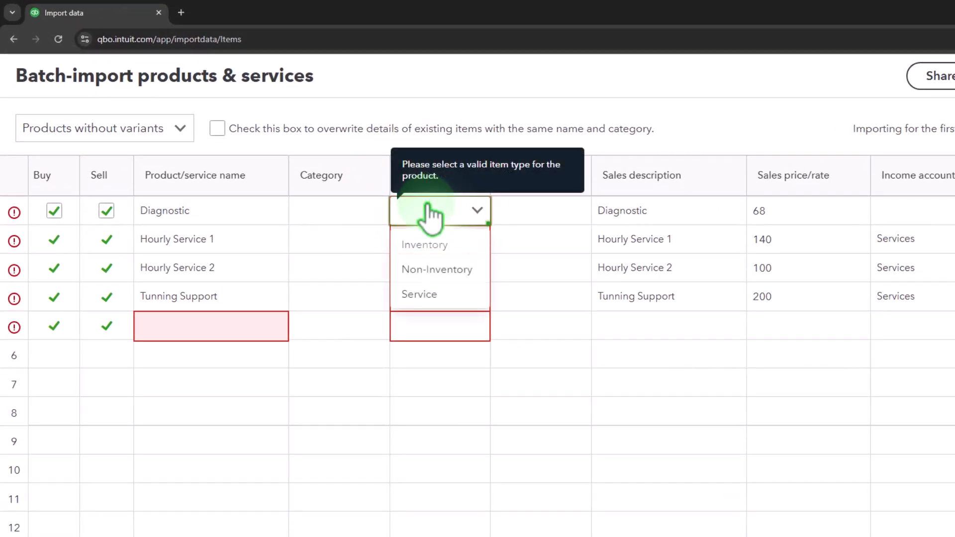
{"action": "key", "text": "ctrl+v"}
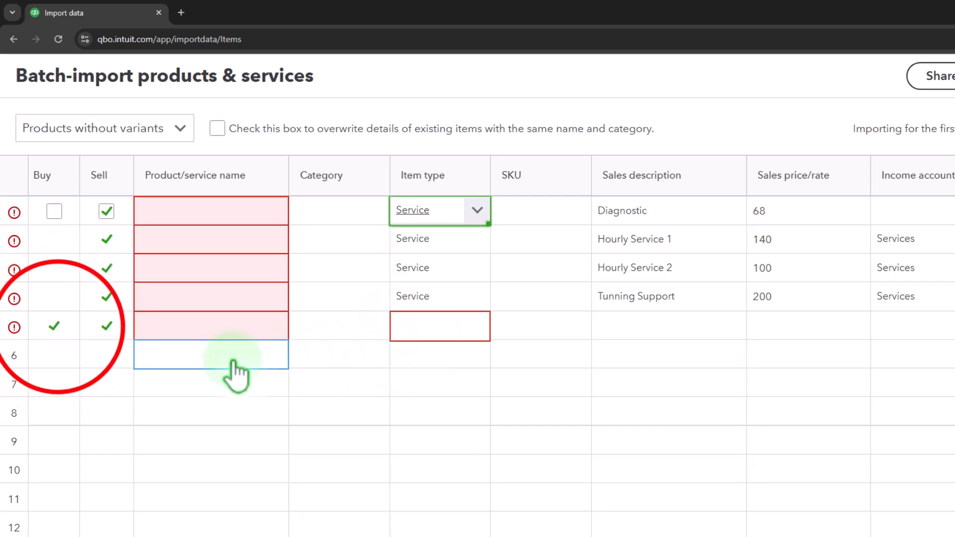
- Clear Buy and Sell on the blank fifth row and set the Diagnostic row's income account to Services
{"action": "left_click", "coordinate": [58, 327]}
{"action": "left_click", "coordinate": [104, 328]}
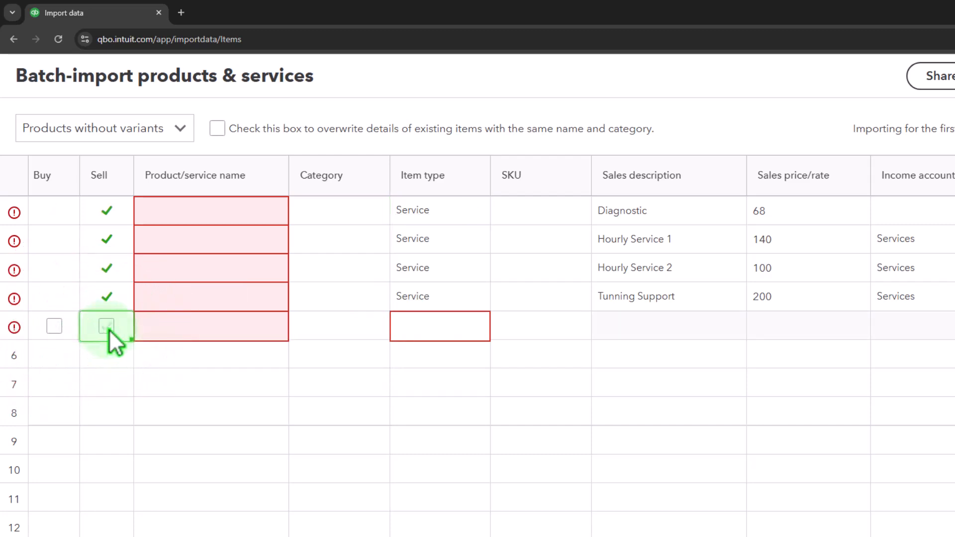
{"action": "left_click", "coordinate": [310, 411]}
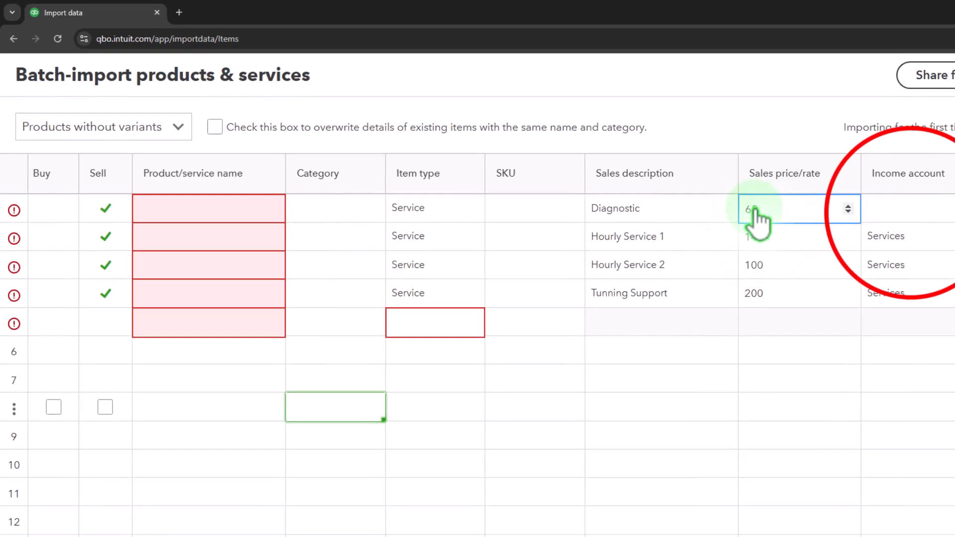
{"action": "left_click", "coordinate": [920, 211]}
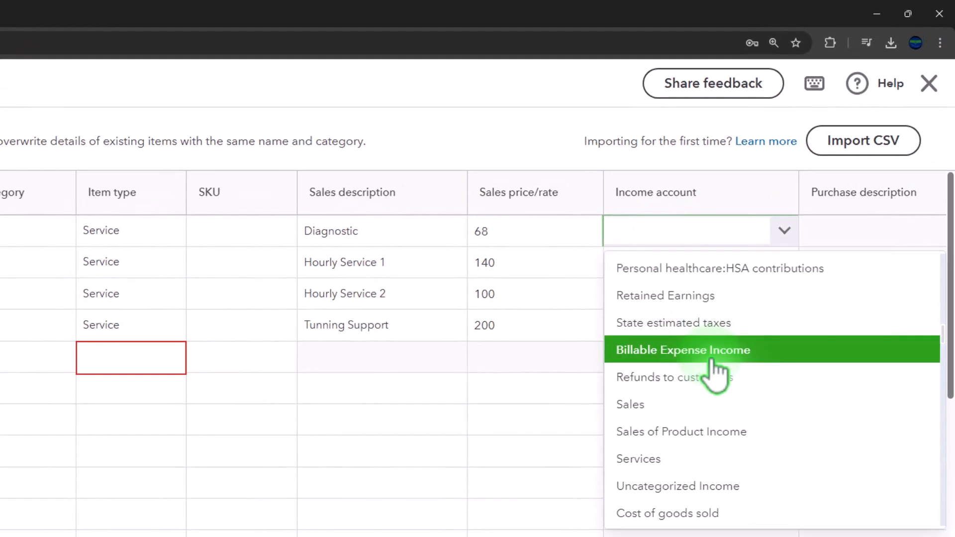
{"action": "left_click", "coordinate": [768, 409]}
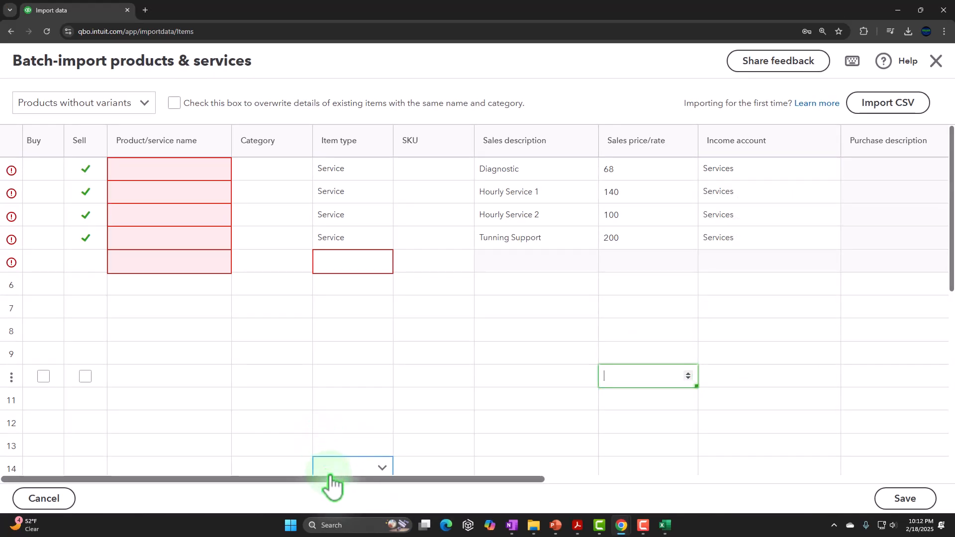
- Switch to QuickBooks_Online_PnS_Sample_File in Excel and copy the product/service names in A2:A5
{"action": "left_click", "coordinate": [207, 177]}
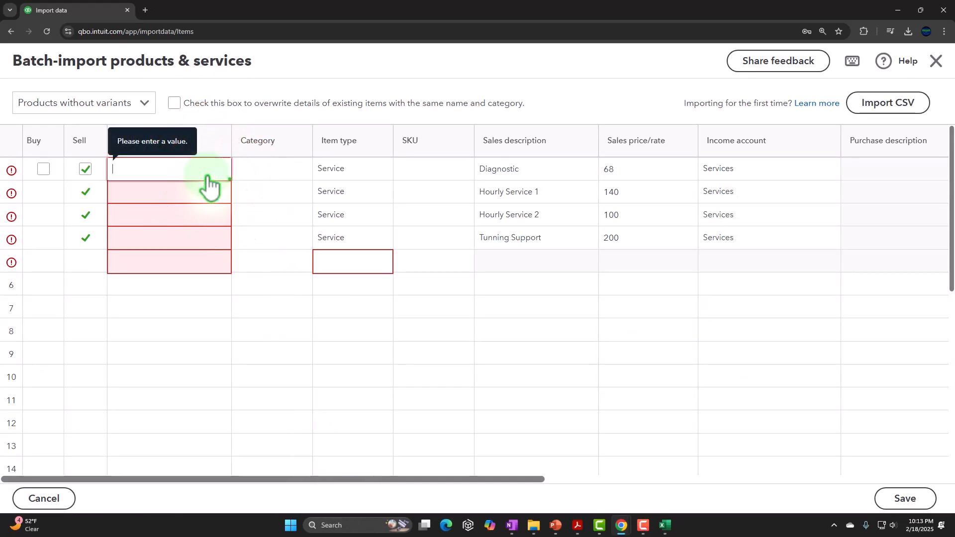
{"action": "mouse_move", "coordinate": [667, 531]}
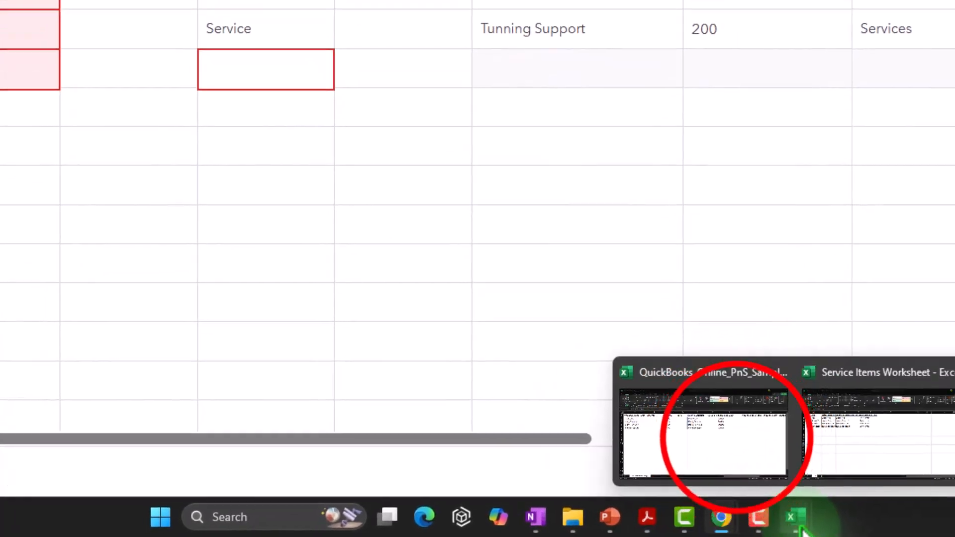
{"action": "left_click", "coordinate": [736, 438]}
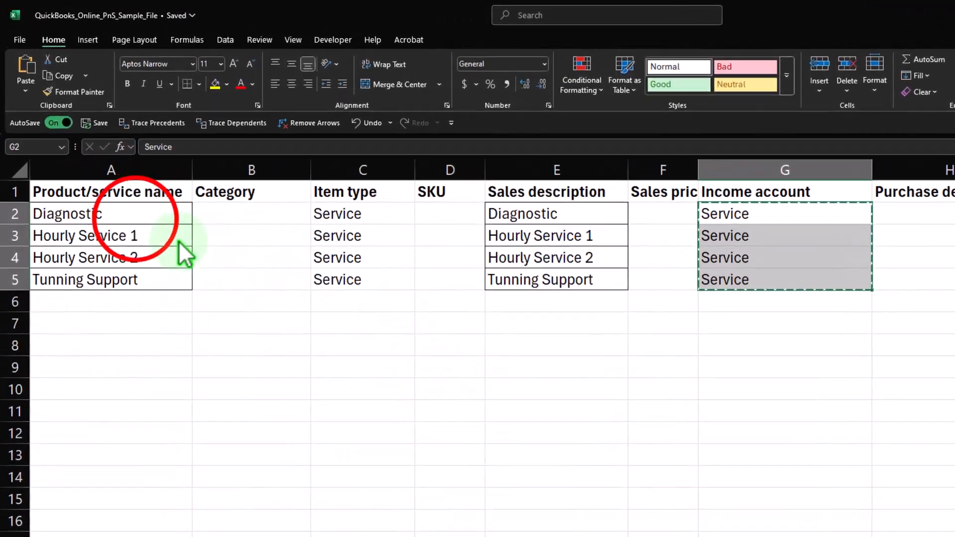
{"action": "left_click", "coordinate": [146, 237]}
{"action": "left_click_drag", "start_coordinate": [147, 242], "coordinate": [149, 306]}
{"action": "key", "text": "ctrl+c"}
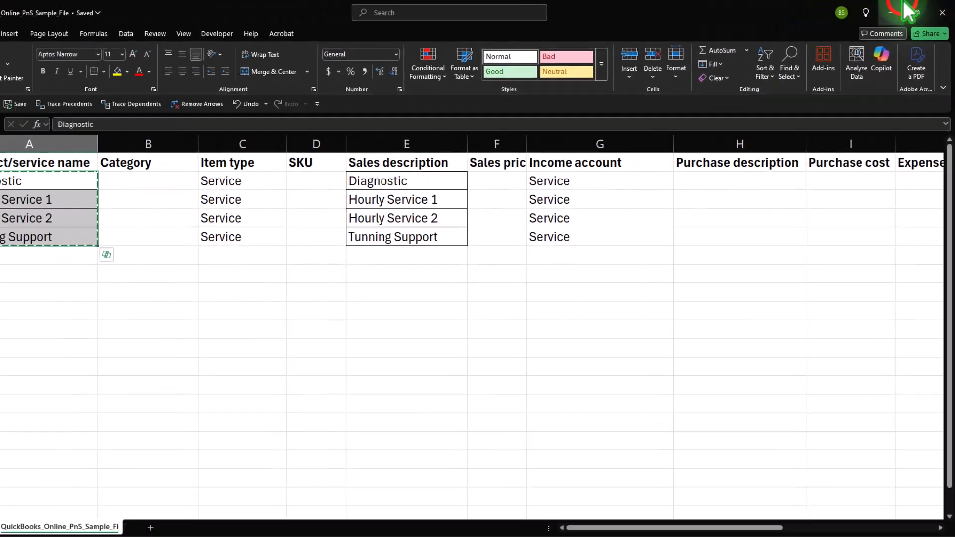
- Return to the batch-import grid in Chrome and paste the names Diagnostic to Tunning Support into the Product/service name column
{"action": "left_click", "coordinate": [905, 6]}
{"action": "left_click", "coordinate": [139, 167]}
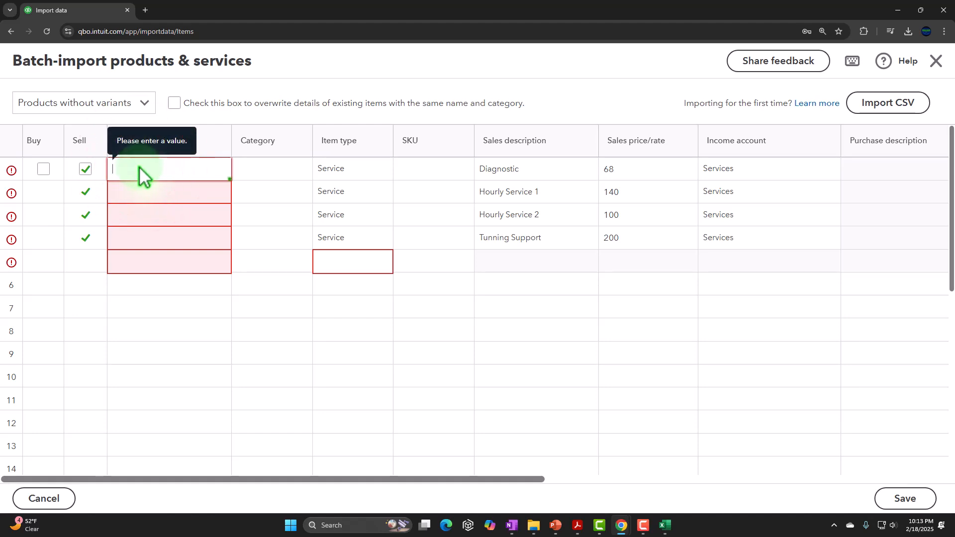
{"action": "key", "text": "ctrl+v"}
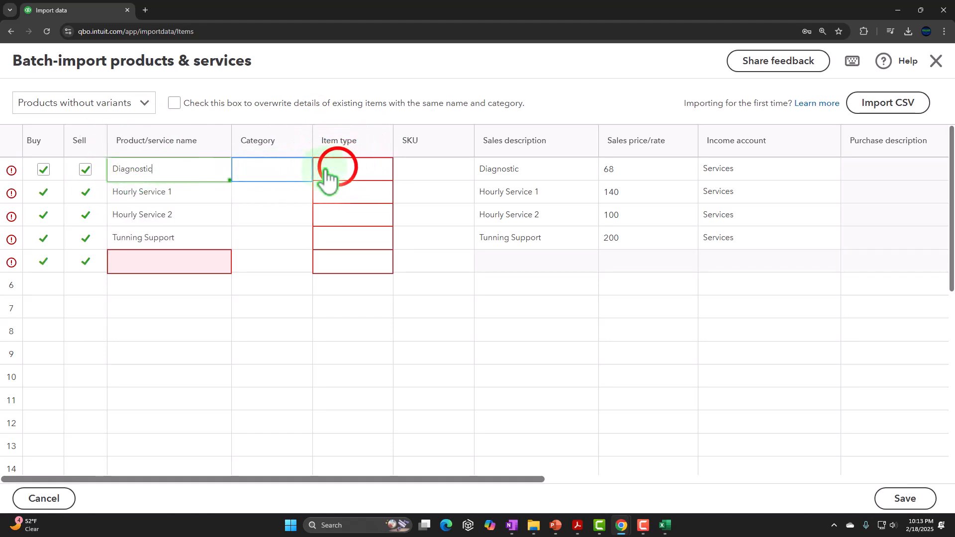
- Set the item type to Service for Diagnostic, Hourly Service 1, Hourly Service 2 and Tunning Support
{"action": "left_click", "coordinate": [343, 175]}
{"action": "left_click", "coordinate": [409, 182]}
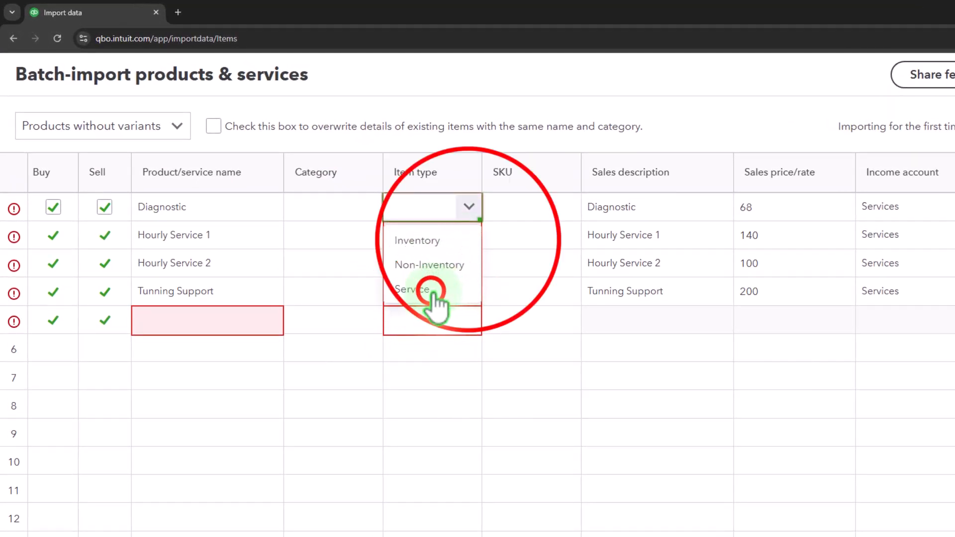
{"action": "left_click", "coordinate": [467, 239]}
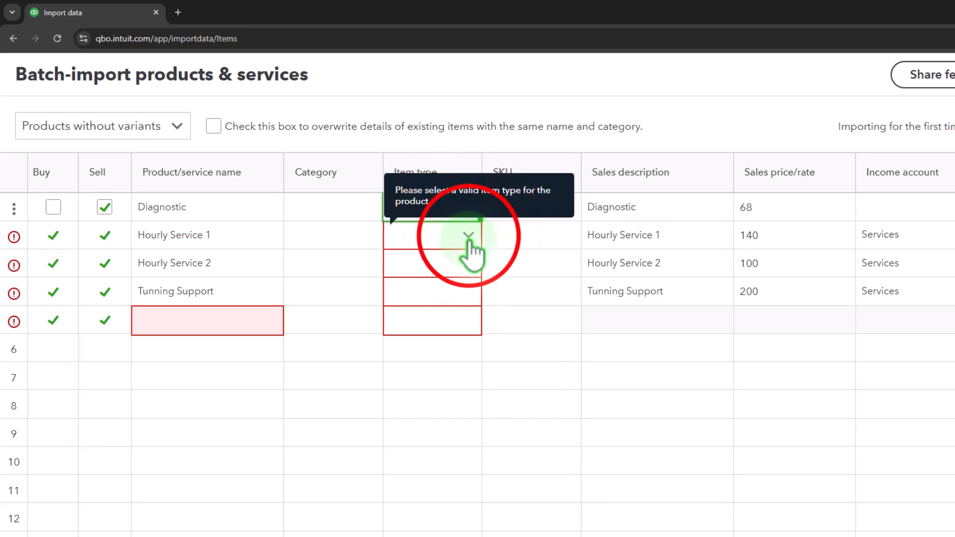
{"action": "left_click", "coordinate": [470, 237]}
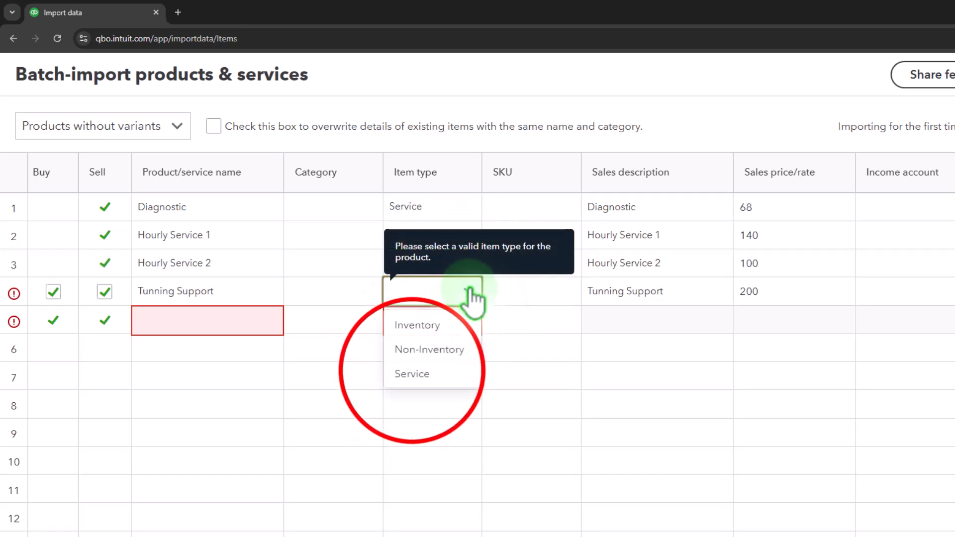
{"action": "left_click", "coordinate": [412, 374]}
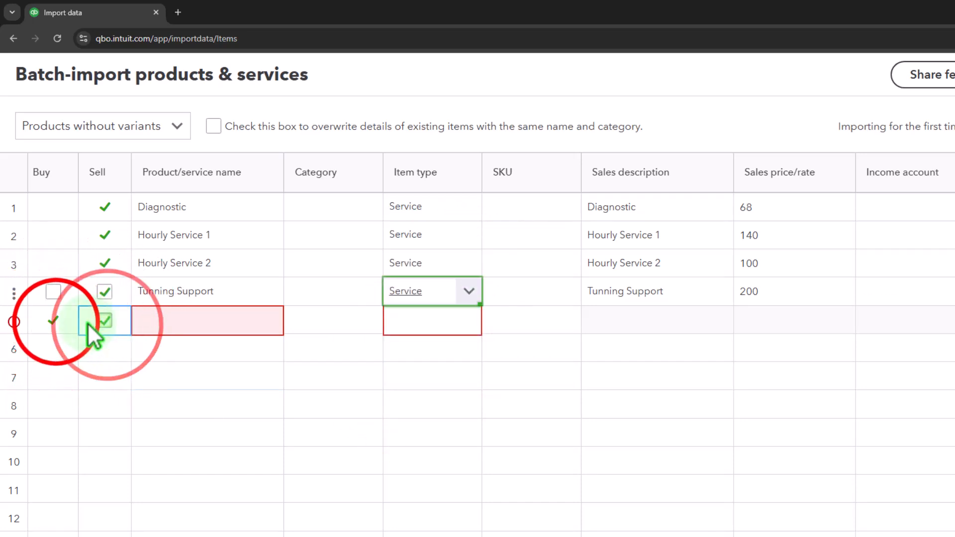
- Clear Sell and Buy on the blank fifth row and save the four service items
{"action": "left_click", "coordinate": [107, 323]}
{"action": "left_click", "coordinate": [56, 321]}
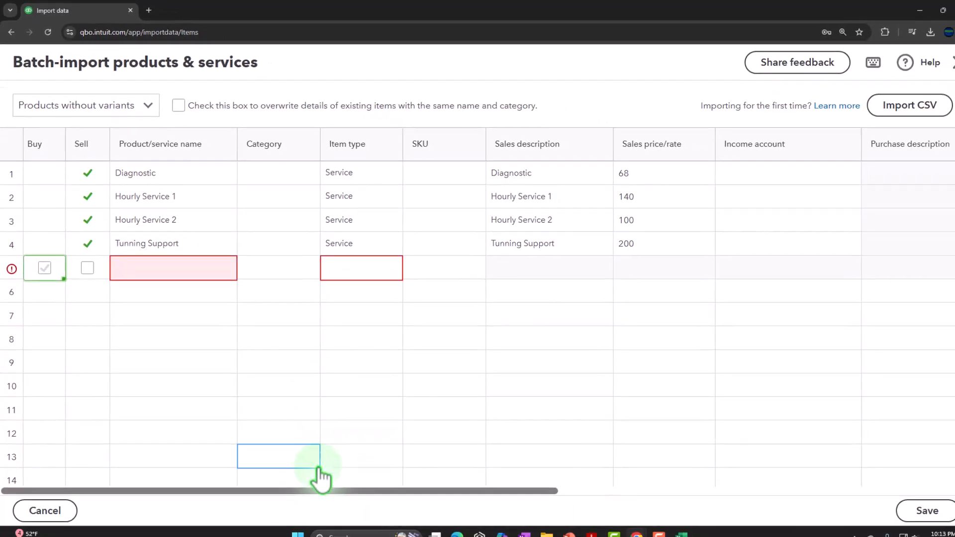
{"action": "left_click", "coordinate": [156, 194]}
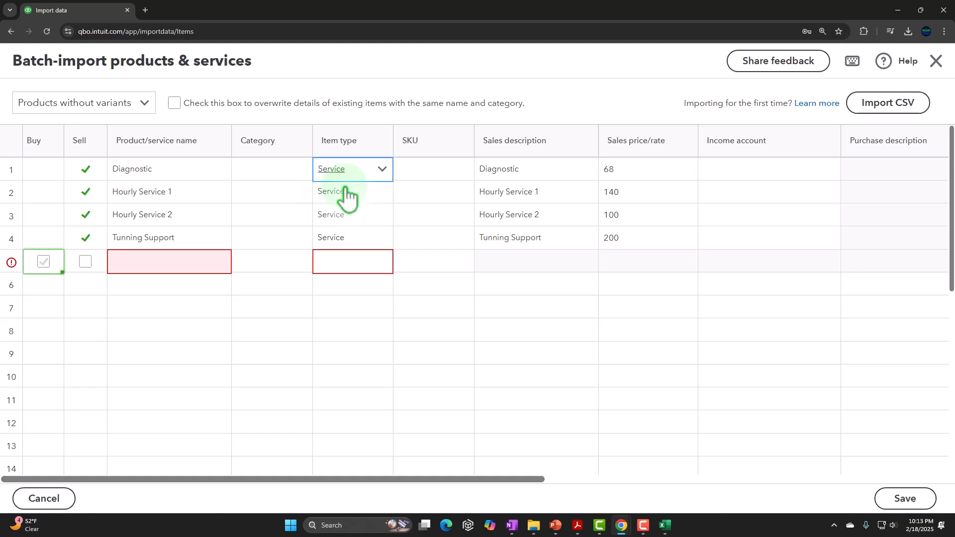
{"action": "left_click_drag", "start_coordinate": [391, 479], "coordinate": [37, 464]}
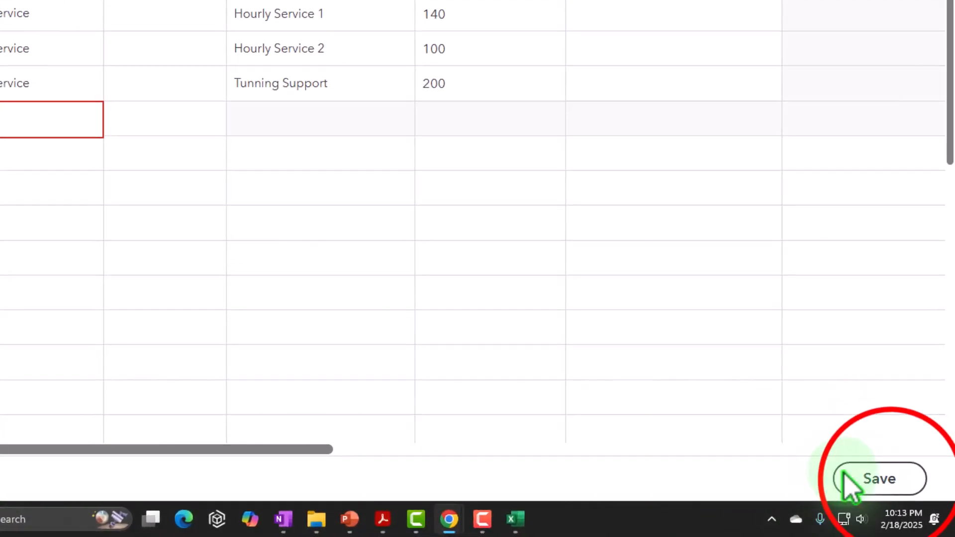
{"action": "left_click", "coordinate": [846, 480]}
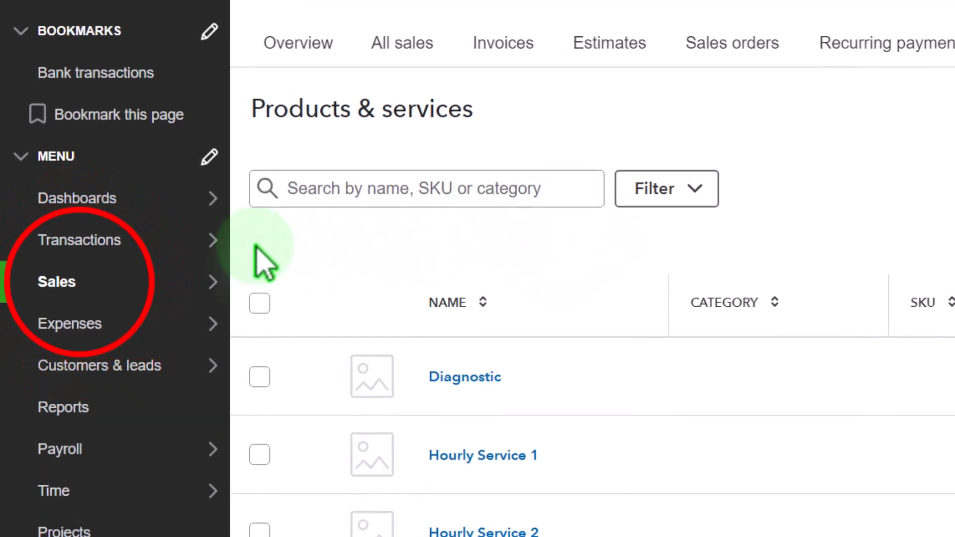
- Open the Products & services list under Sales, collapse the navigation and review the imported service items with their types and prices
{"action": "left_click", "coordinate": [77, 282]}
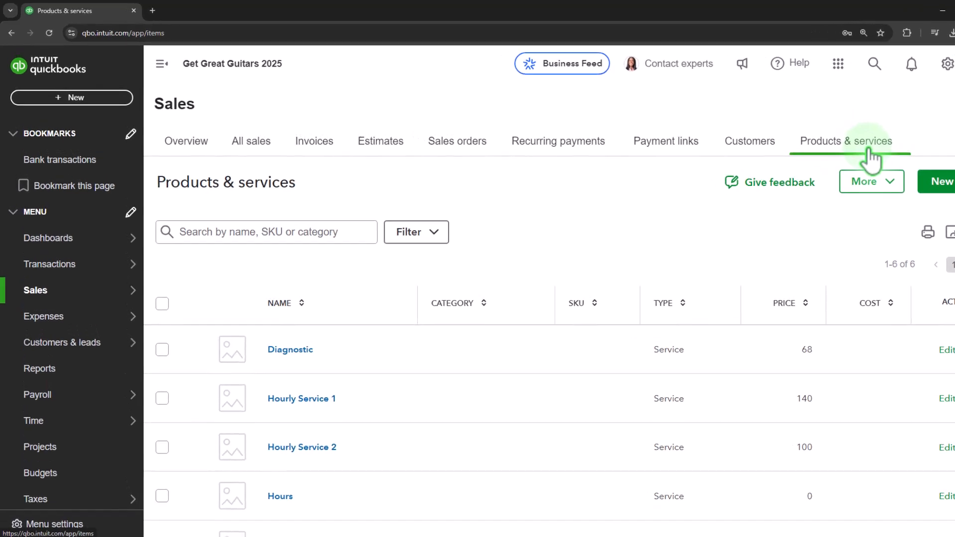
{"action": "left_click", "coordinate": [153, 61]}
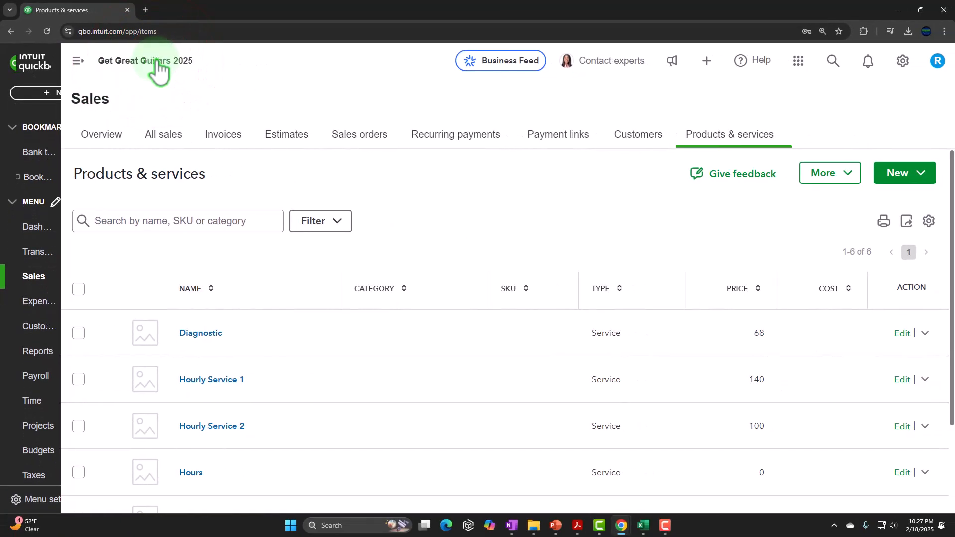
{"action": "scroll", "coordinate": [389, 254], "scroll_direction": "down", "scroll_amount": 2}
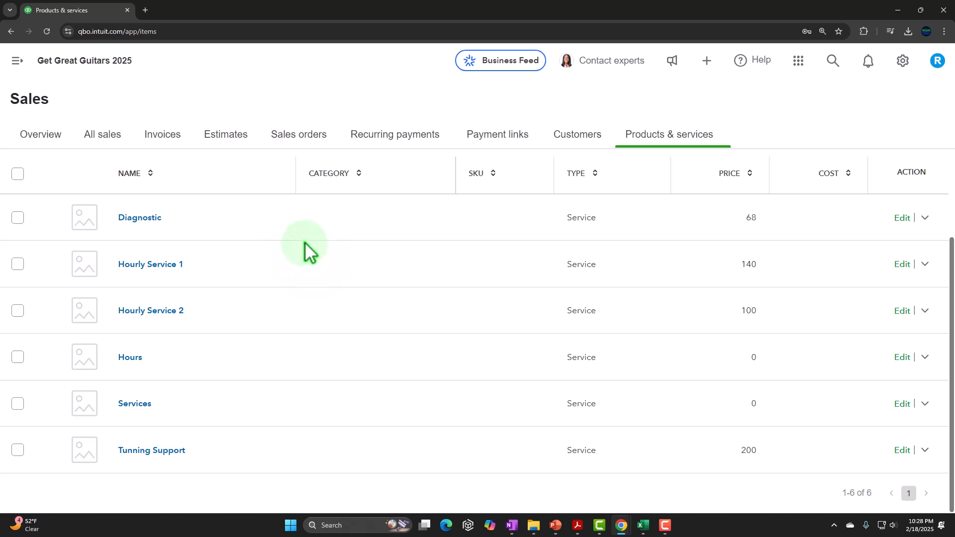
{"action": "scroll", "coordinate": [305, 250], "scroll_direction": "up", "scroll_amount": 1}
{"action": "scroll", "coordinate": [307, 251], "scroll_direction": "down", "scroll_amount": 1}
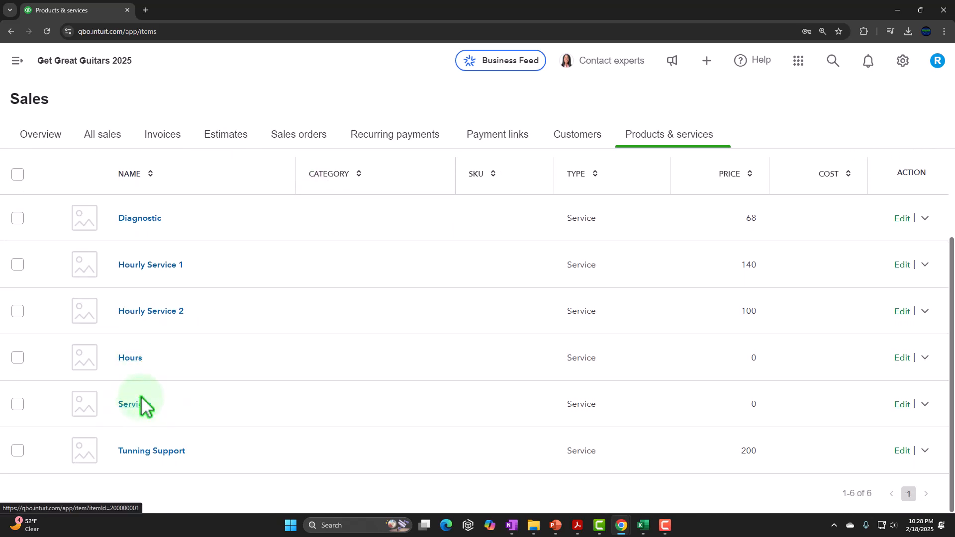
{"action": "scroll", "coordinate": [142, 405], "scroll_direction": "up", "scroll_amount": 2}
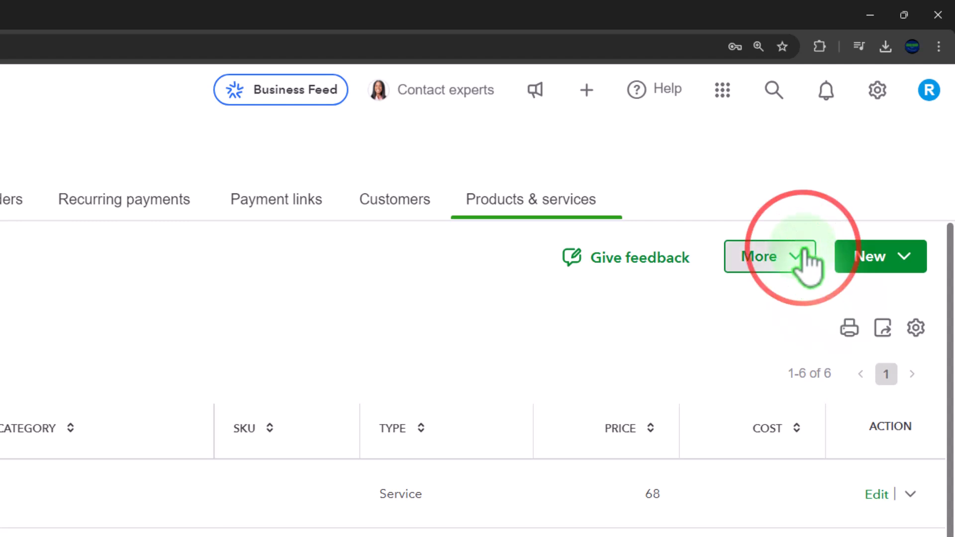
- Examine the additional list actions, the new-item options including Batch import, and the company settings and tools
{"action": "left_click", "coordinate": [803, 252]}
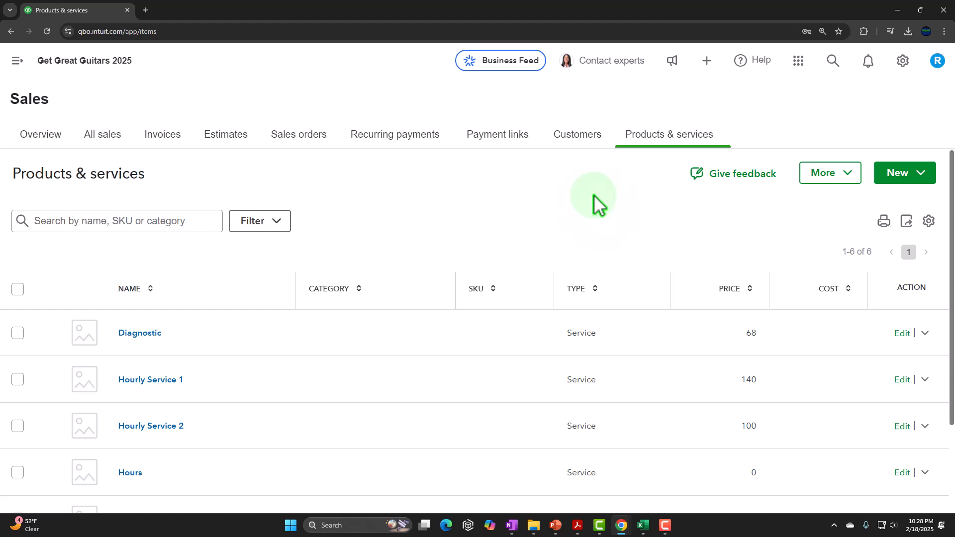
{"action": "left_click", "coordinate": [838, 177]}
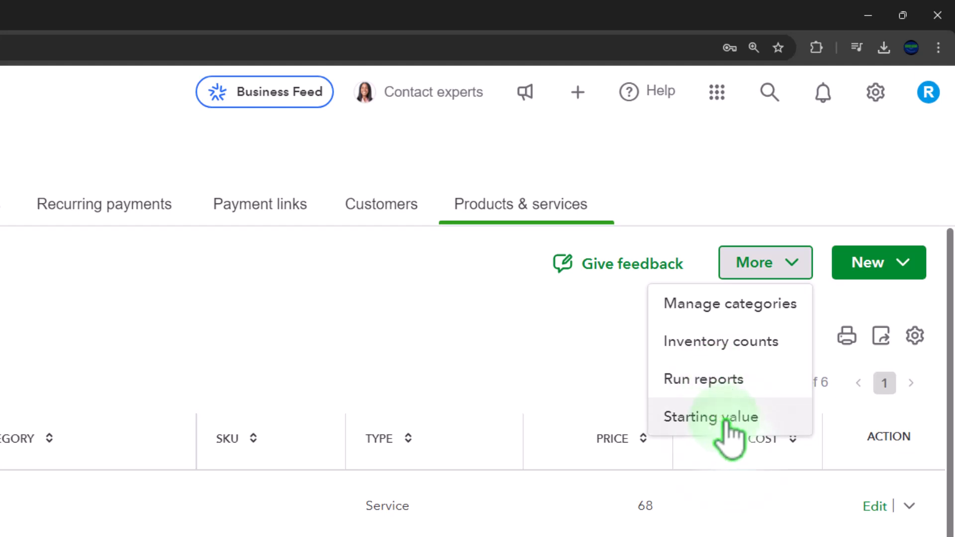
{"action": "left_click", "coordinate": [906, 268]}
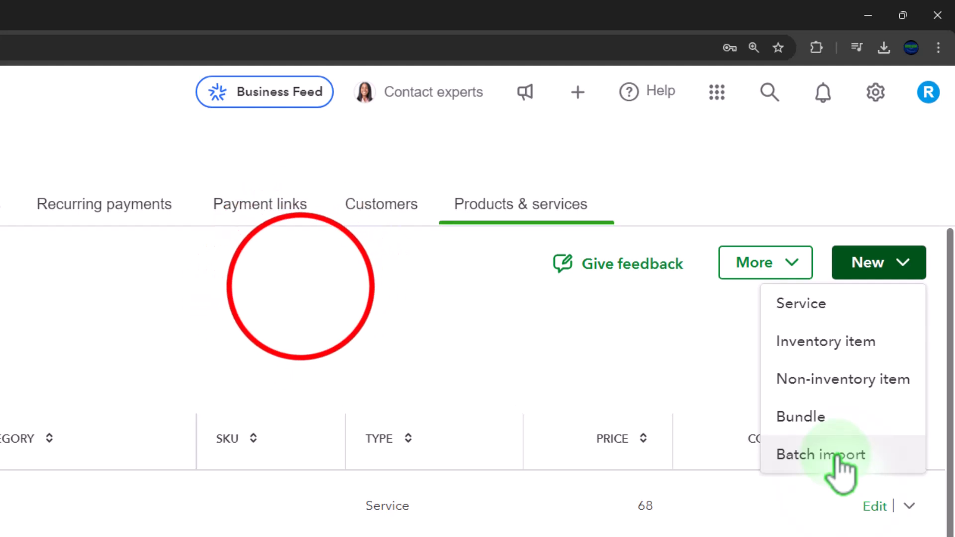
{"action": "left_click", "coordinate": [264, 301]}
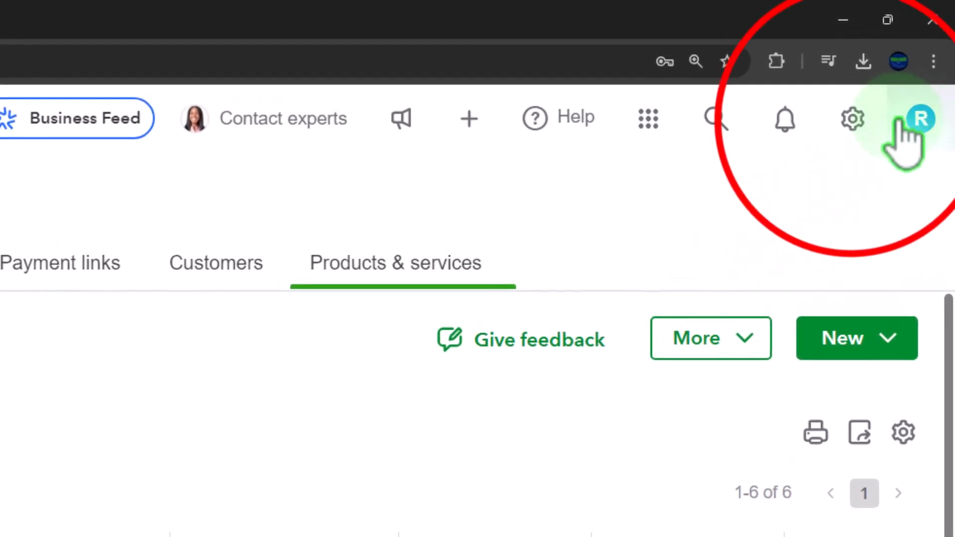
{"action": "left_click", "coordinate": [861, 109]}
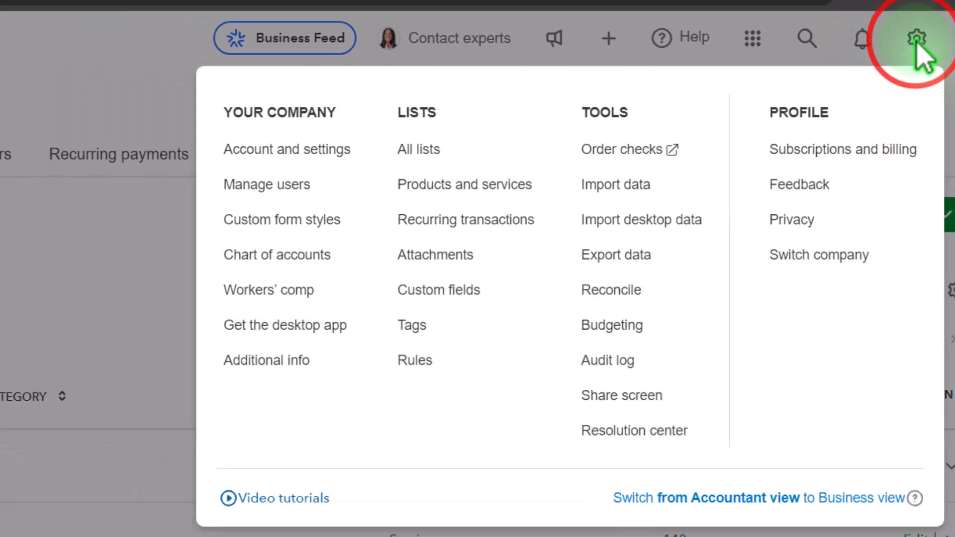
{"action": "left_click", "coordinate": [924, 34]}
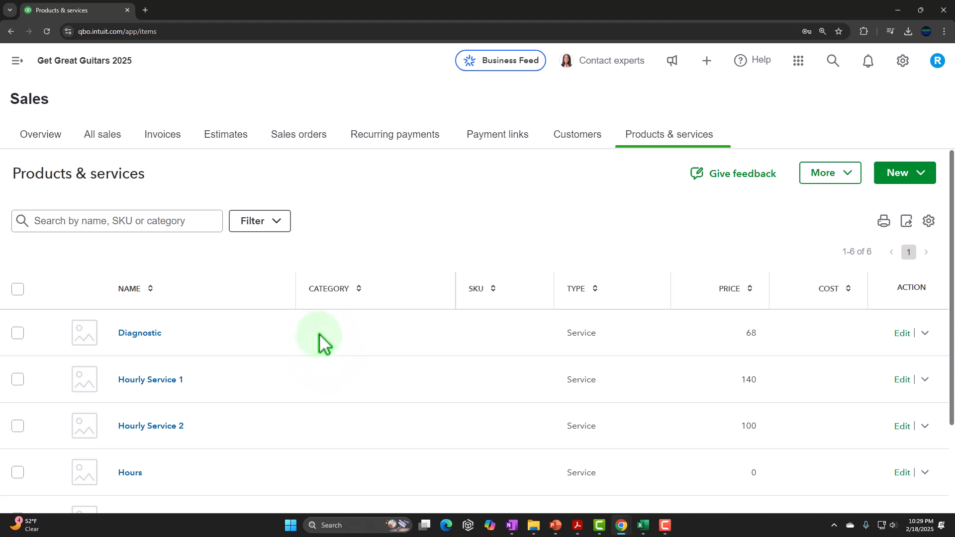
- Review the listed service items and inspect the Batch import screen for new products and services, closing it without entering anything
{"action": "scroll", "coordinate": [319, 342], "scroll_direction": "down", "scroll_amount": 3}
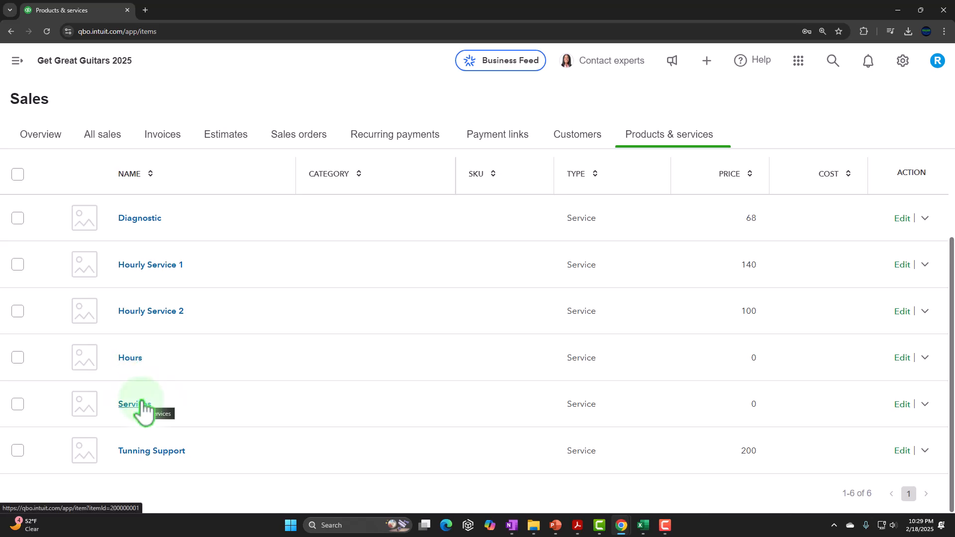
{"action": "scroll", "coordinate": [144, 405], "scroll_direction": "up", "scroll_amount": 2}
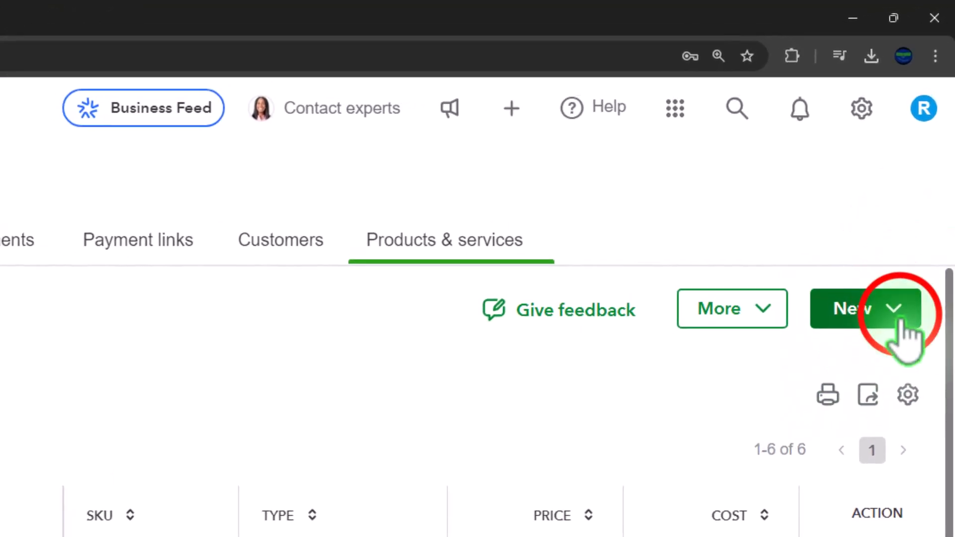
{"action": "left_click", "coordinate": [901, 323]}
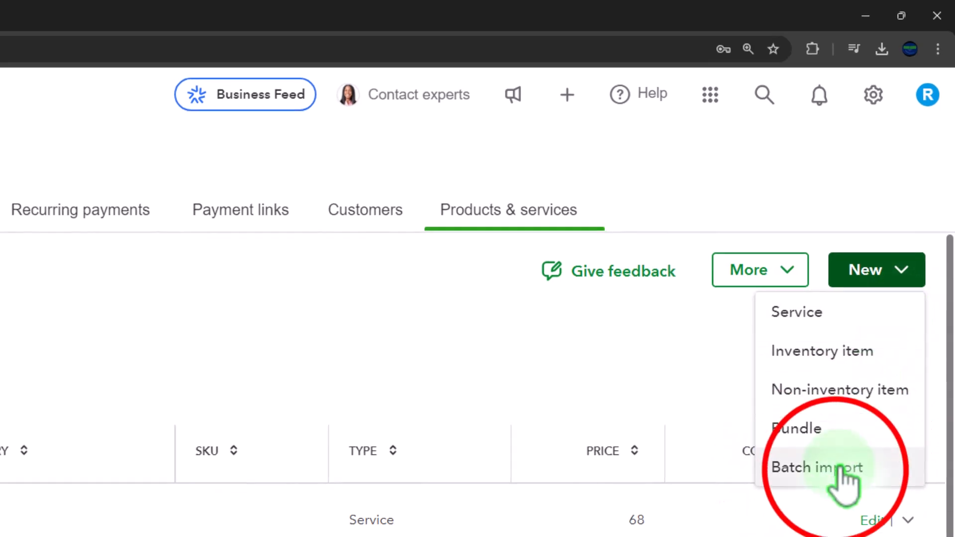
{"action": "left_click", "coordinate": [840, 470]}
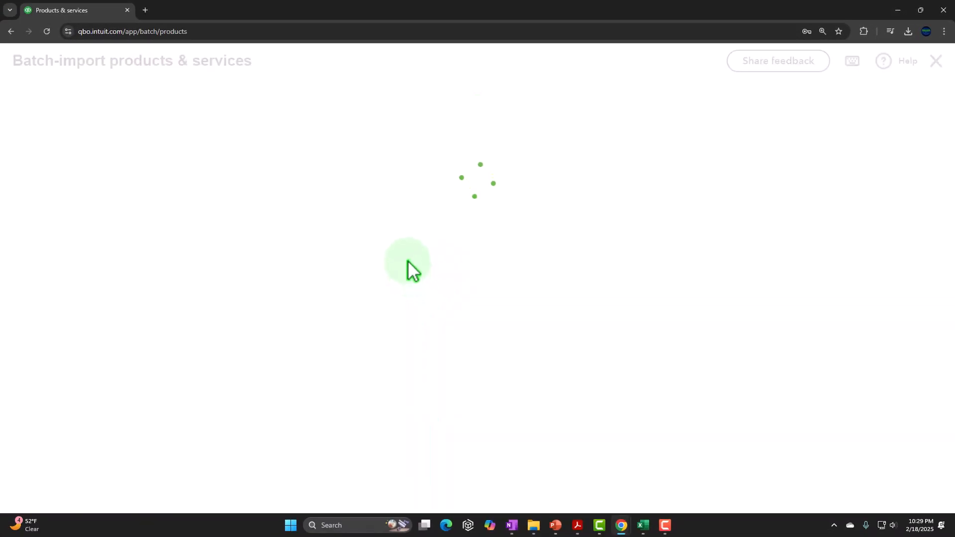
{"action": "left_click", "coordinate": [360, 264]}
{"action": "left_click", "coordinate": [194, 201]}
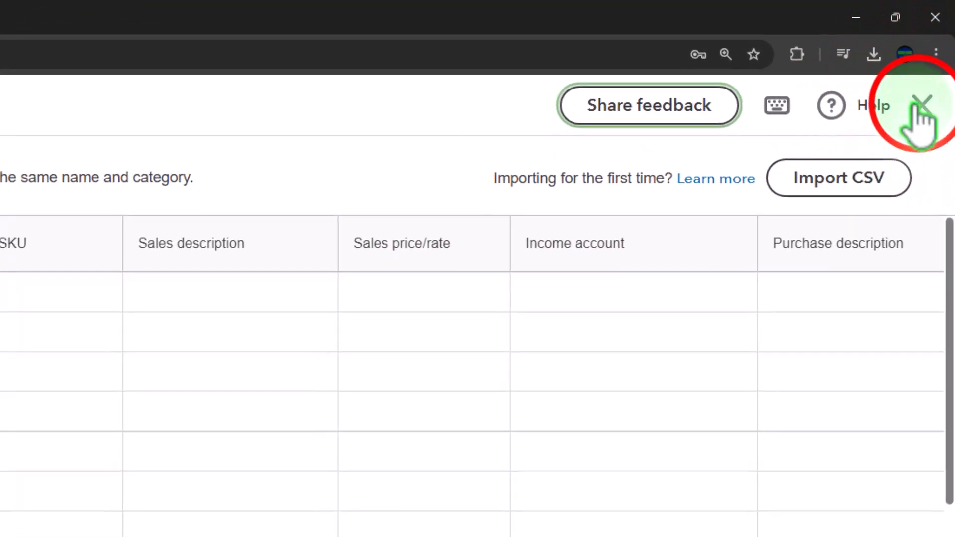
{"action": "left_click", "coordinate": [915, 109]}
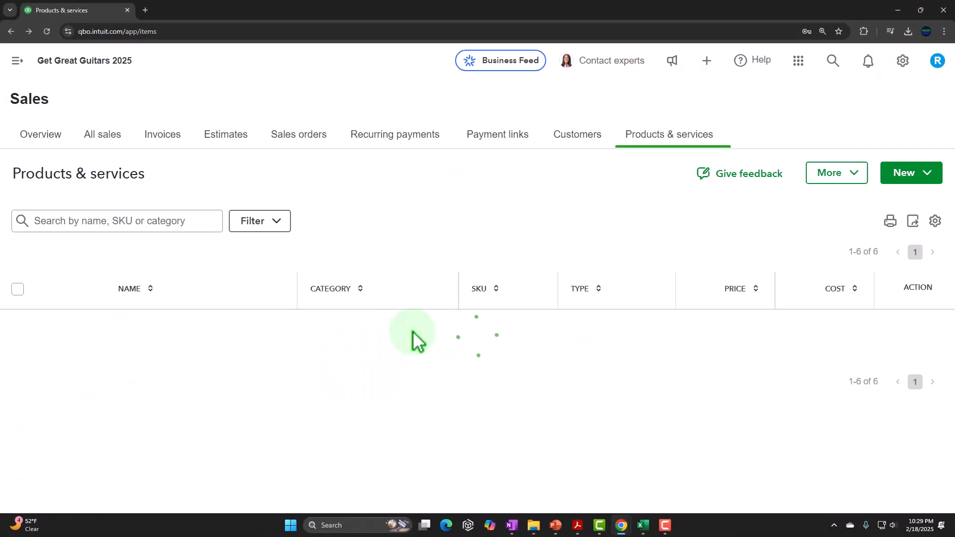
{"action": "scroll", "coordinate": [304, 405], "scroll_direction": "down", "scroll_amount": 2}
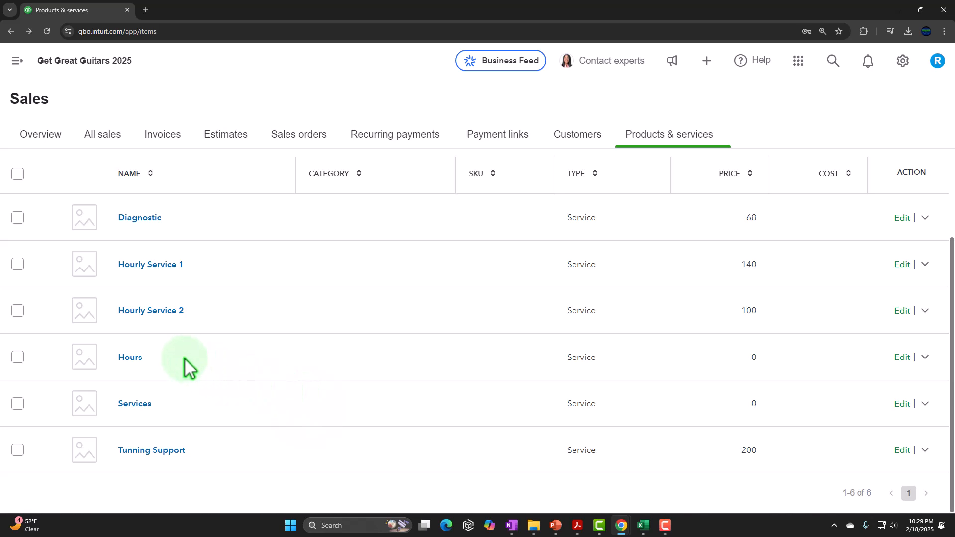
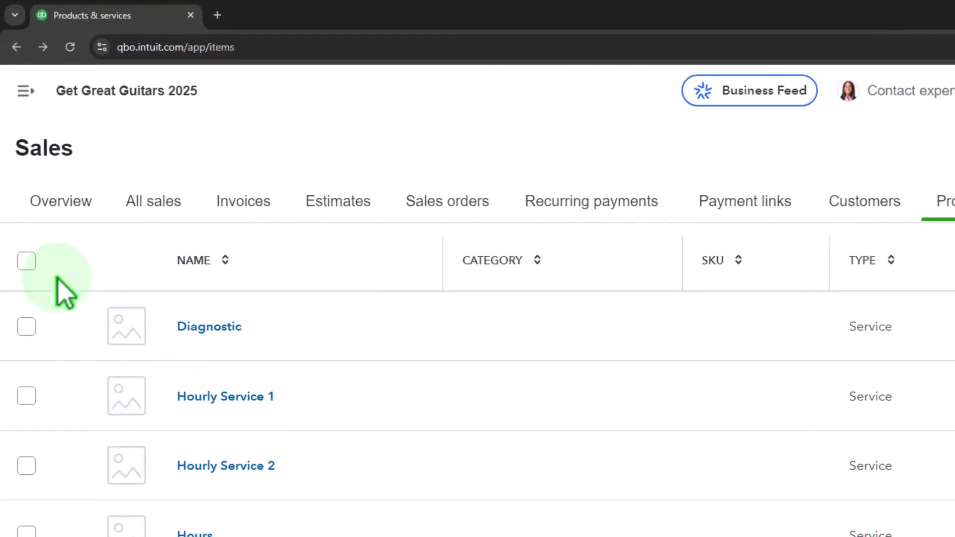
- Expand the navigation, start a new sales receipt and check the available customer choices
{"action": "left_click", "coordinate": [24, 85]}
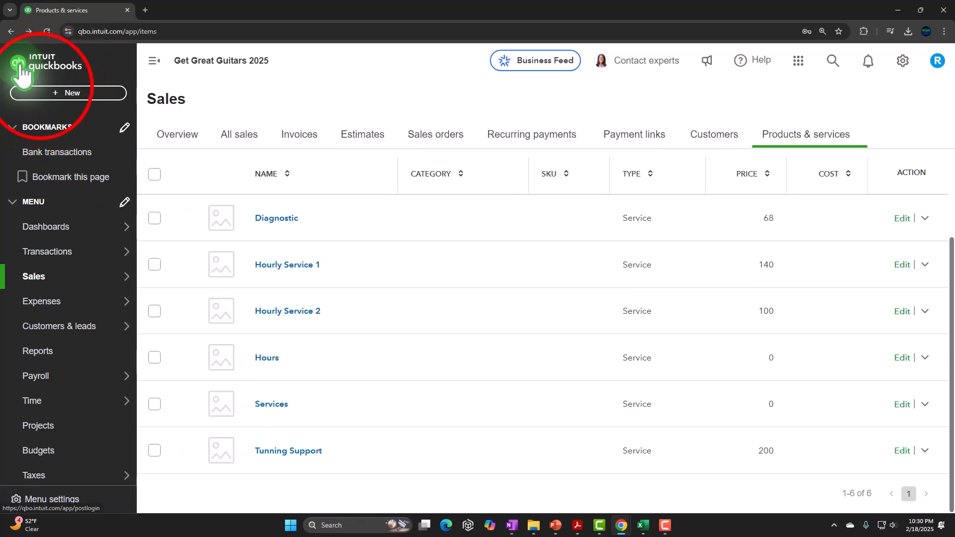
{"action": "left_click", "coordinate": [56, 124]}
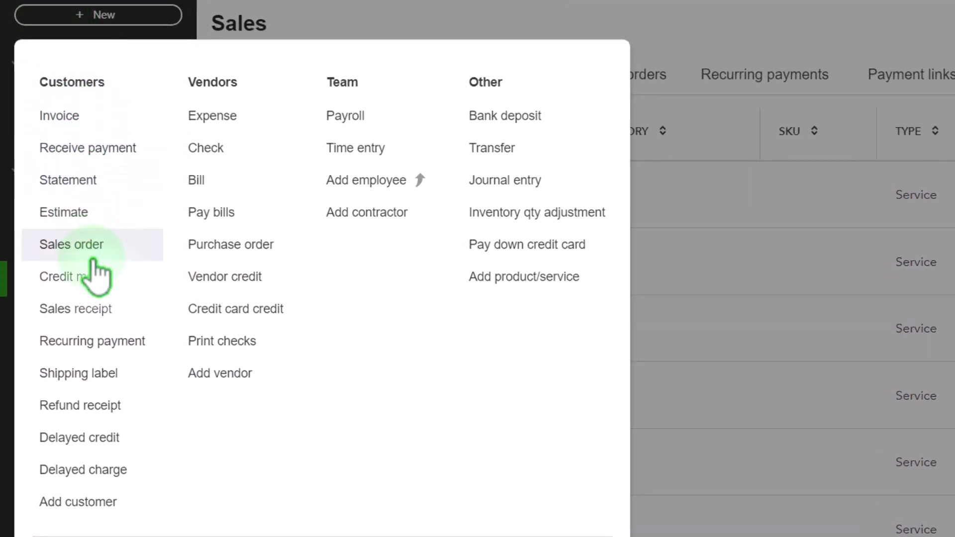
{"action": "left_click", "coordinate": [103, 320]}
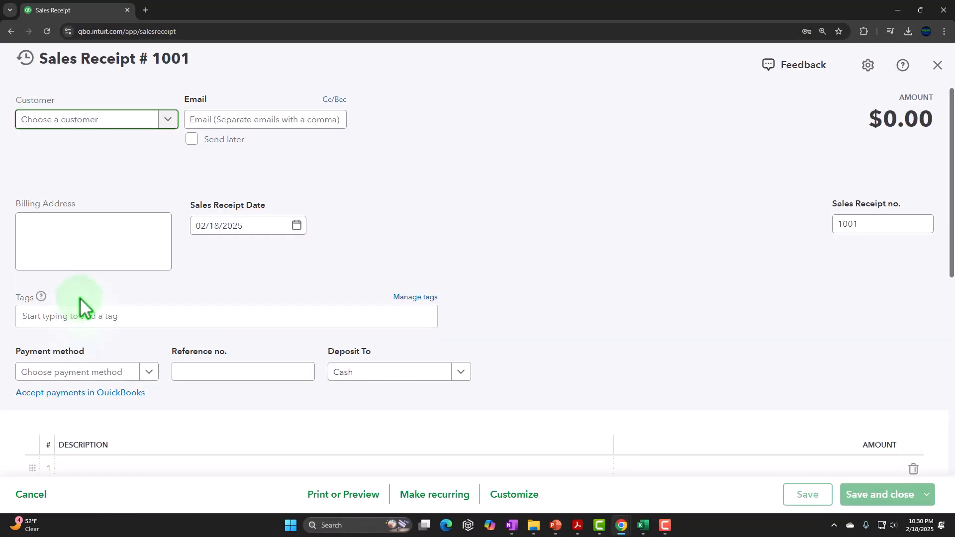
{"action": "left_click", "coordinate": [285, 201]}
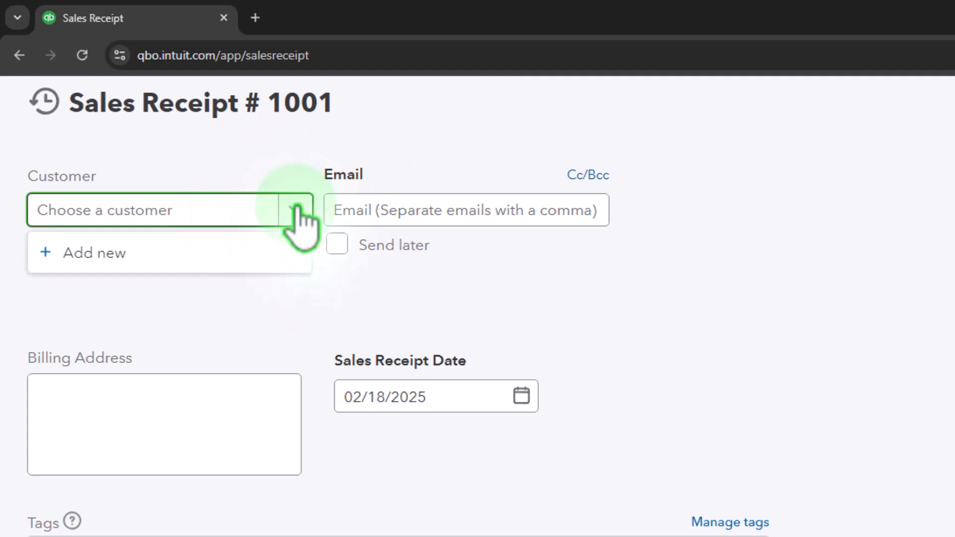
{"action": "left_click", "coordinate": [297, 205]}
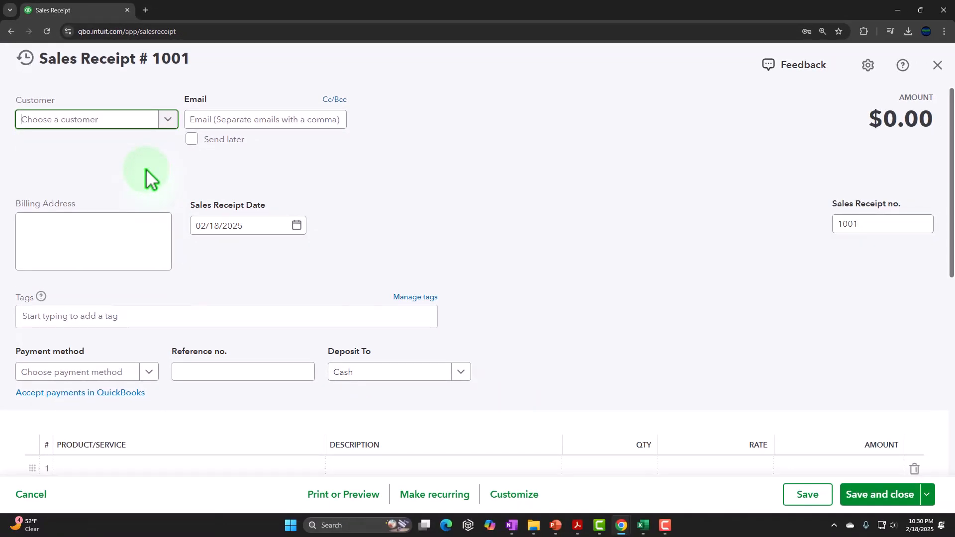
- Add Hourly Service 1 to the first line of the sales receipt and check its rate and totals
{"action": "scroll", "coordinate": [149, 176], "scroll_direction": "down", "scroll_amount": 3}
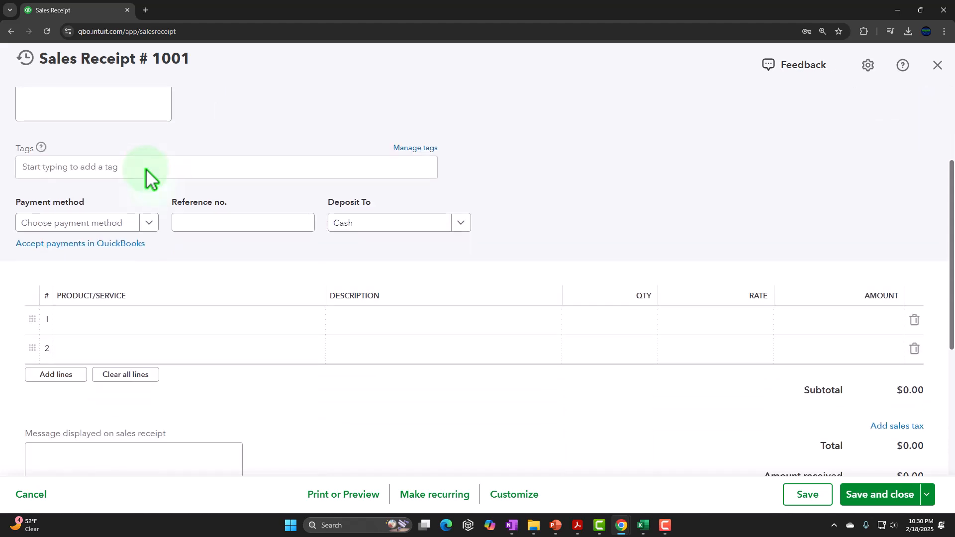
{"action": "left_click", "coordinate": [151, 323]}
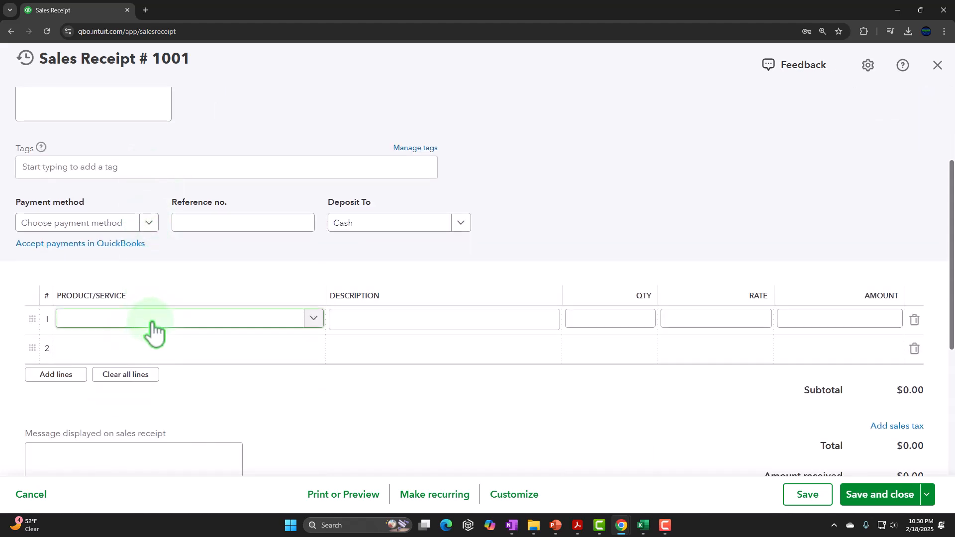
{"action": "left_click", "coordinate": [317, 324]}
{"action": "left_click", "coordinate": [316, 324]}
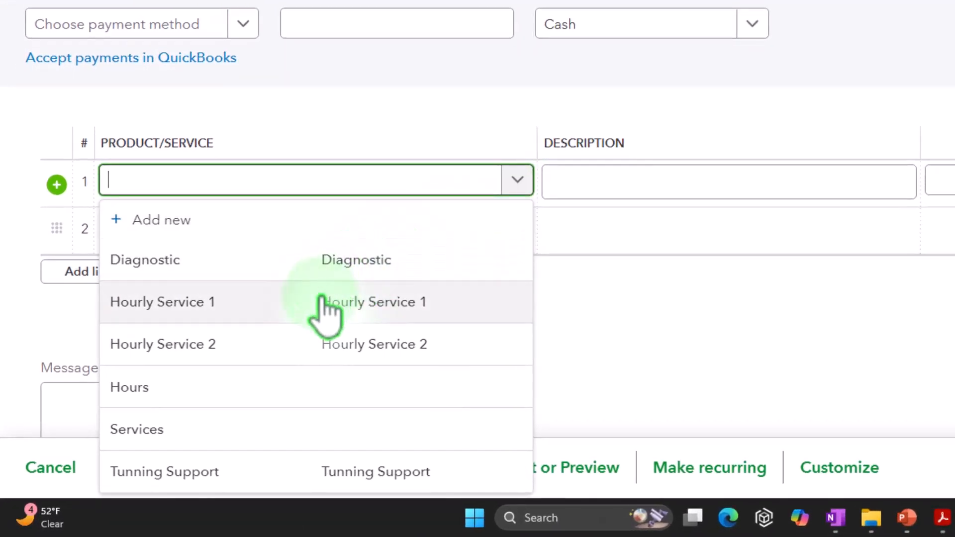
{"action": "left_click", "coordinate": [323, 301]}
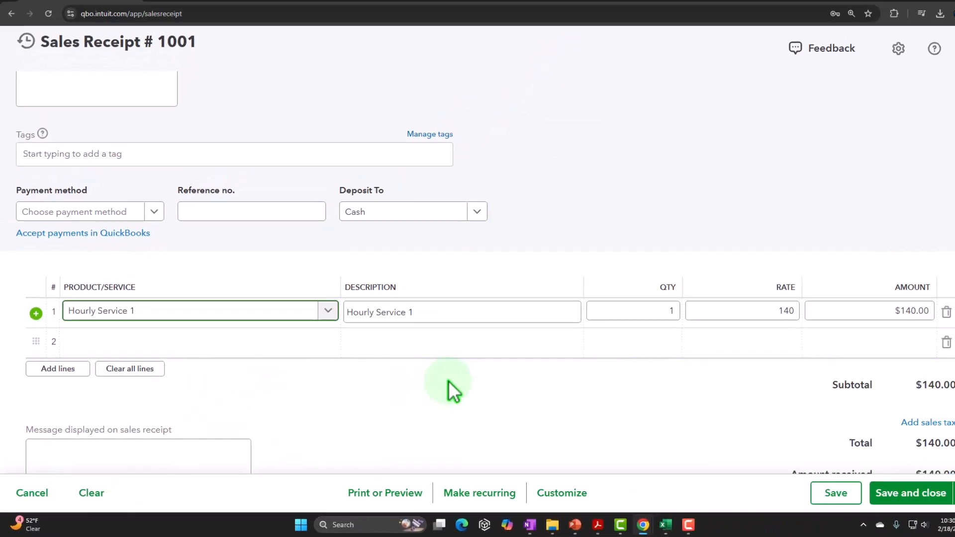
{"action": "scroll", "coordinate": [619, 366], "scroll_direction": "down", "scroll_amount": 1}
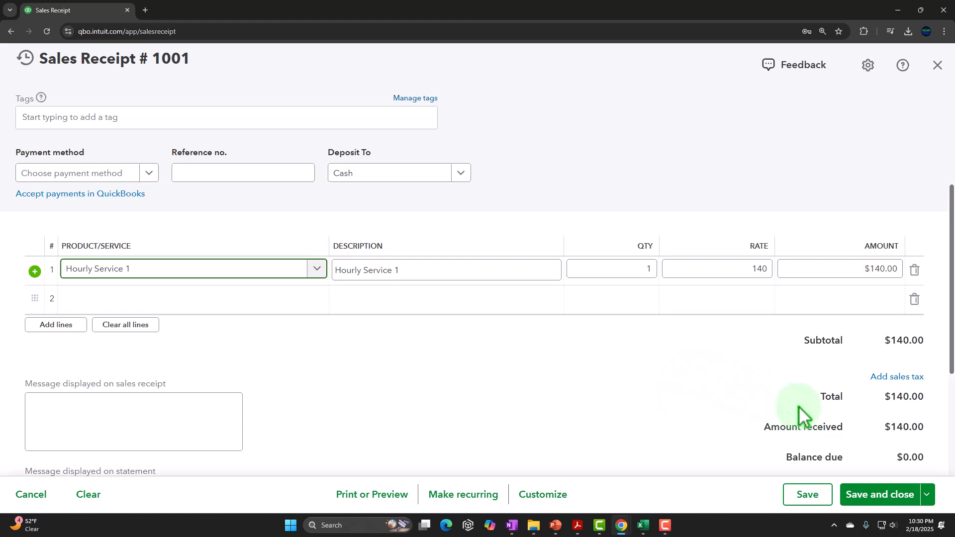
{"action": "scroll", "coordinate": [856, 420], "scroll_direction": "down", "scroll_amount": 2}
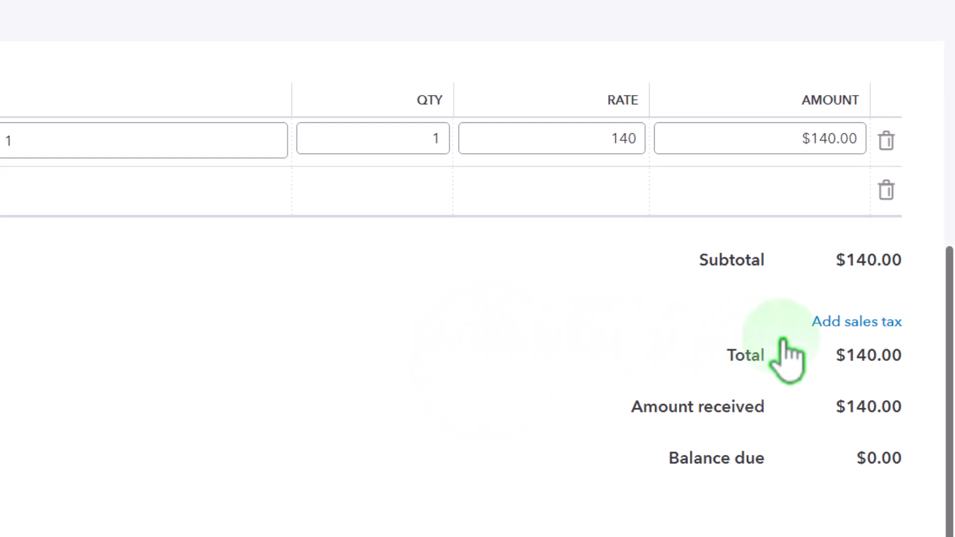
{"action": "scroll", "coordinate": [311, 448], "scroll_direction": "up", "scroll_amount": 2}
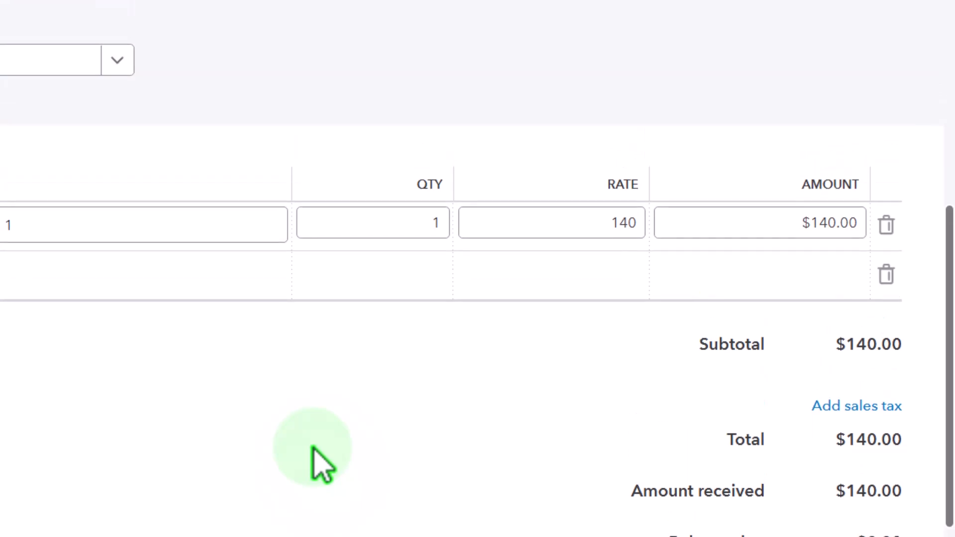
- Change the first line's item to Hourly Service 2 and set its quantity to 2
{"action": "left_click", "coordinate": [312, 221]}
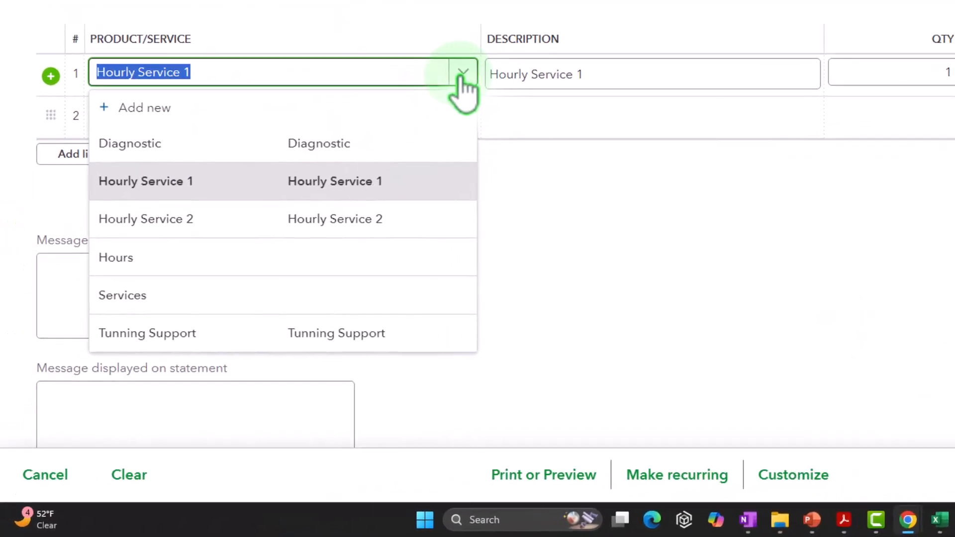
{"action": "left_click", "coordinate": [346, 221]}
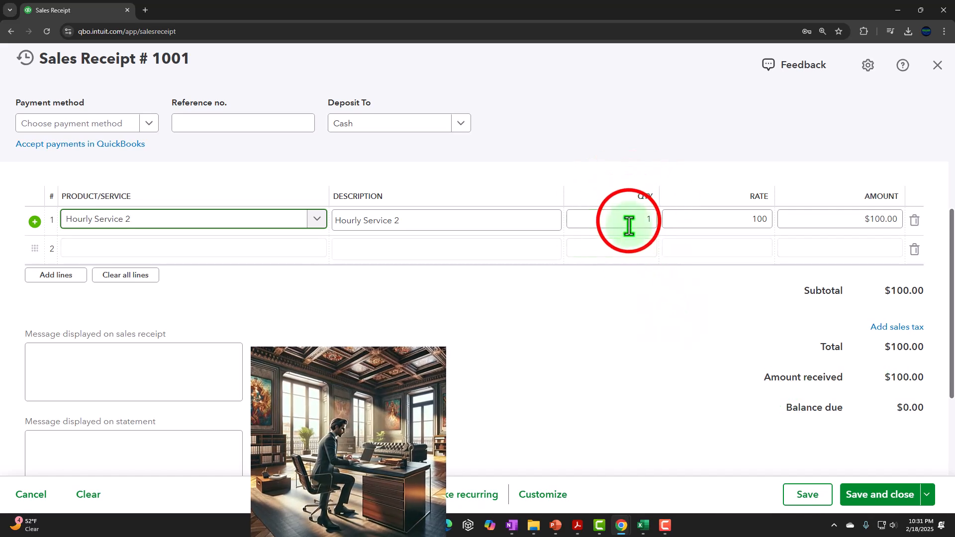
{"action": "left_click", "coordinate": [649, 218]}
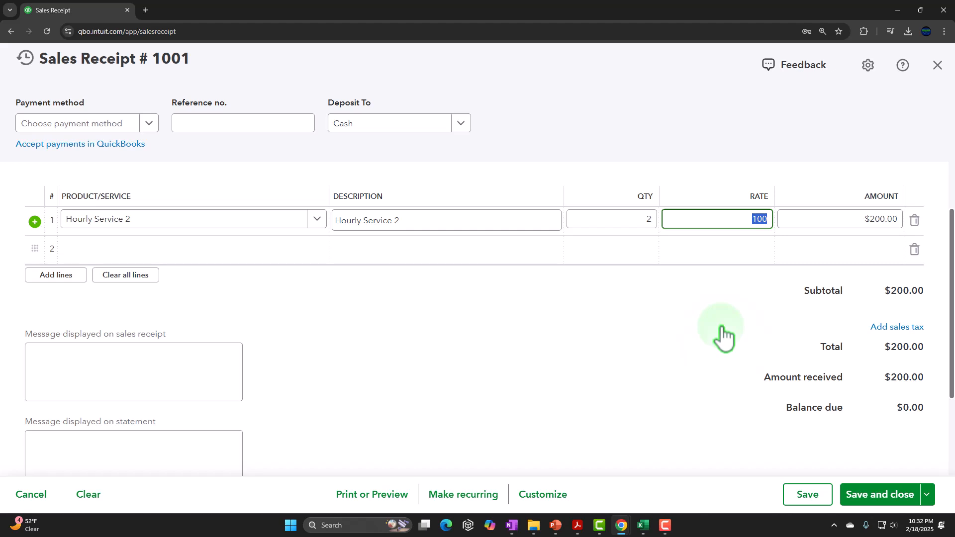
- Examine the accounts available in the sales receipt's Deposit To field
{"action": "scroll", "coordinate": [721, 327], "scroll_direction": "up", "scroll_amount": 2}
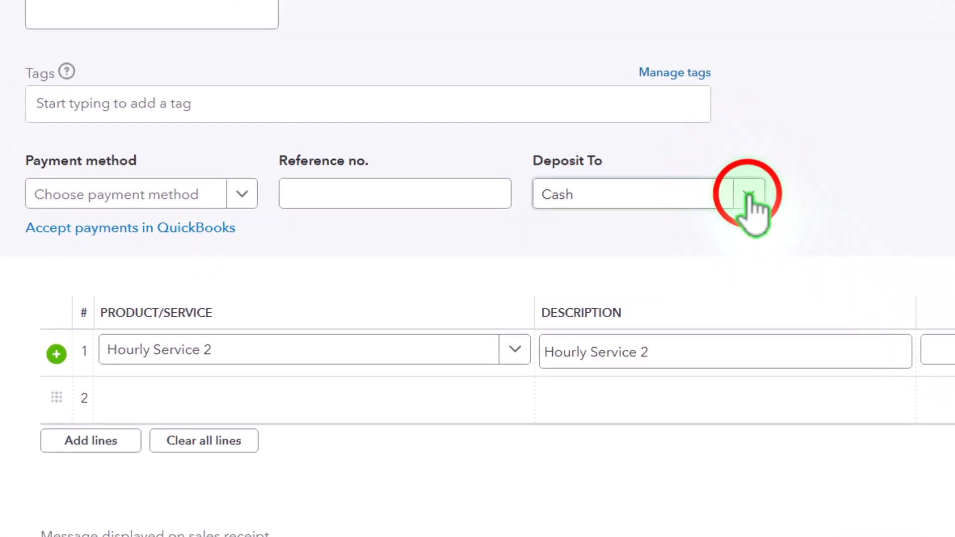
{"action": "left_click", "coordinate": [748, 195]}
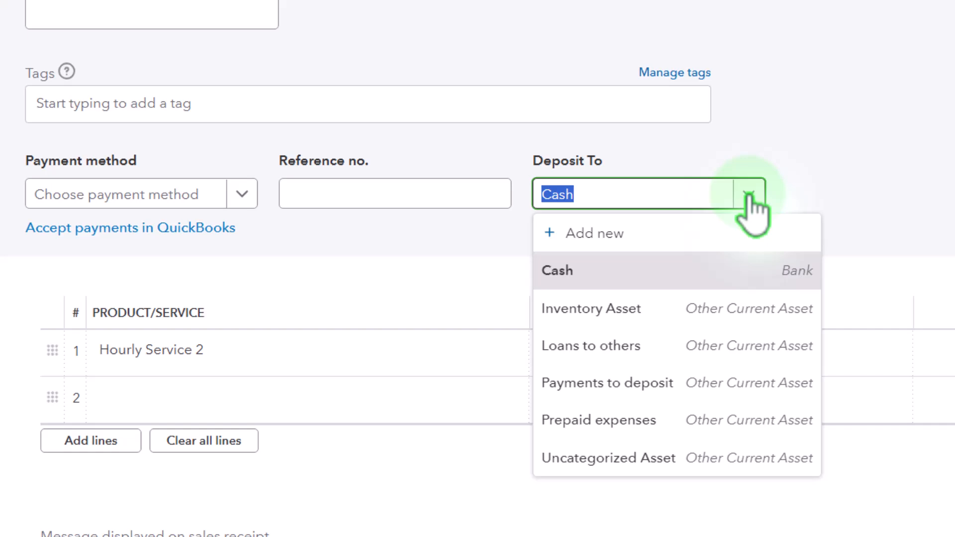
{"action": "left_click", "coordinate": [748, 195]}
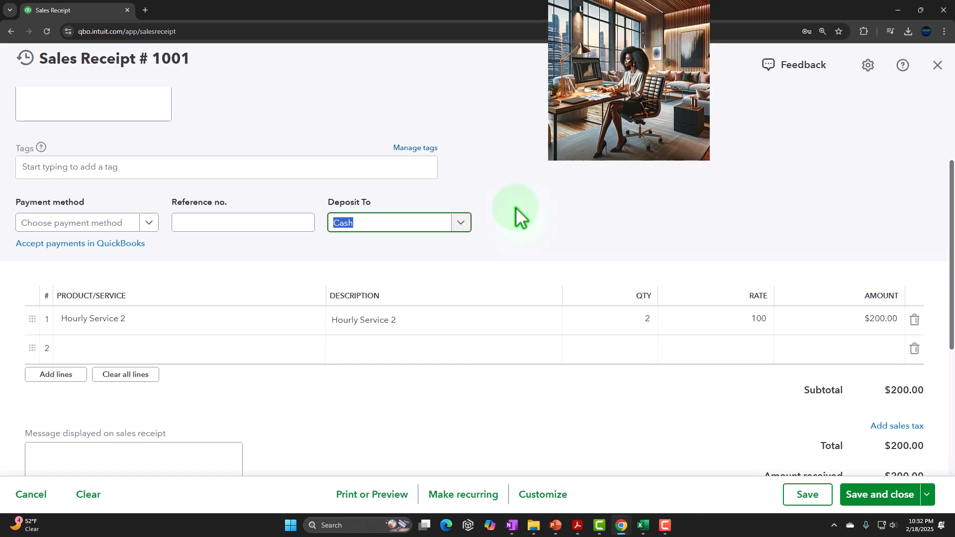
- Check the Hourly Service 2 line and its rate, and leave the sales receipt without saving
{"action": "left_click", "coordinate": [120, 320]}
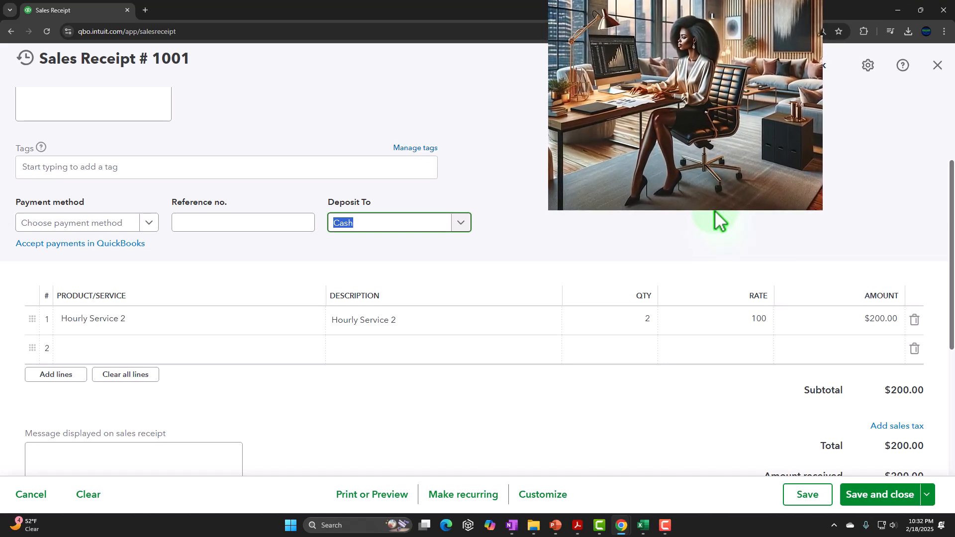
{"action": "left_click", "coordinate": [723, 320]}
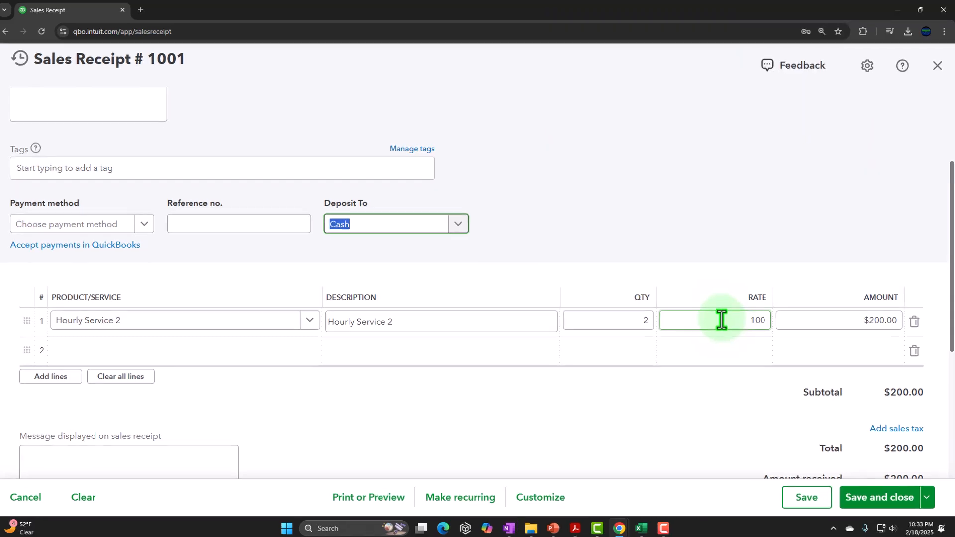
{"action": "left_click", "coordinate": [928, 96]}
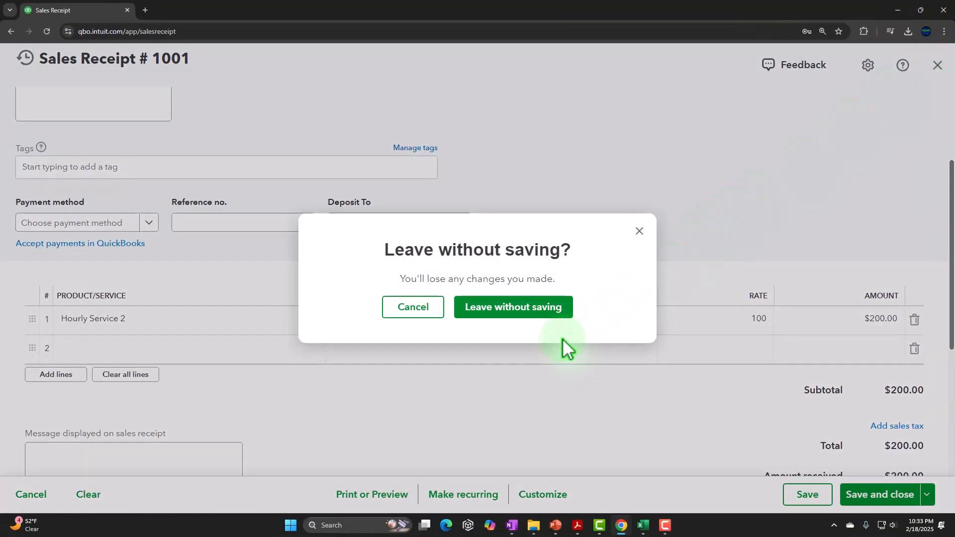
{"action": "left_click", "coordinate": [510, 317]}
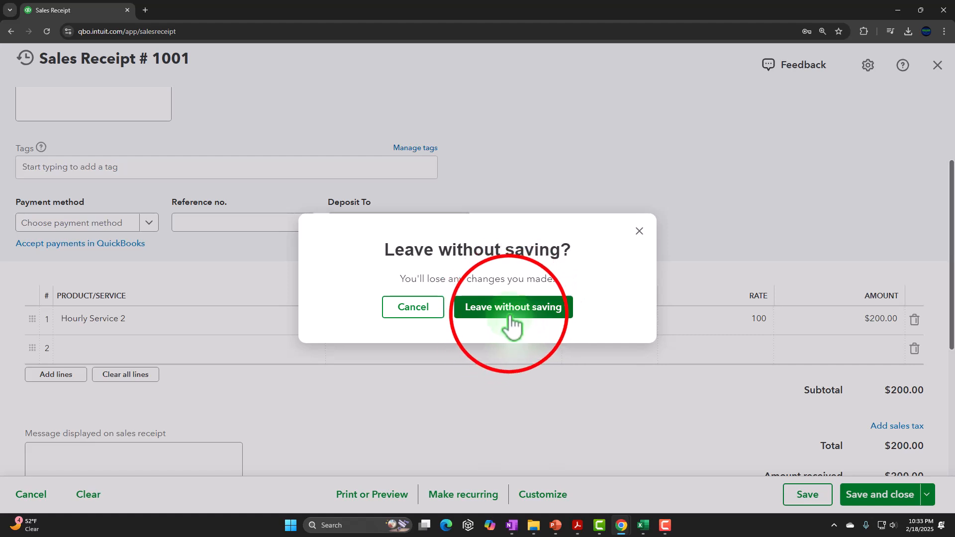
{"action": "left_click", "coordinate": [511, 317]}
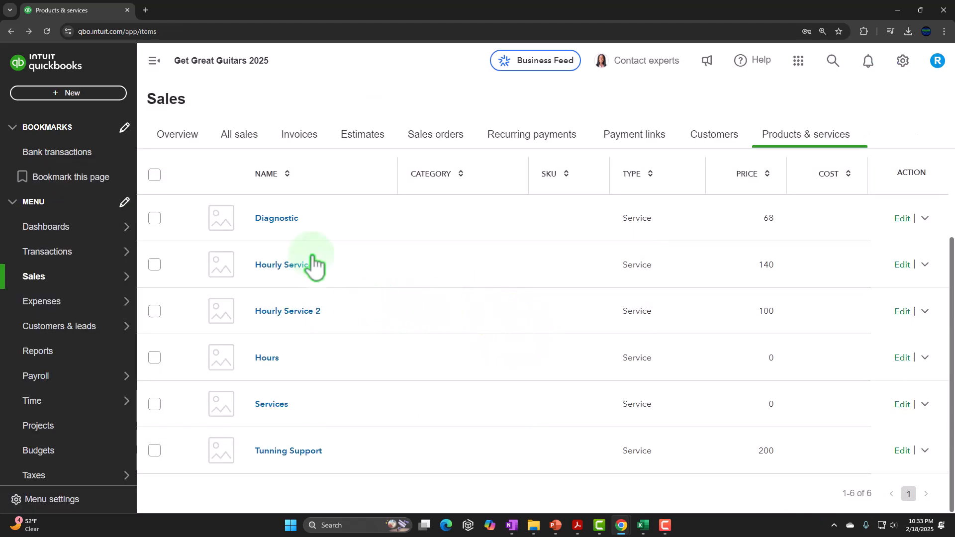